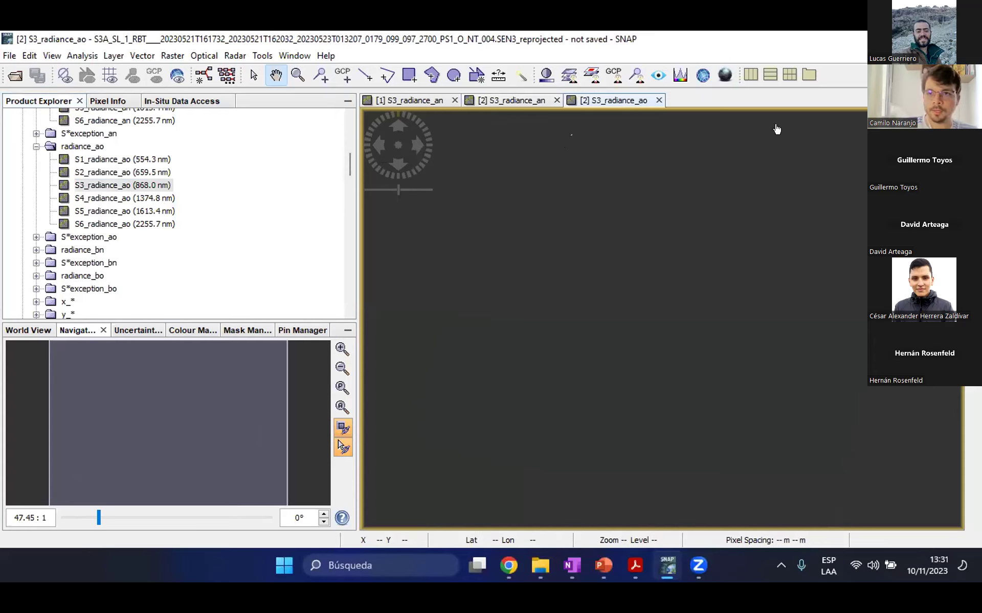
Close the product 1 S3_radiance_an image view
left_click(338, 407)
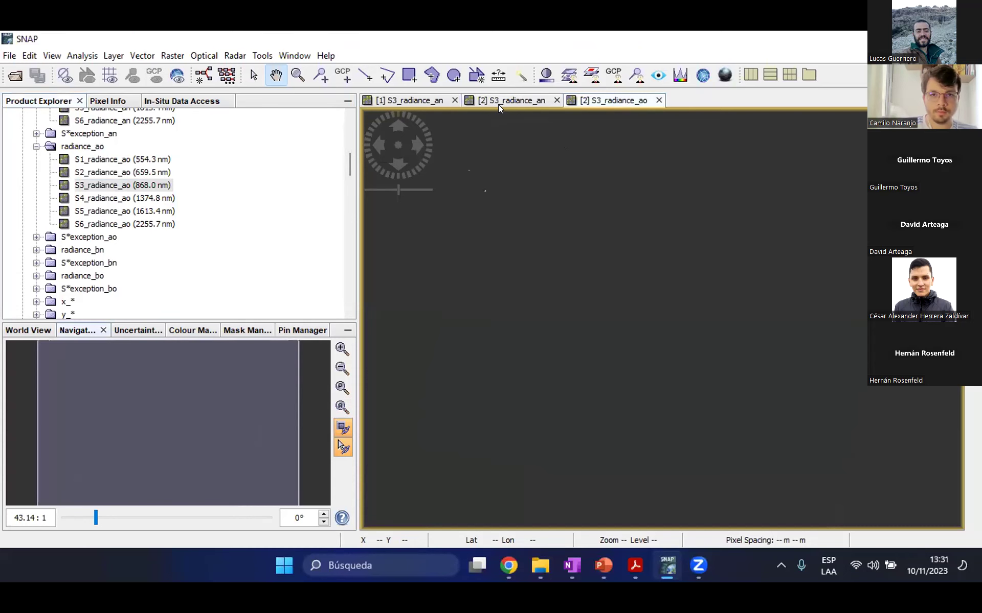
left_click(627, 102)
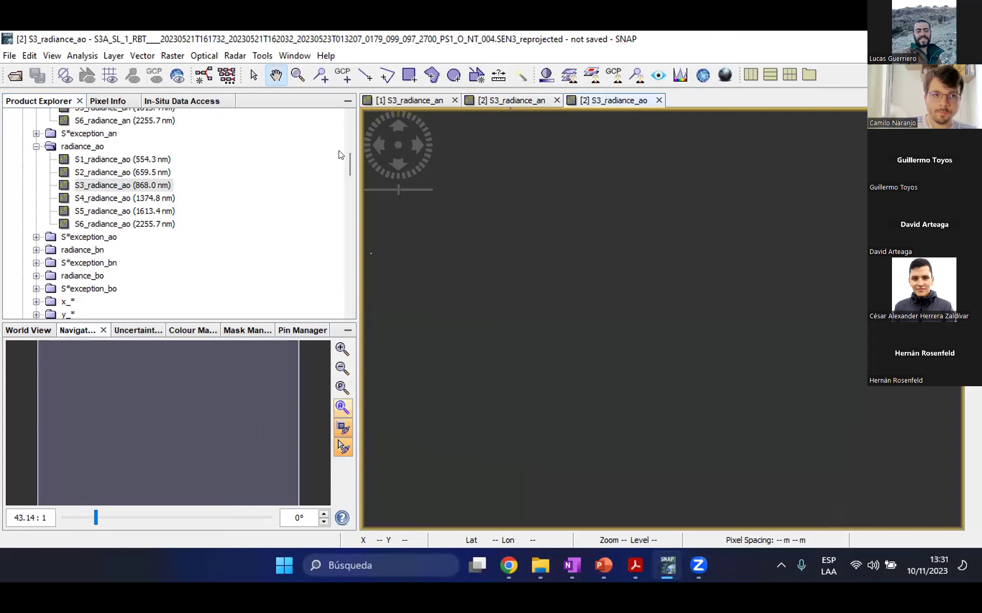
scroll(349, 163, "up", 3)
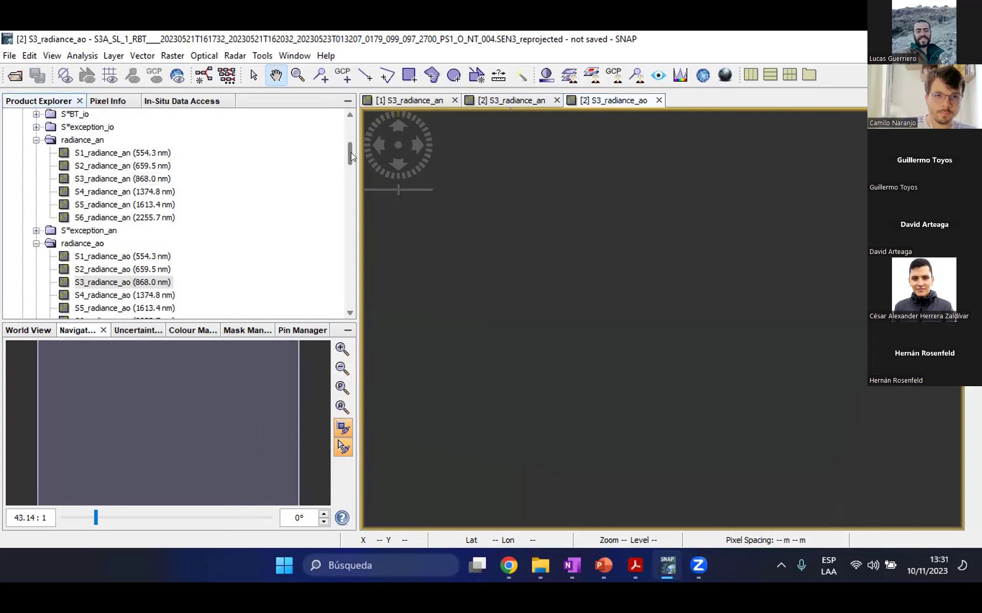
left_click(420, 104)
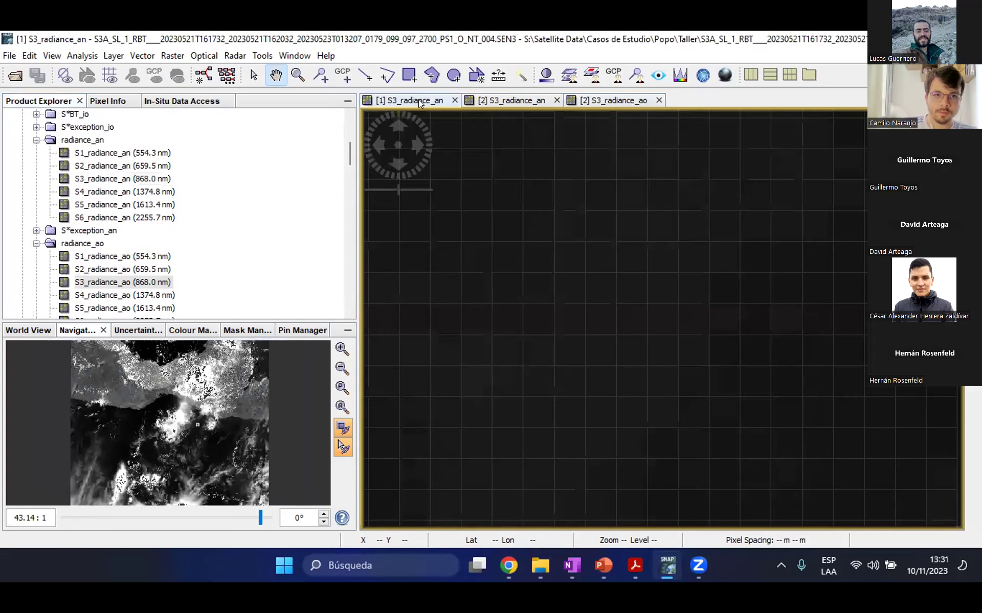
left_click(454, 100)
left_click(432, 99)
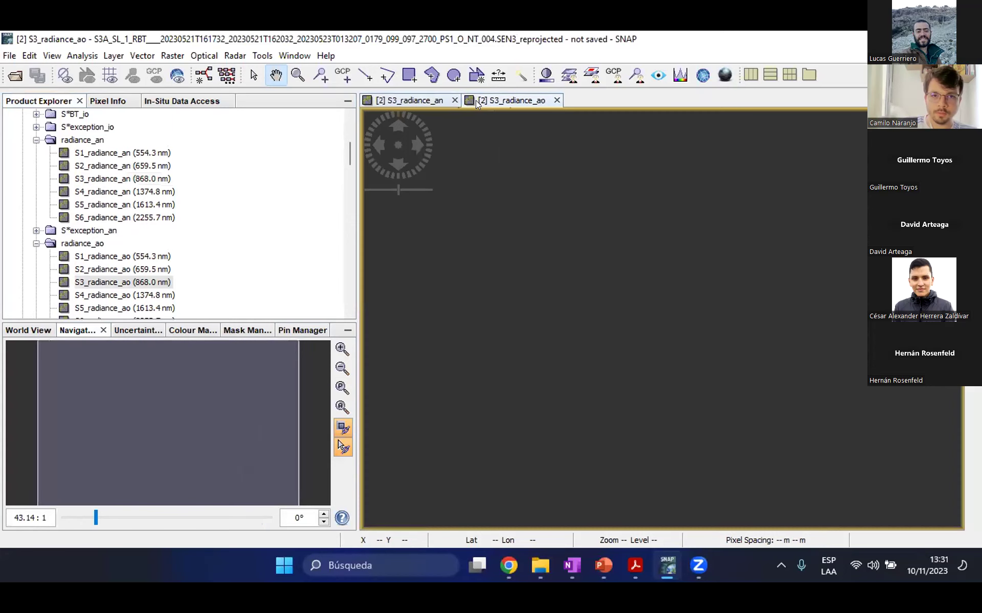
Examine the reprojected product's S3_radiance_ao and S3_radiance_an views at full extent for visible image data
left_click(511, 103)
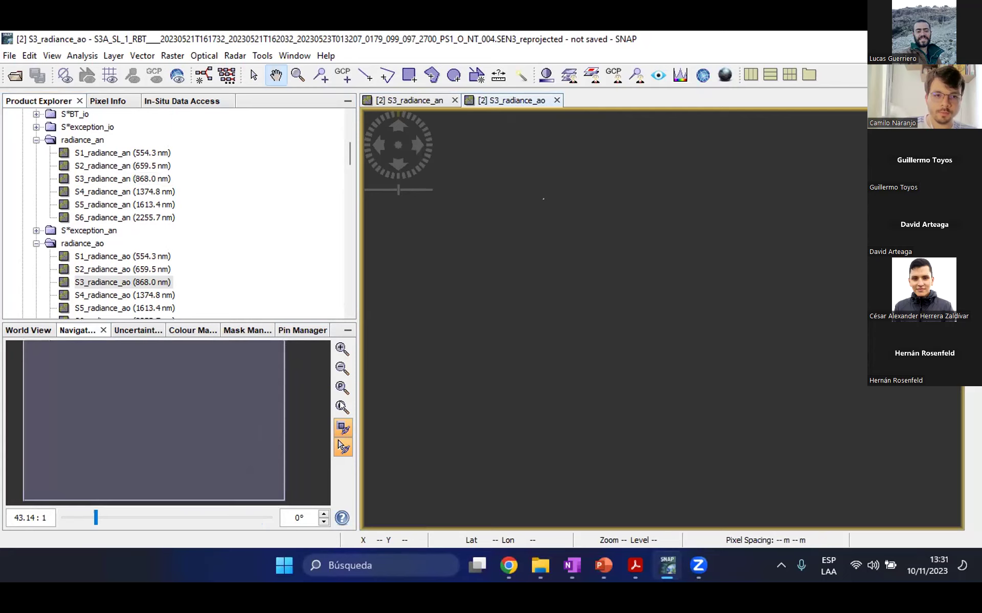
left_click(341, 352)
left_click(341, 363)
left_click(509, 111)
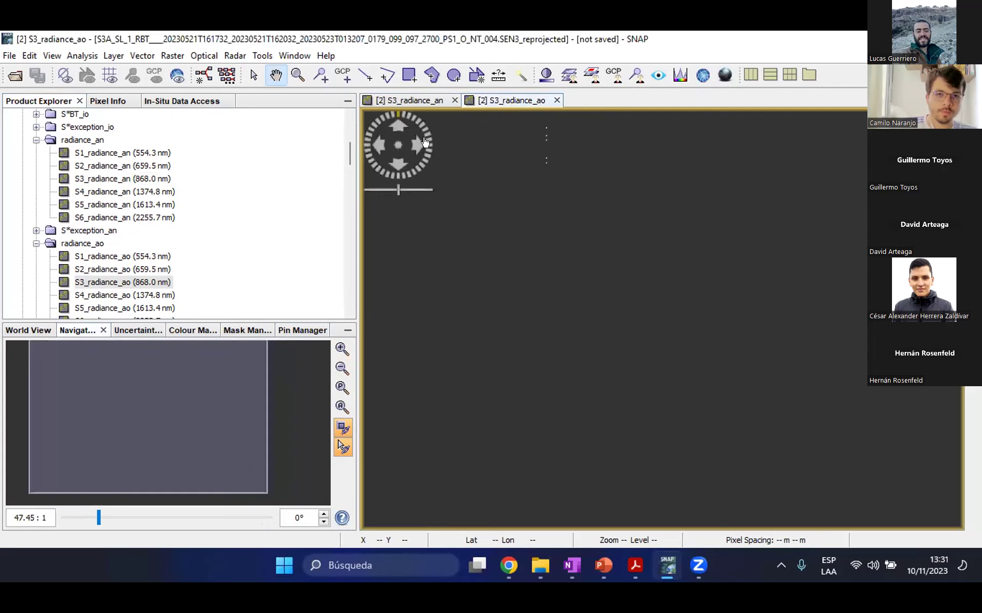
left_click(420, 100)
left_click(510, 99)
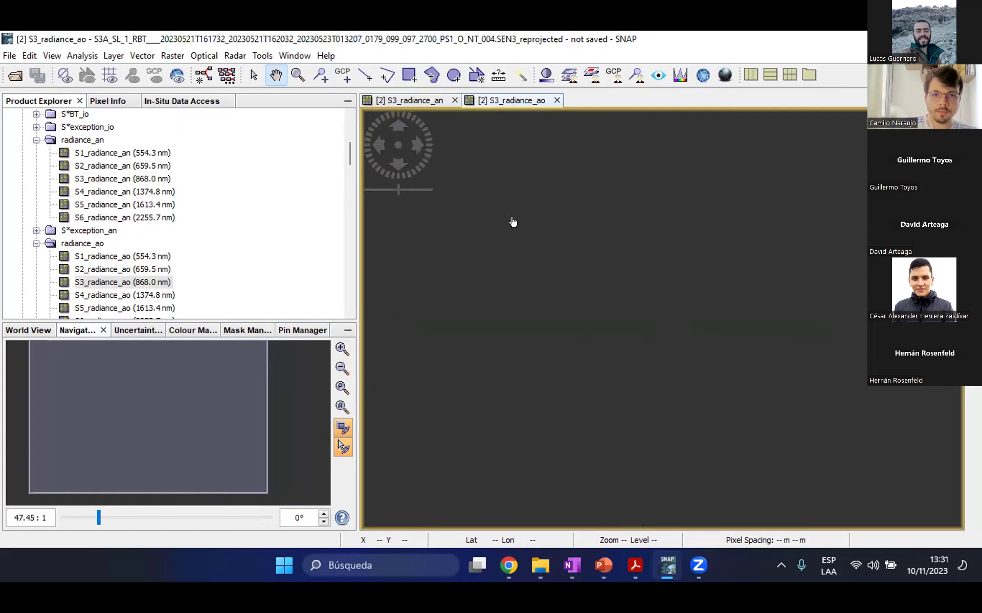
scroll(523, 237, "up", 4)
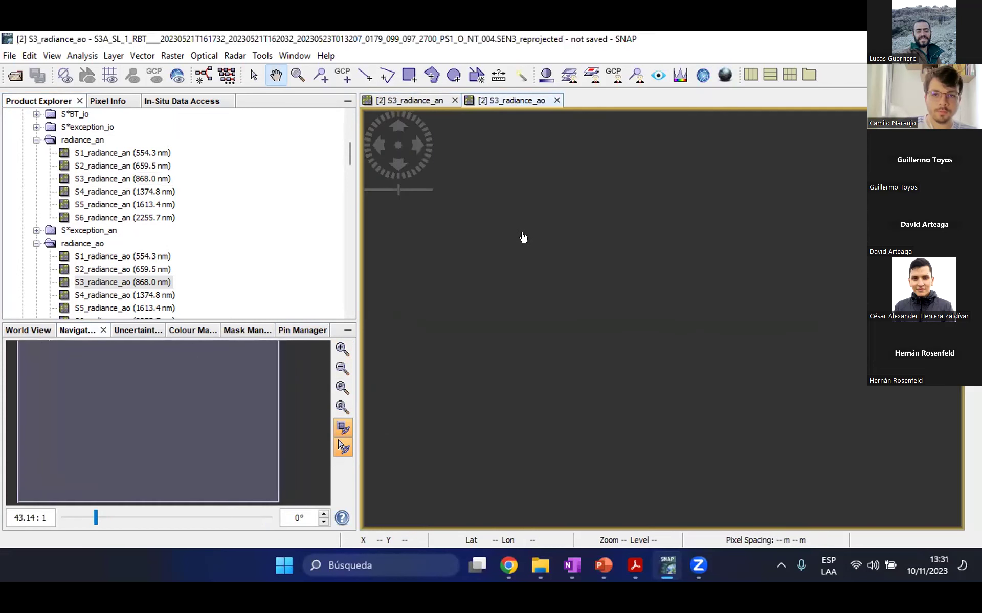
left_click(342, 407)
Open the S8_BT_in and S9_BT_in brightness temperature bands of the reprojected product in image views
left_click_drag(349, 154, 349, 132)
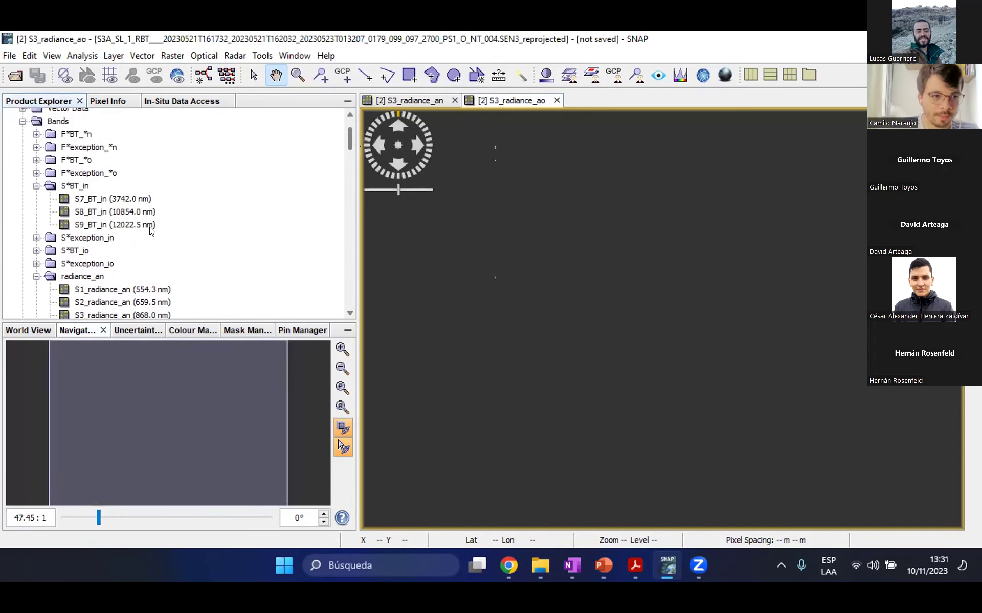
double_click(97, 213)
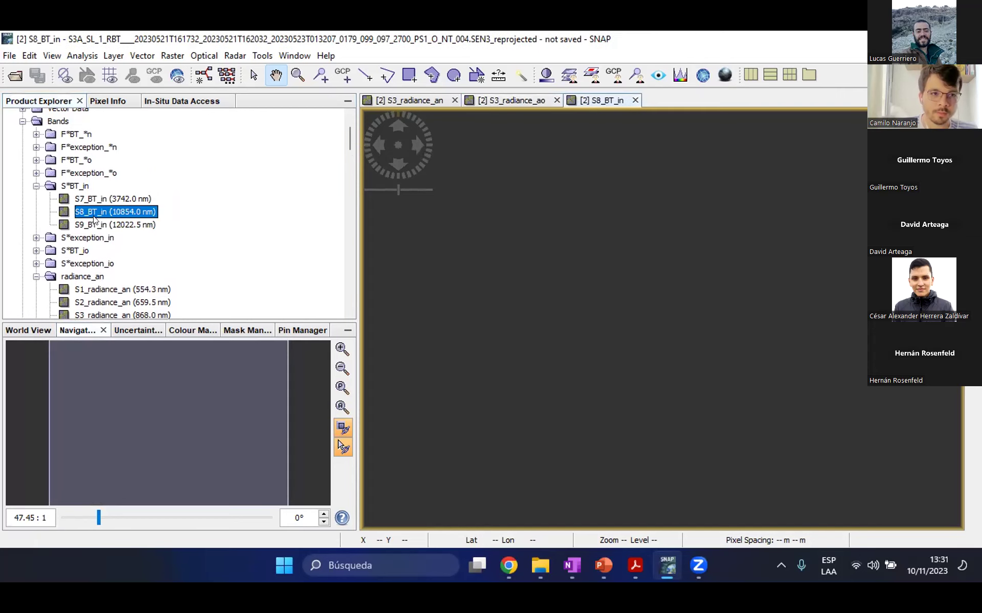
left_click(91, 226)
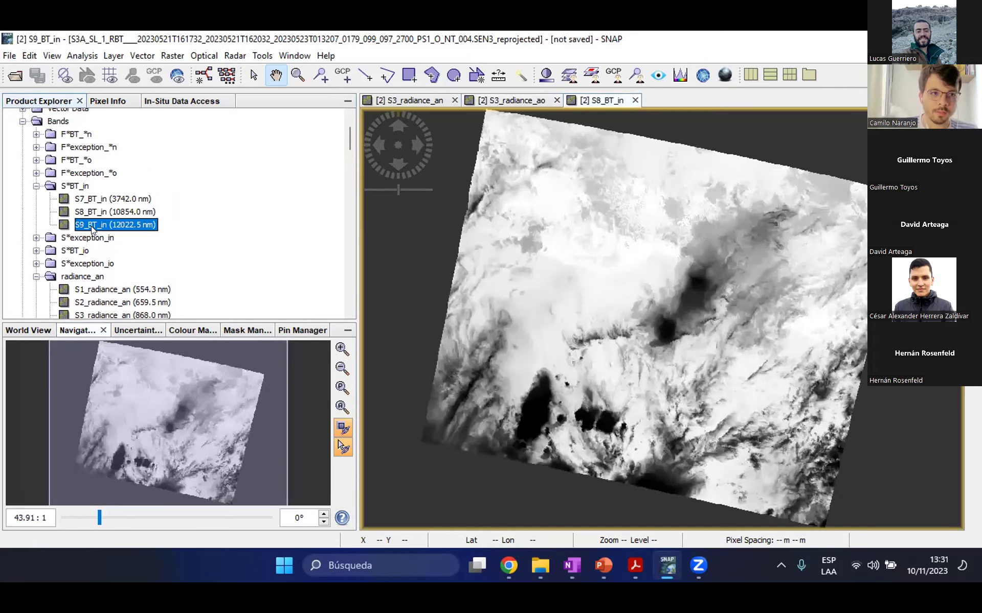
double_click(91, 226)
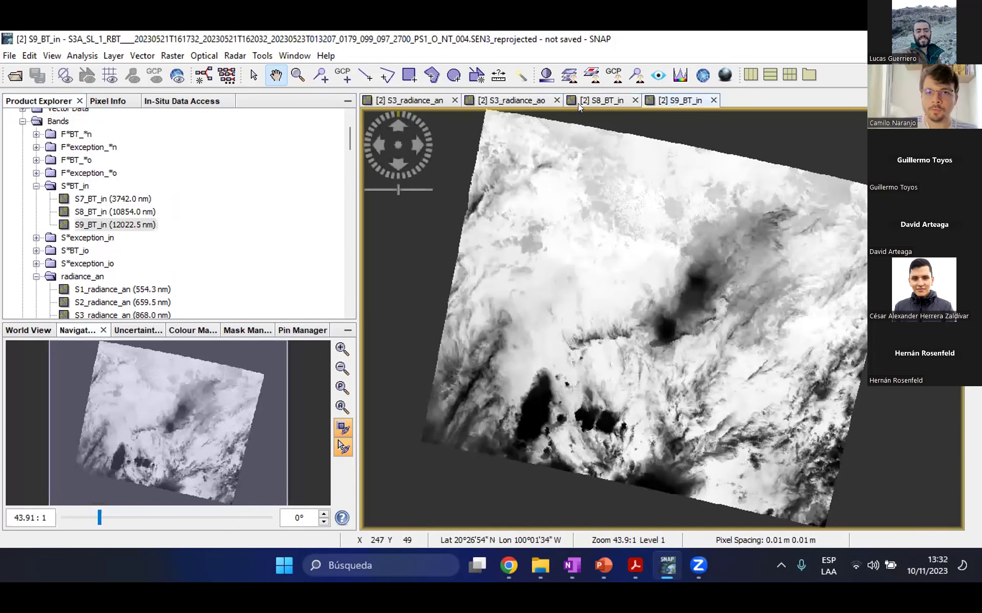
Compare the S8_BT_in and S9_BT_in images by alternating between their views
left_click(616, 100)
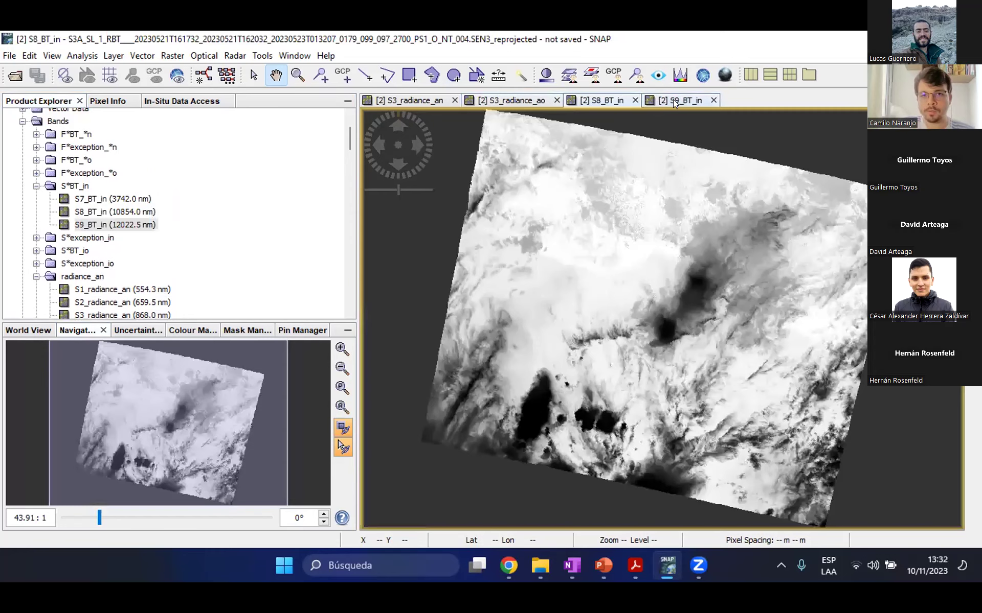
left_click(670, 100)
left_click(602, 102)
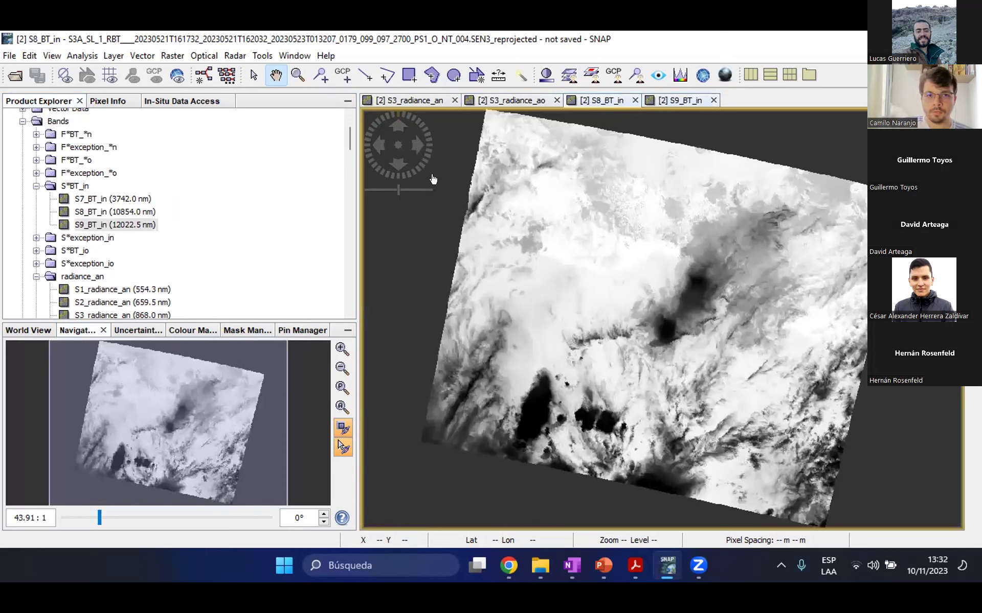
double_click(100, 223)
left_click(99, 213)
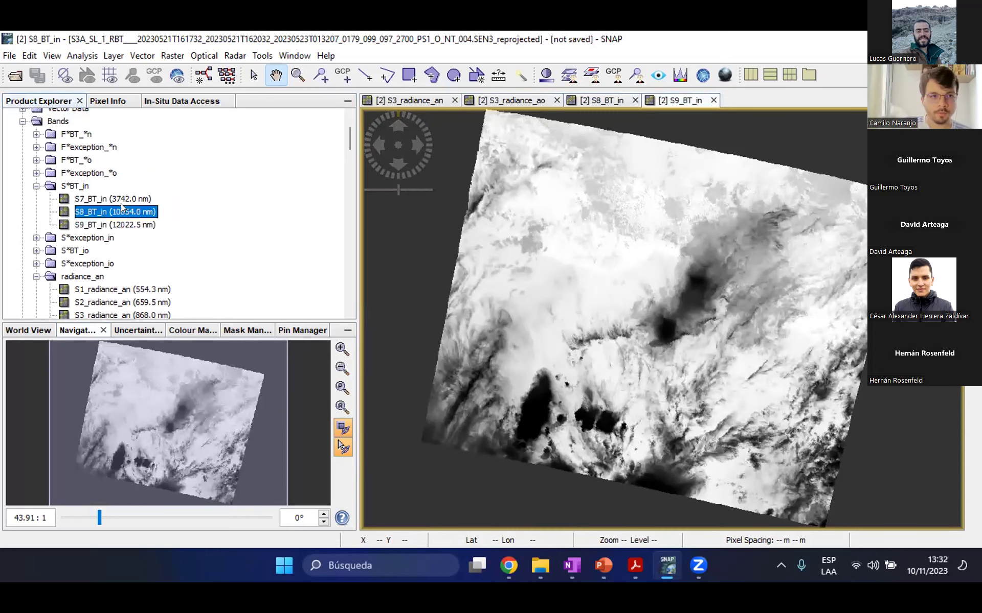
Show the Vn-Popocatepetl_Point vector layer on both the S9_BT_in and S8_BT_in images
left_click(235, 333)
left_click_drag(303, 376, 306, 498)
left_click(970, 180)
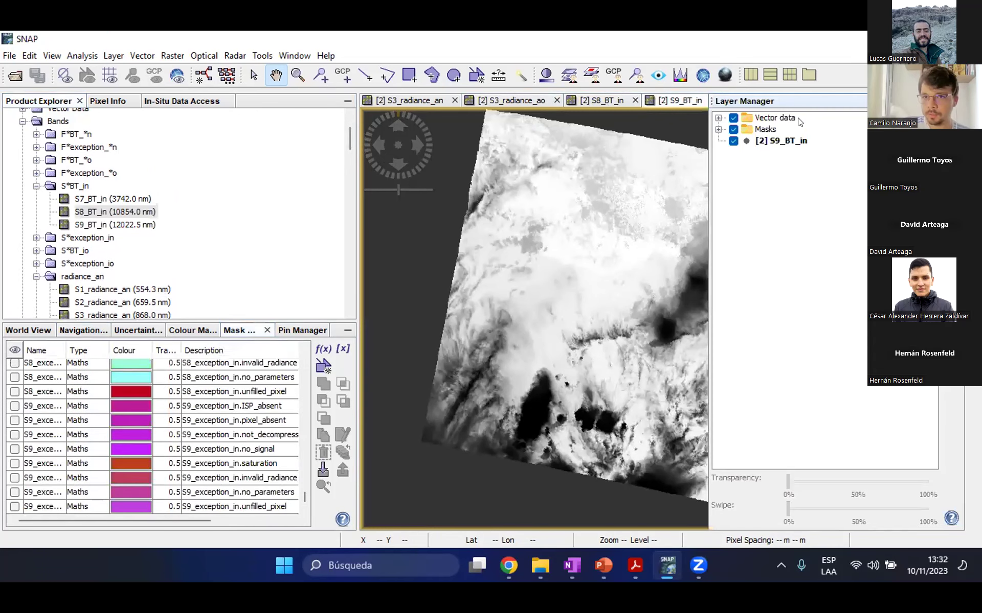
left_click(718, 118)
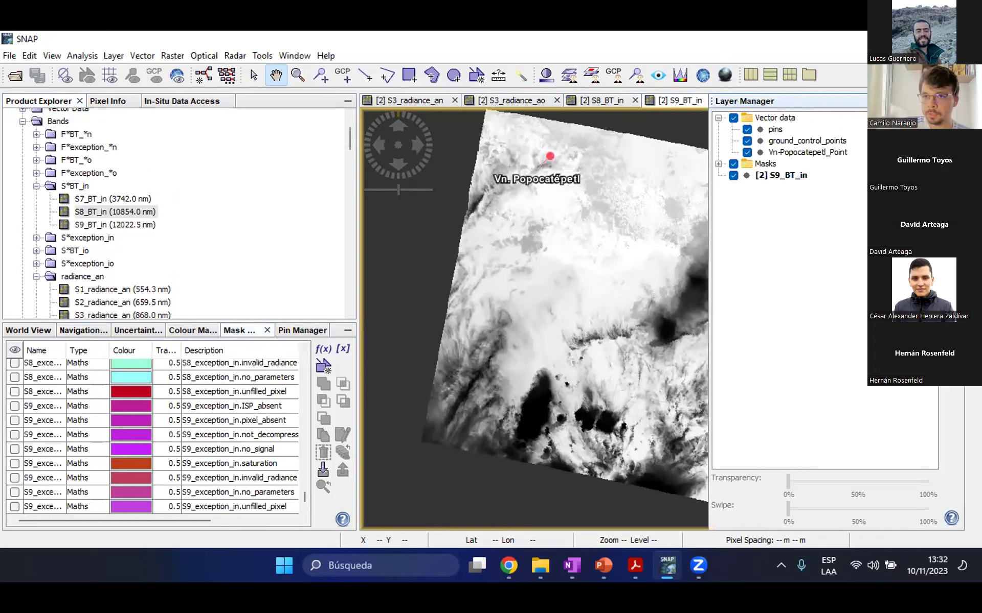
left_click(614, 105)
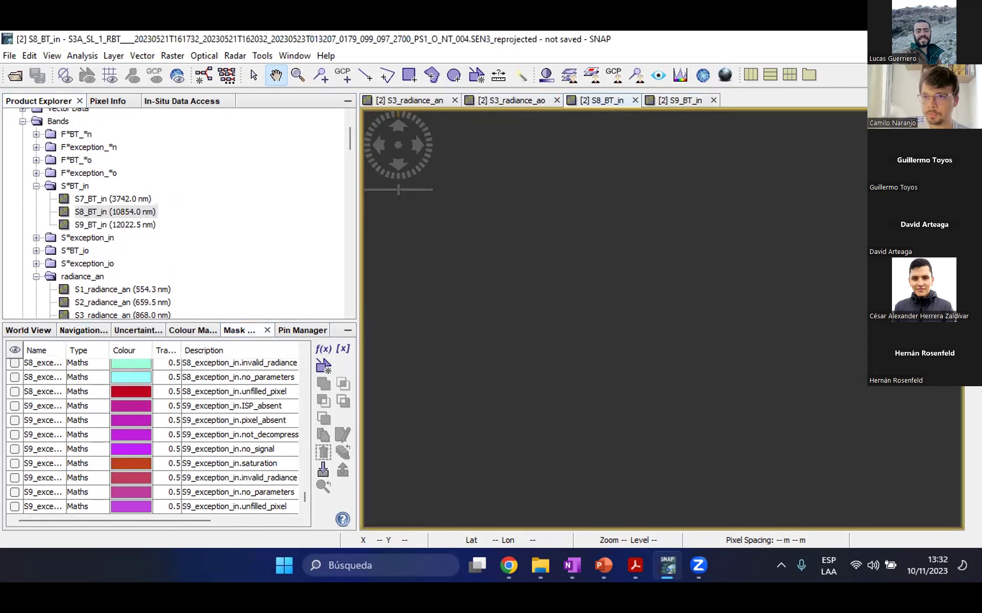
left_click(968, 148)
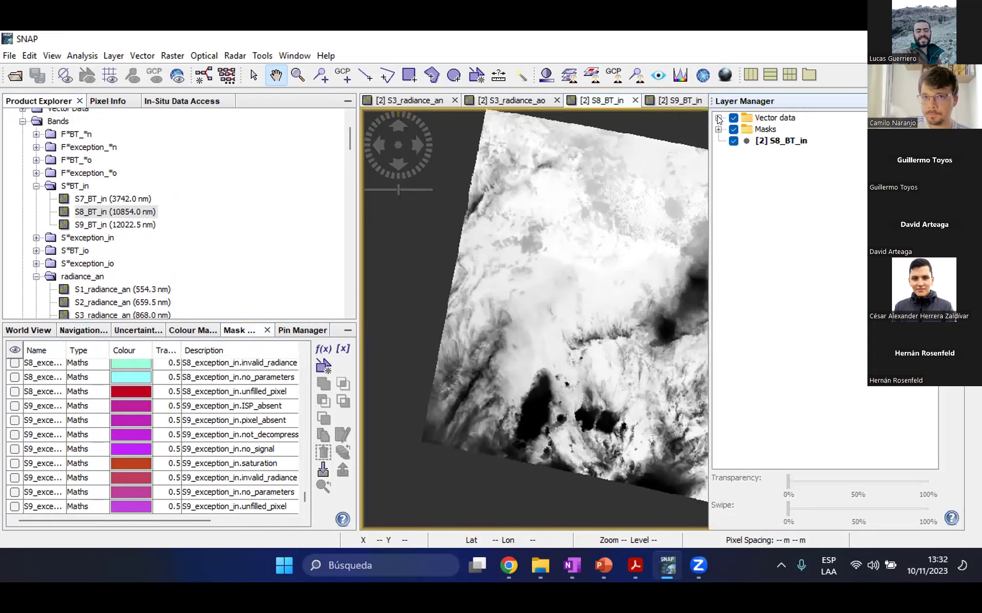
left_click(747, 152)
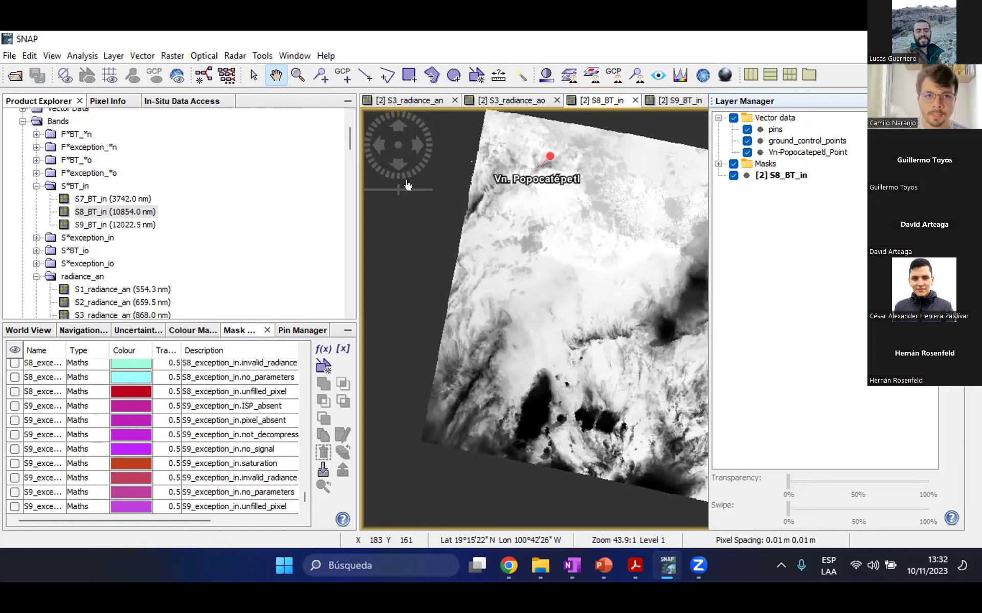
Close the reprojected product's S3_radiance_an and S3_radiance_ao views, keeping S8_BT_in and S9_BT_in open
left_click(407, 222)
left_click_drag(488, 226, 463, 265)
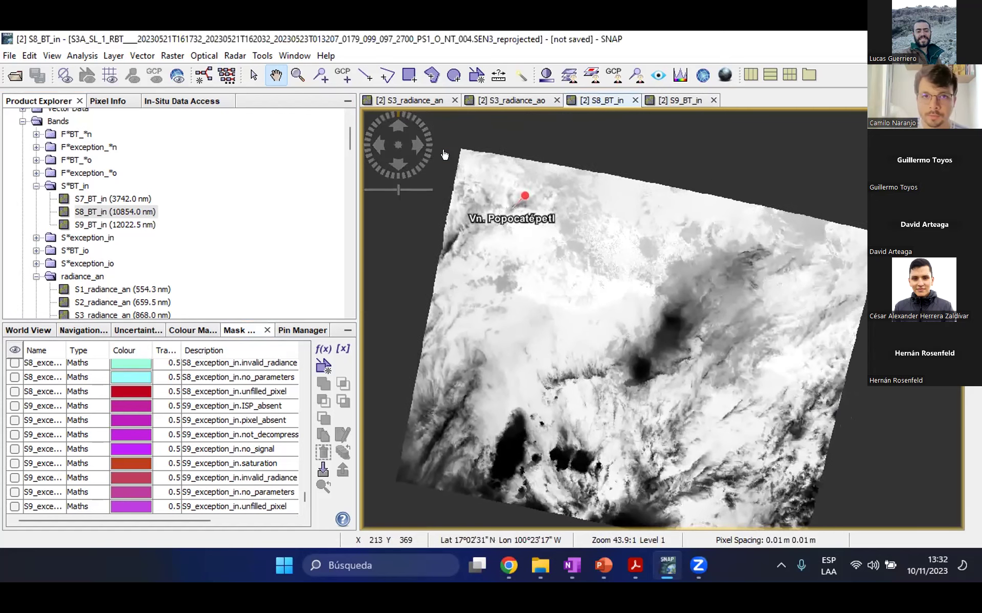
left_click(410, 191)
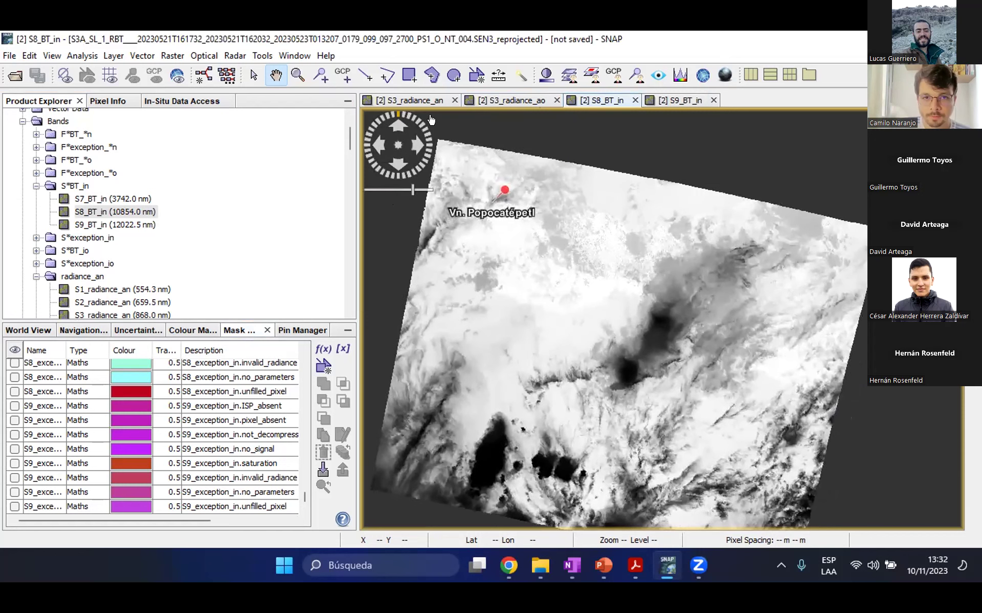
left_click(454, 100)
left_click(454, 100)
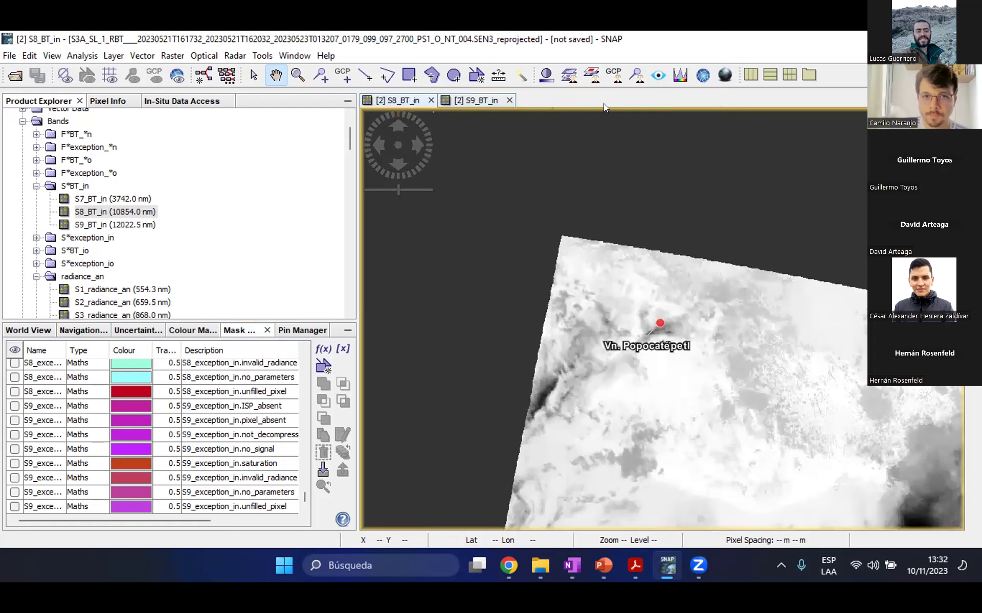
Tile the S8_BT_in and S9_BT_in views horizontally and frame both around the Vn. Popocatépetl point
left_click(667, 96)
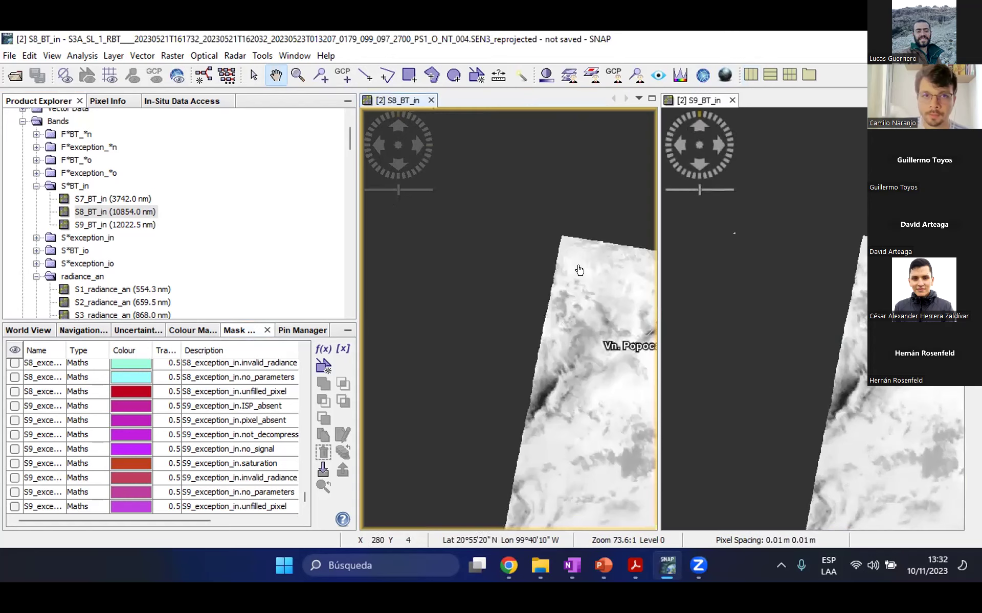
left_click_drag(592, 291, 493, 210)
left_click_drag(643, 160, 567, 138)
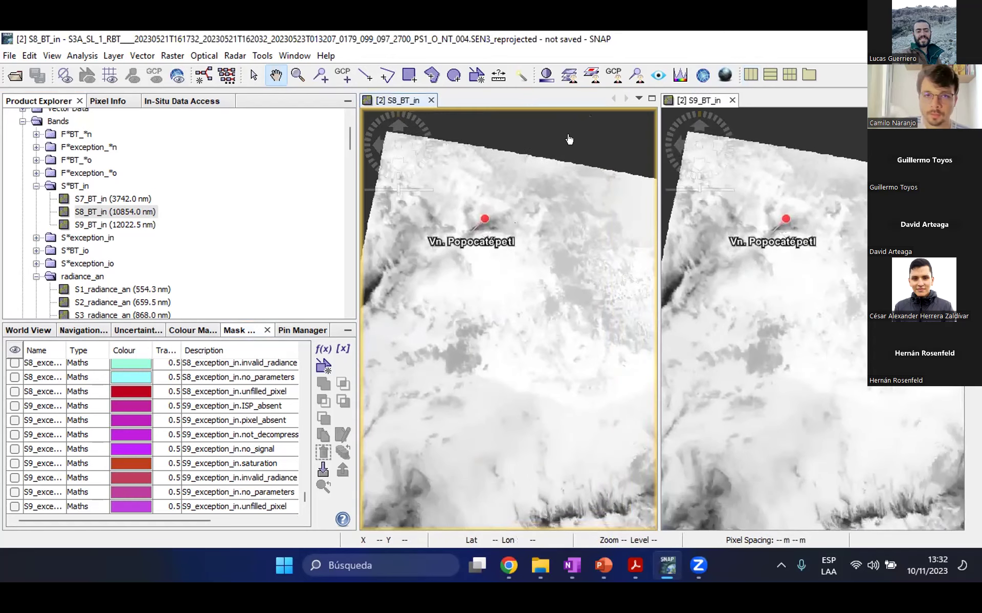
left_click_drag(538, 223, 488, 230)
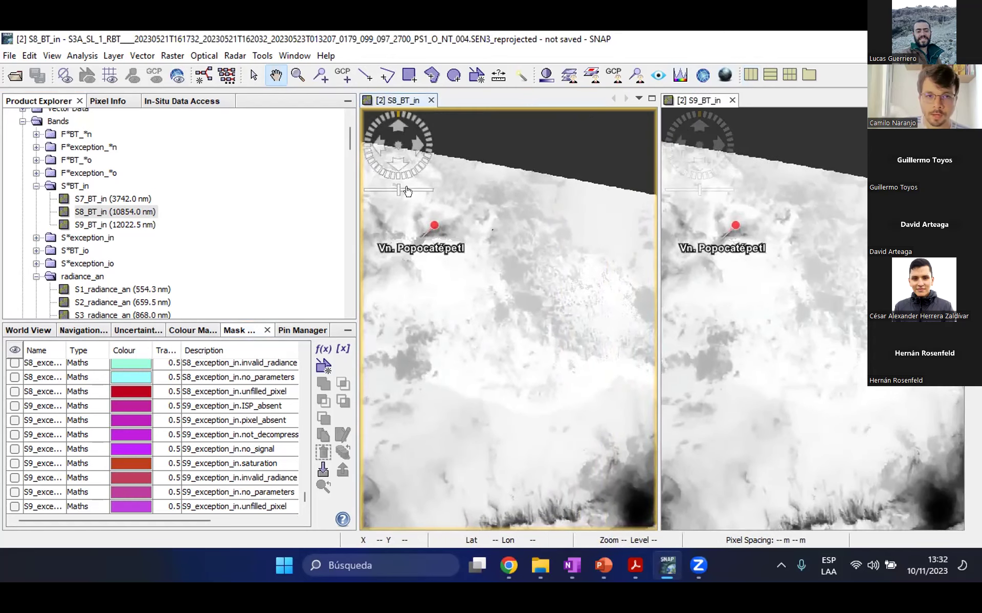
left_click_drag(399, 189, 417, 189)
left_click_drag(475, 233, 507, 254)
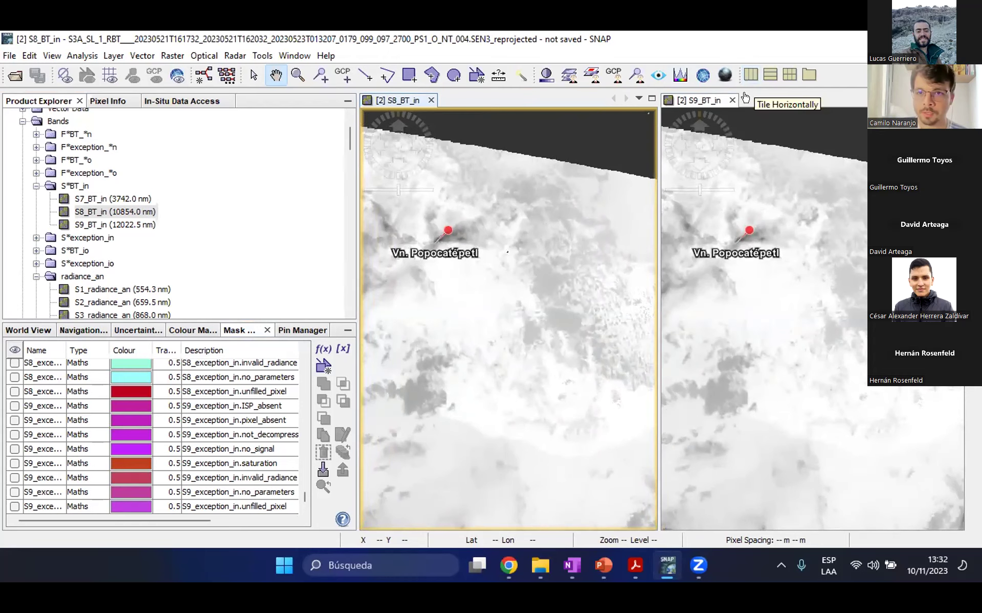
left_click_drag(398, 216, 406, 203)
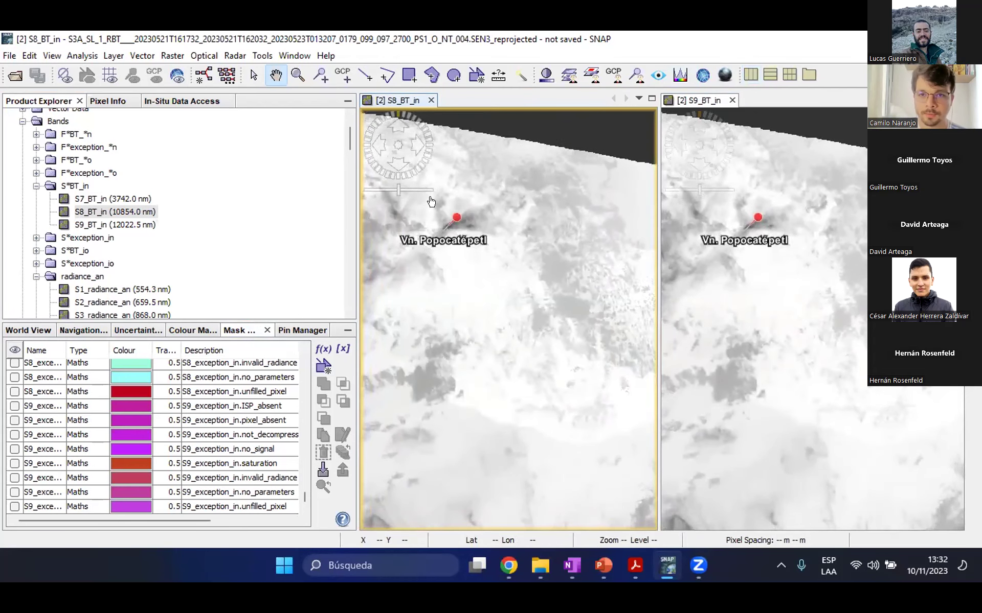
scroll(488, 271, "up", 3)
left_click_drag(479, 267, 528, 348)
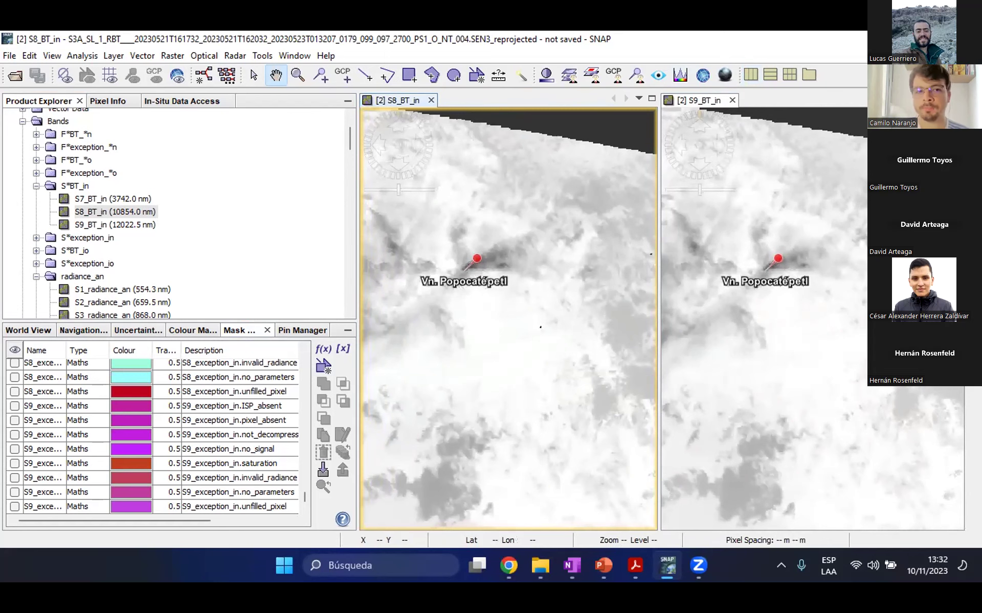
left_click_drag(526, 300, 499, 294)
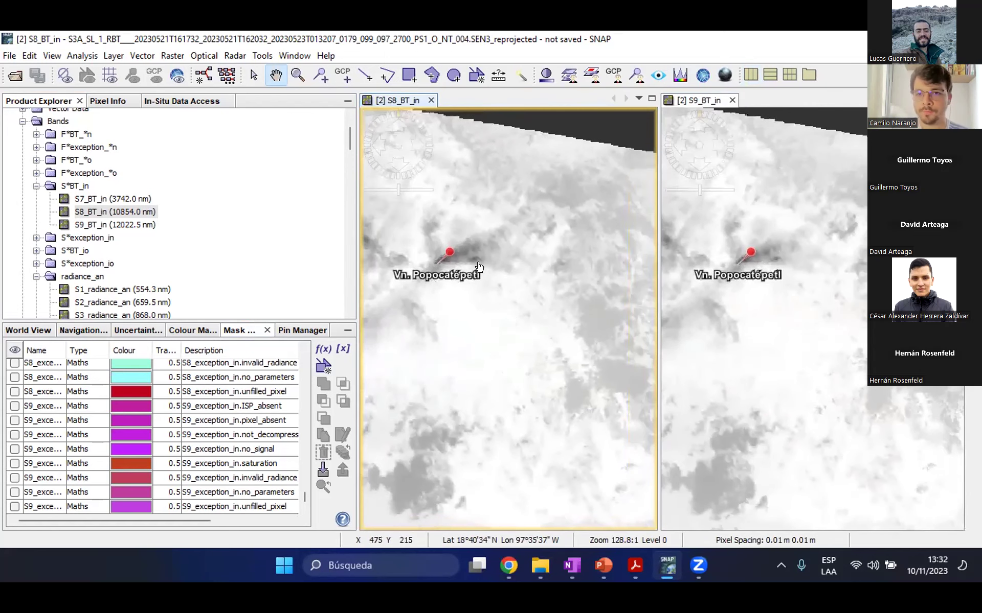
Inspect the S8_BT_in and S9_BT_in pixel values around the Popocatépetl point and the synchronized view extent
left_click(99, 99)
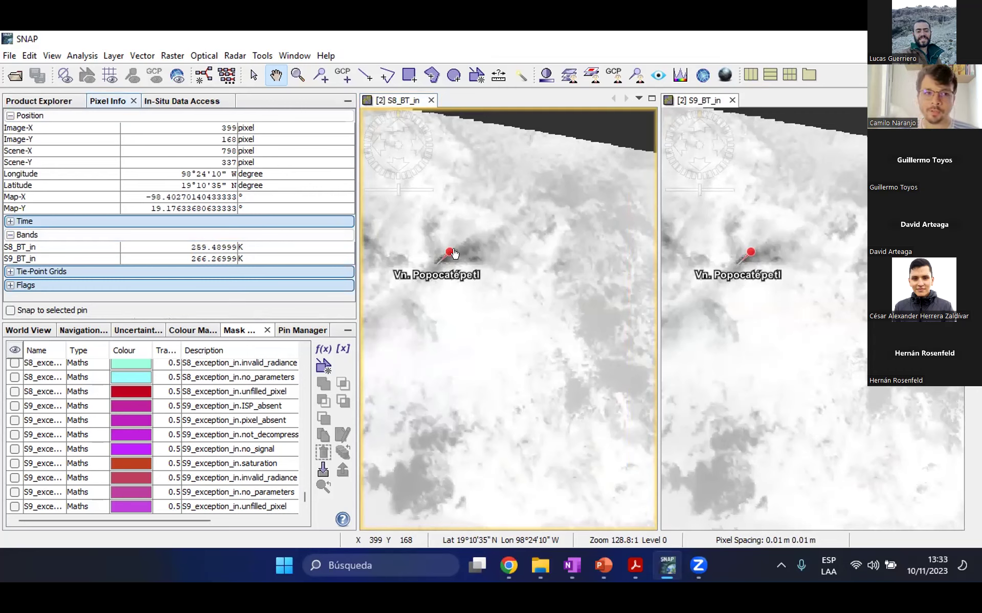
left_click(73, 332)
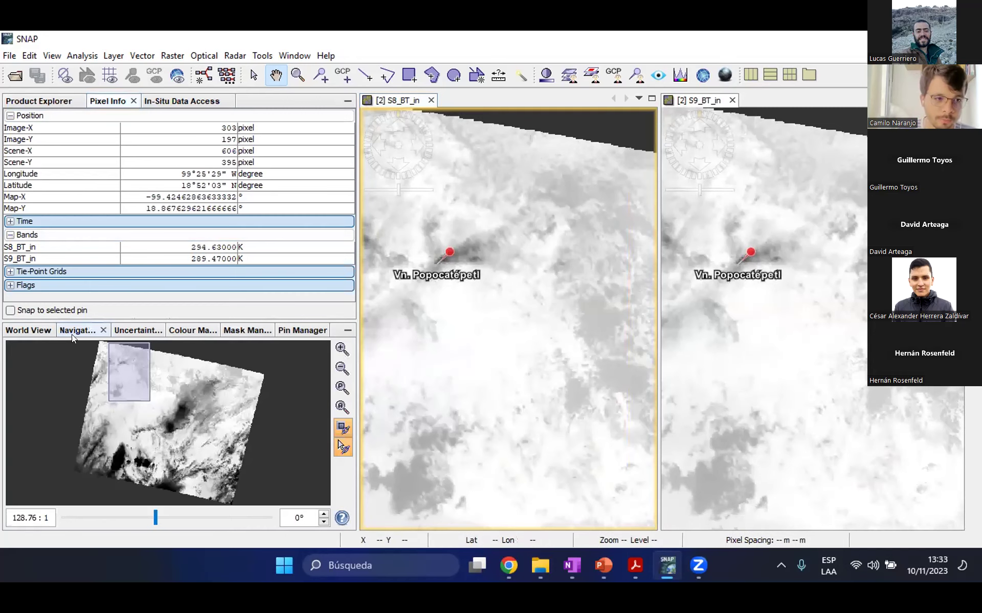
left_click(344, 447)
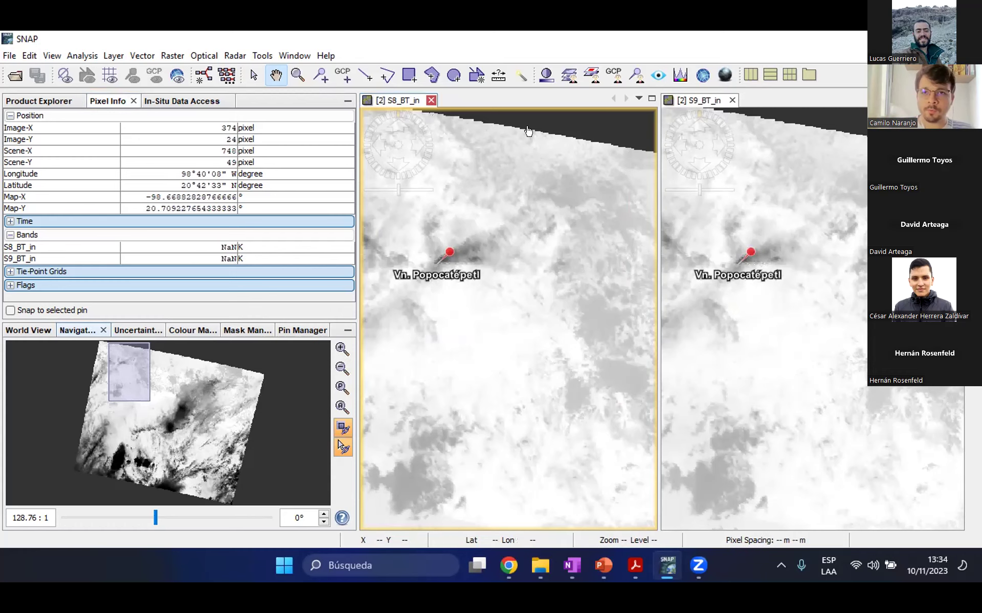
Close the S8_BT_in and S9_BT_in image views
key("ctrl+w")
left_click(431, 101)
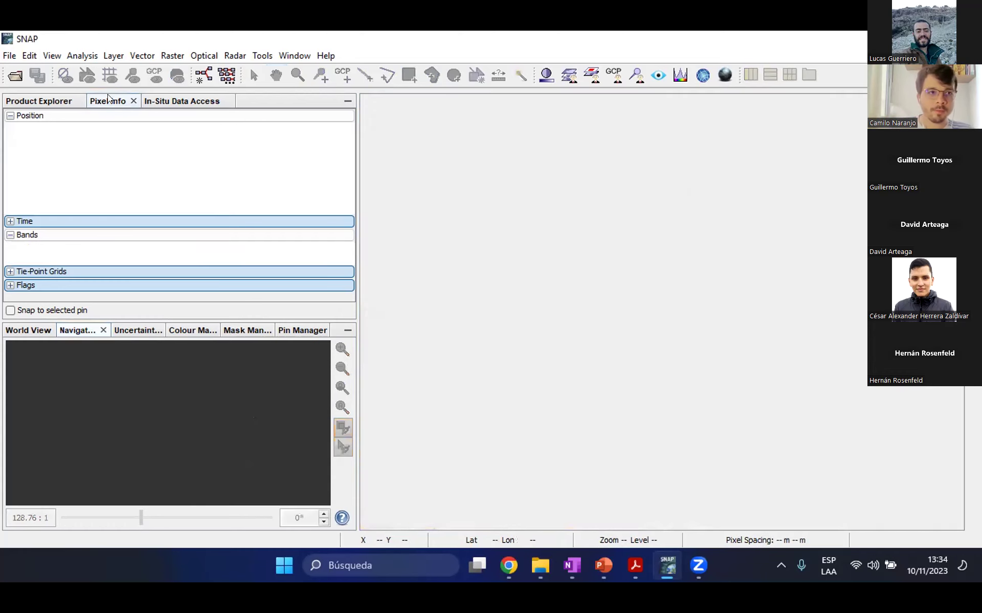
Start a new Band Maths band in the reprojected S3A_SL_1_RBT product and name it BTD1112
left_click(50, 99)
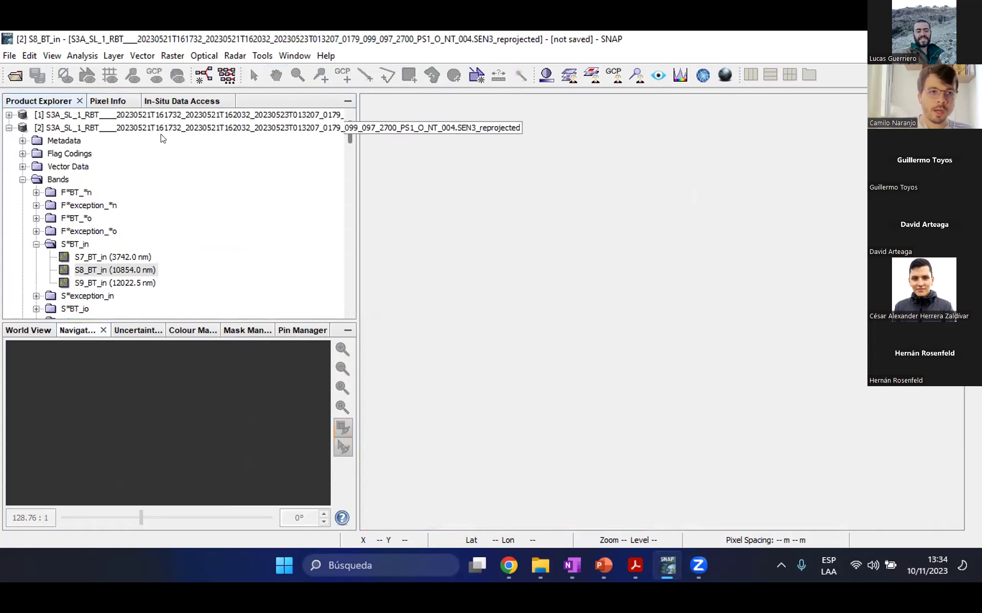
left_click(133, 129)
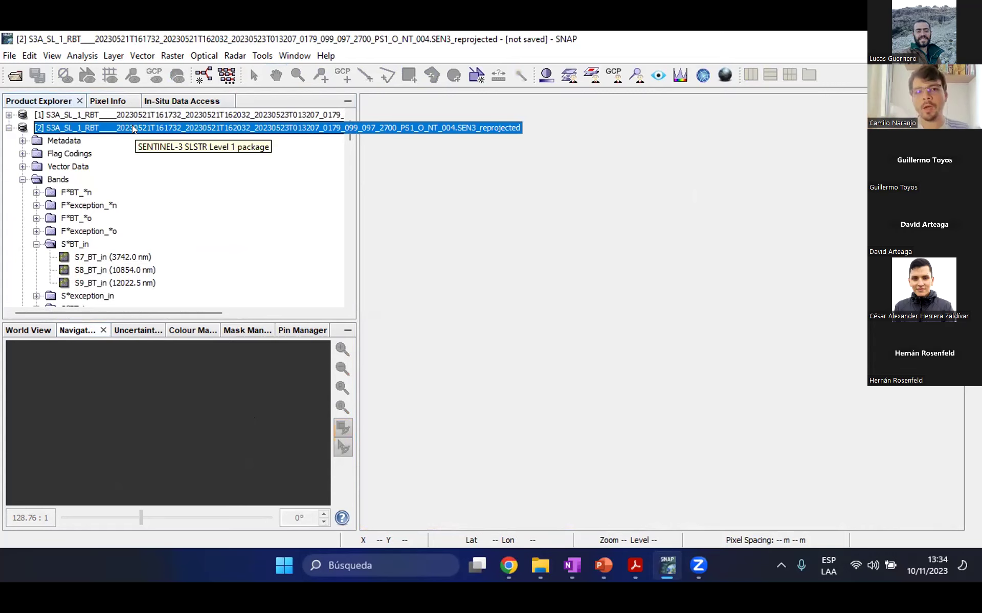
right_click(132, 126)
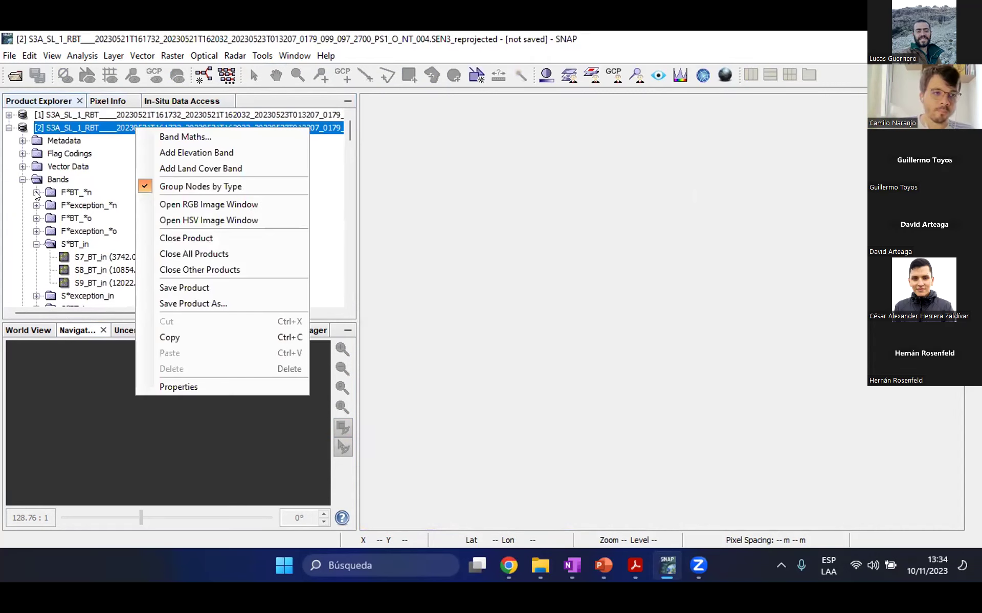
left_click(64, 123)
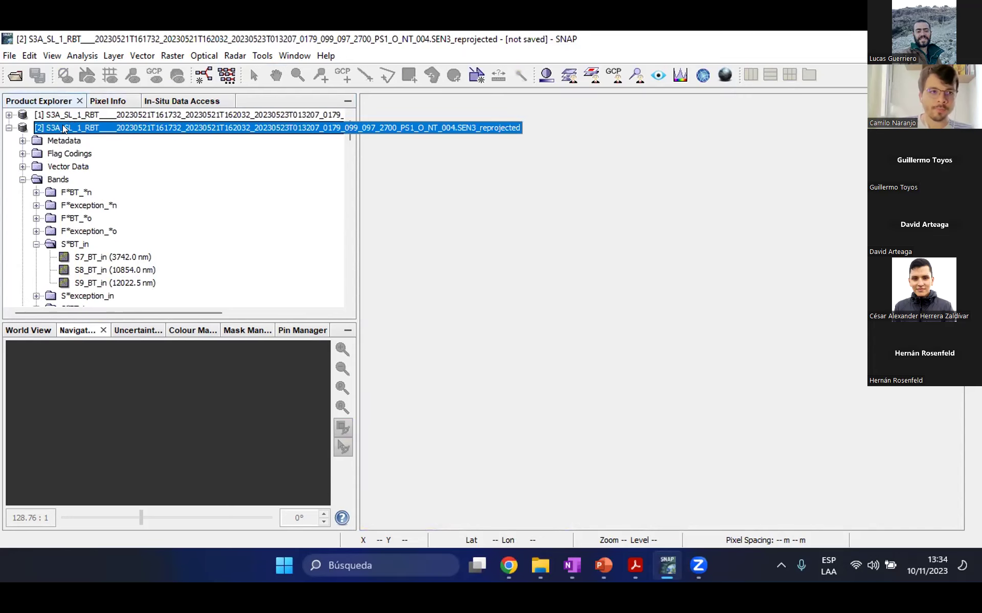
right_click(63, 126)
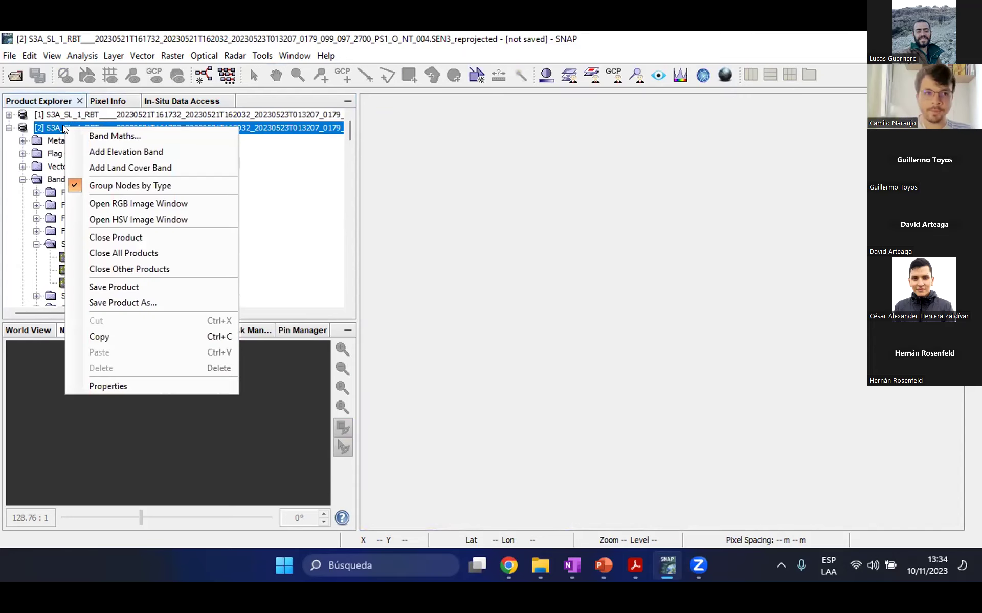
left_click(109, 137)
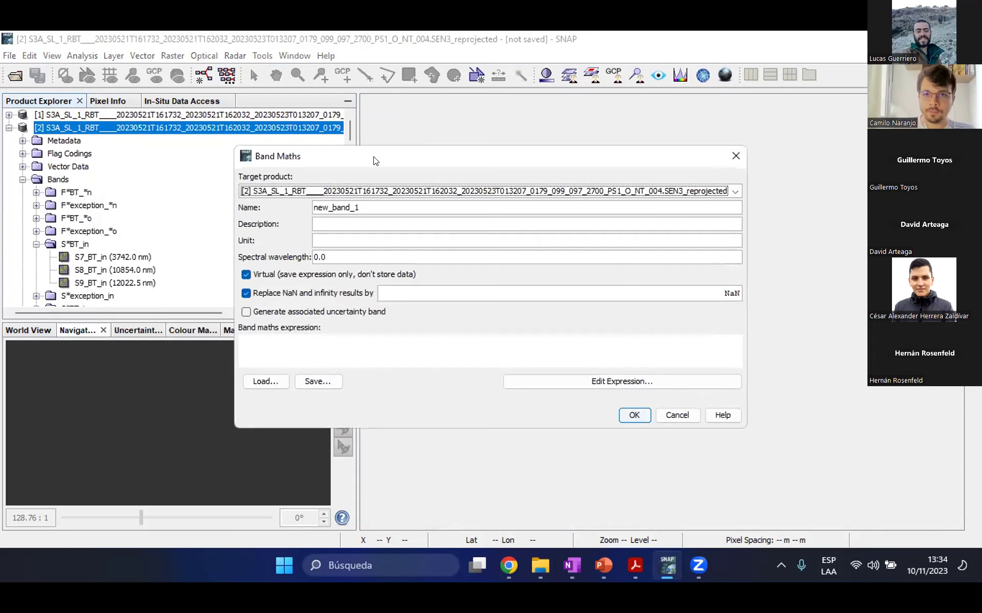
left_click_drag(342, 162, 472, 138)
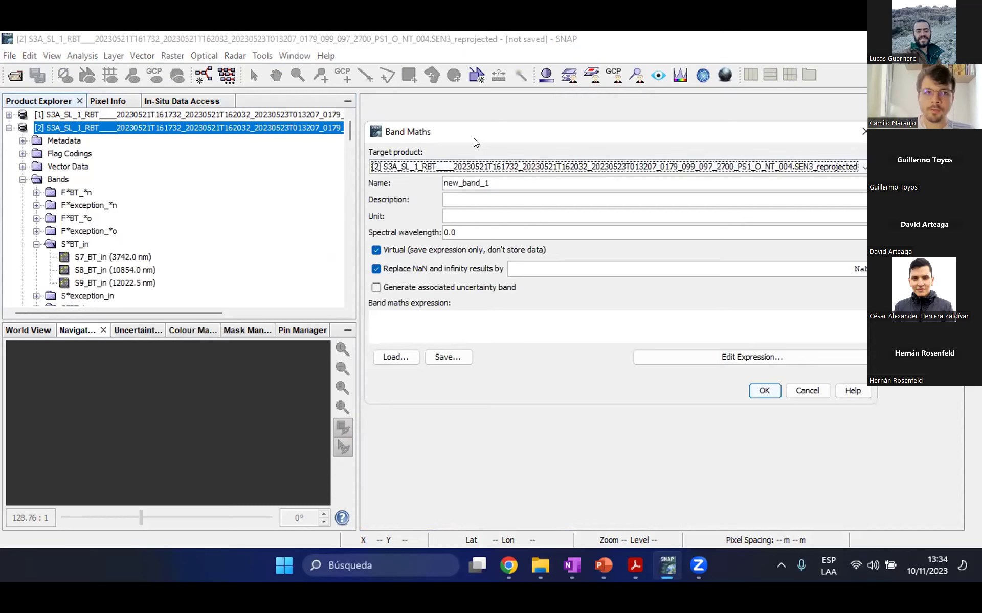
key("Tab")
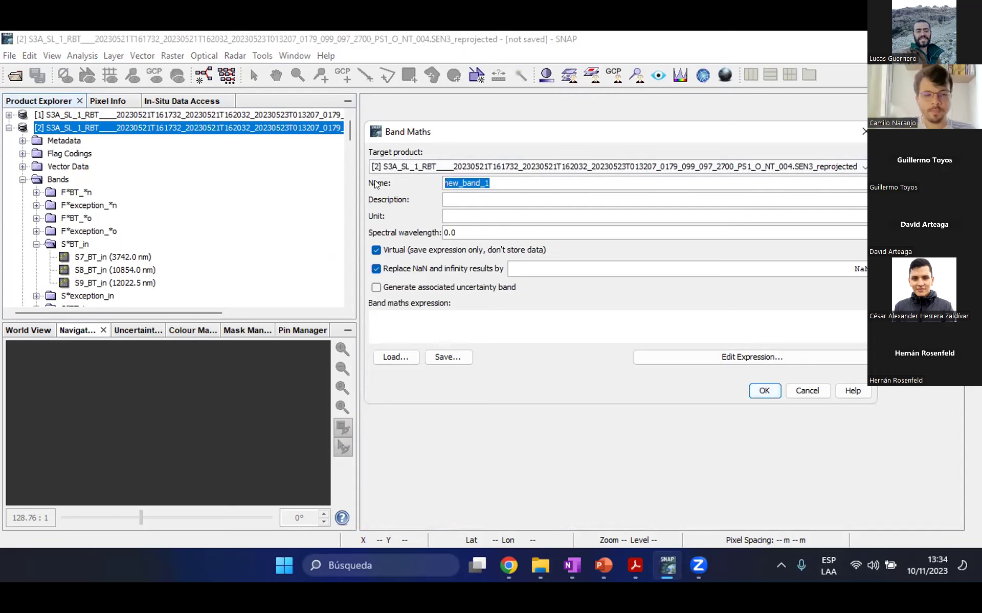
type("BTD1112")
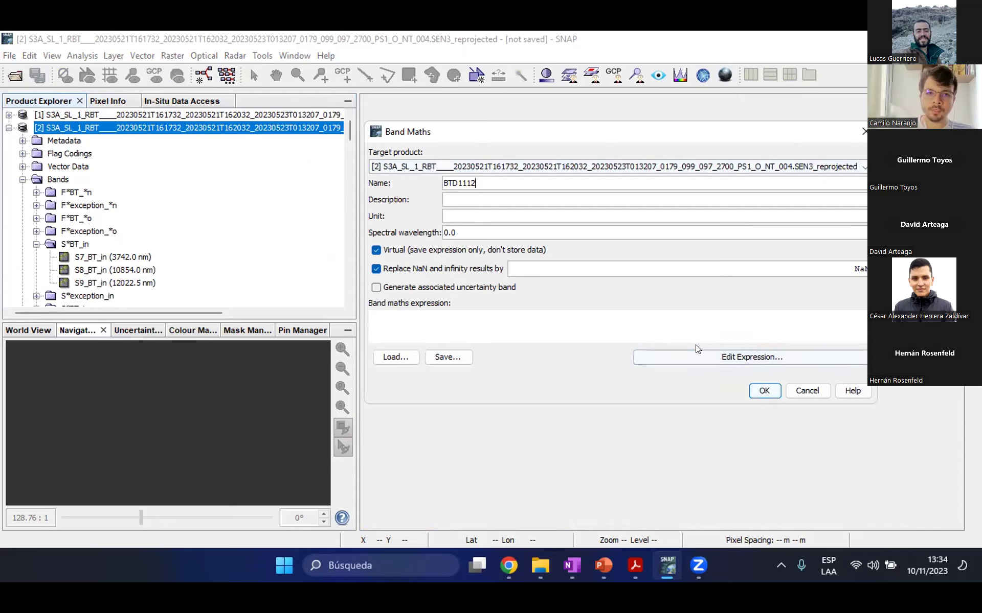
Start the band maths expression with the S8_BT_in band followed by a minus sign
left_click(731, 357)
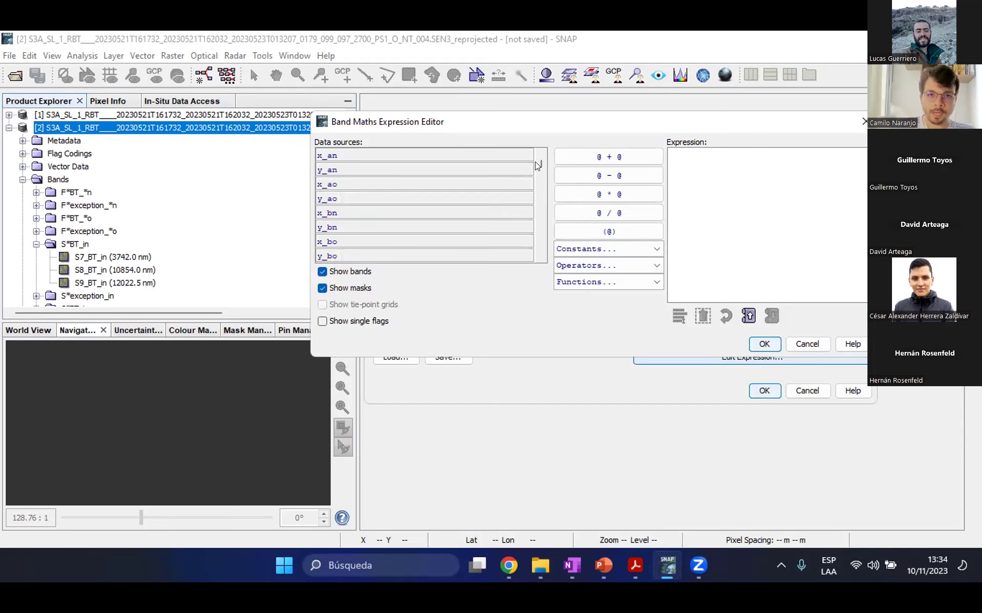
left_click_drag(541, 164, 541, 176)
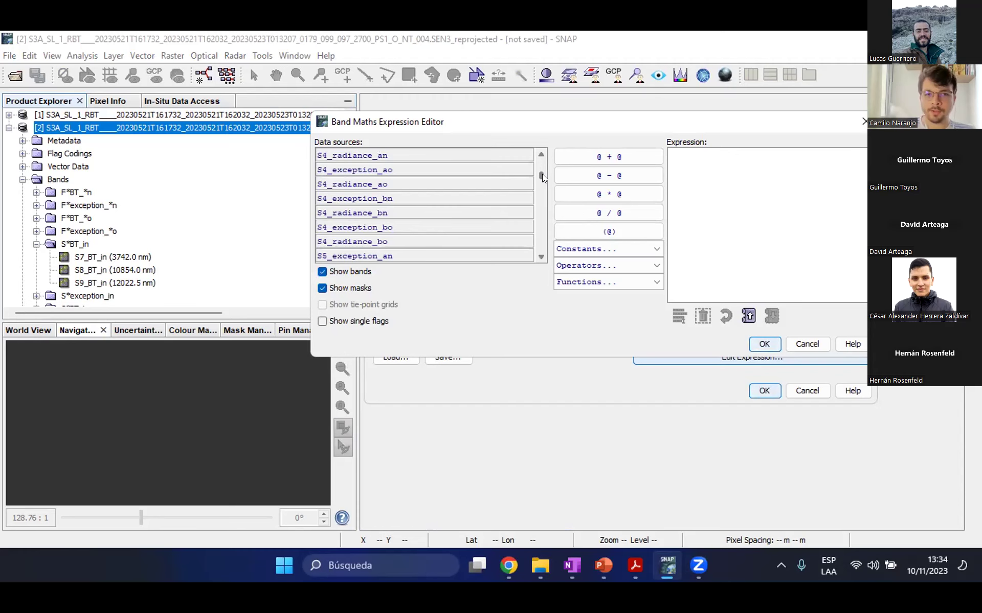
left_click_drag(540, 173, 540, 175)
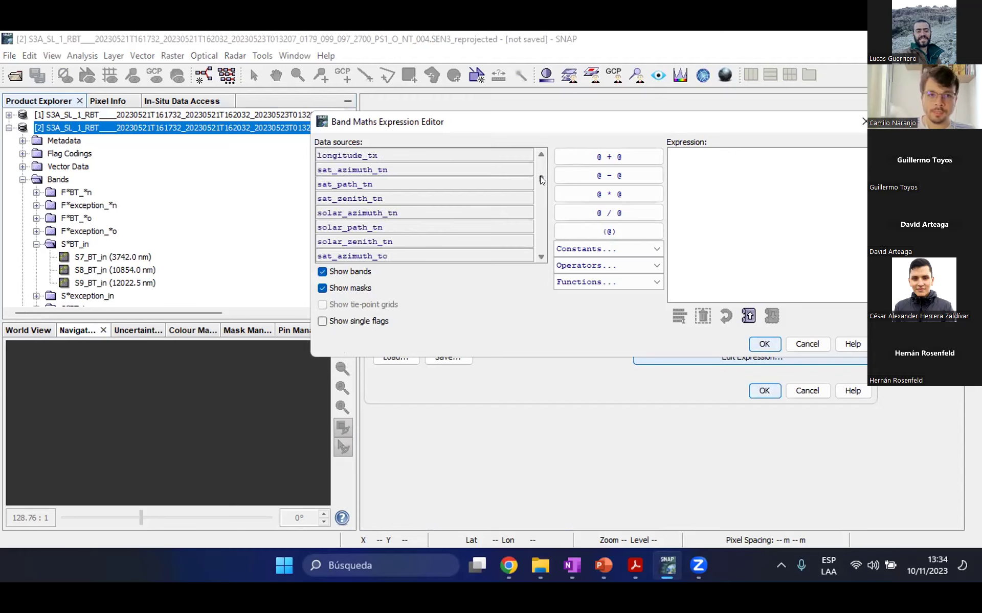
scroll(519, 195, "up", 2)
scroll(518, 194, "up", 3)
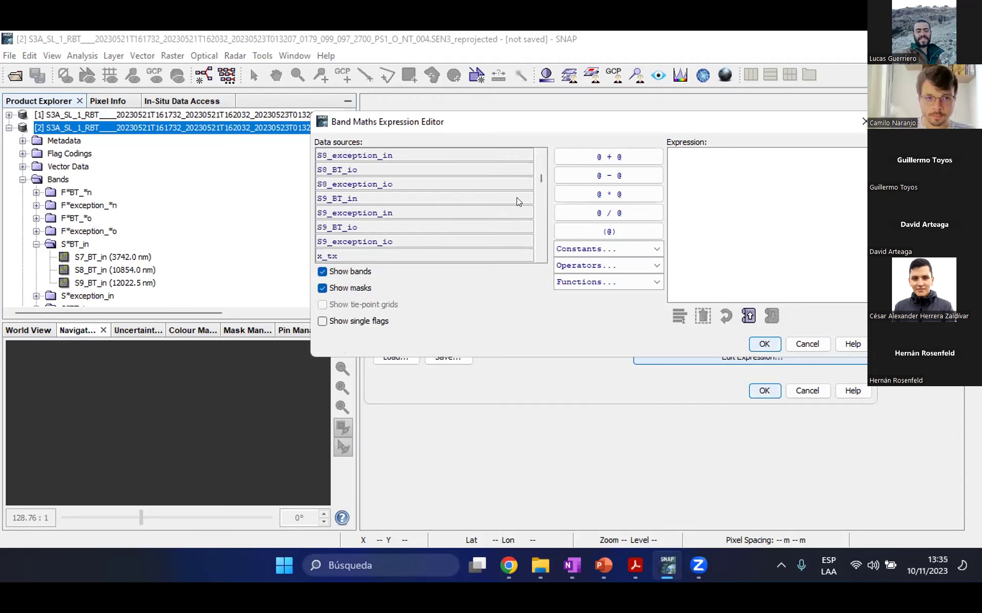
scroll(404, 184, "up", 2)
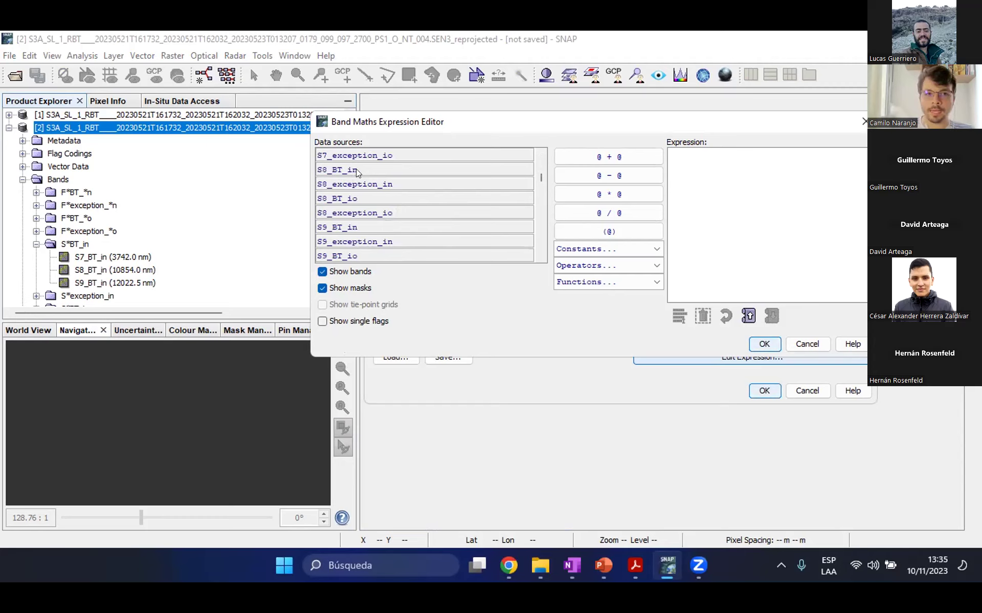
left_click(348, 169)
double_click(348, 169)
type("-")
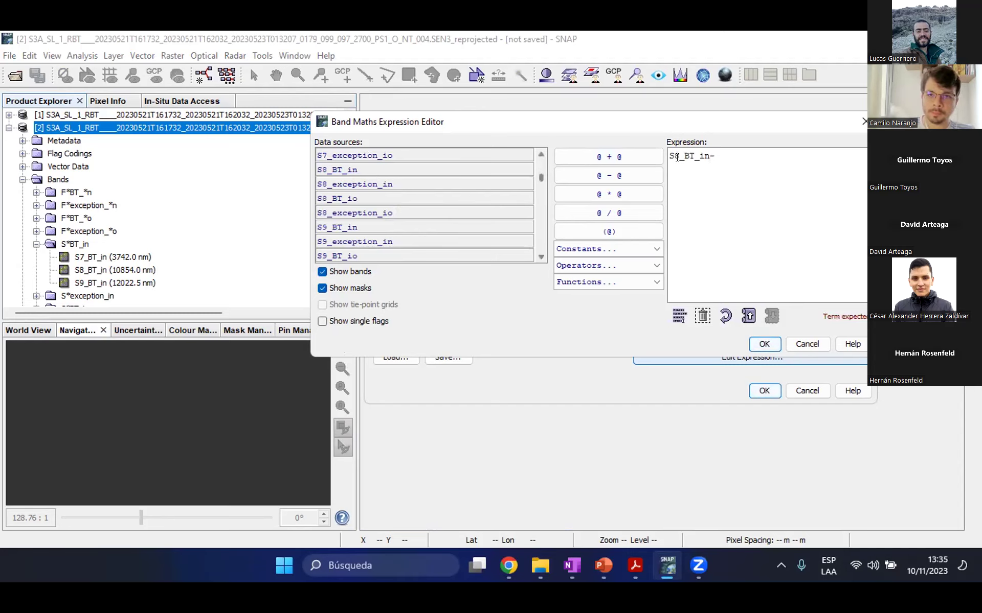
key("BackSpace")
type("-")
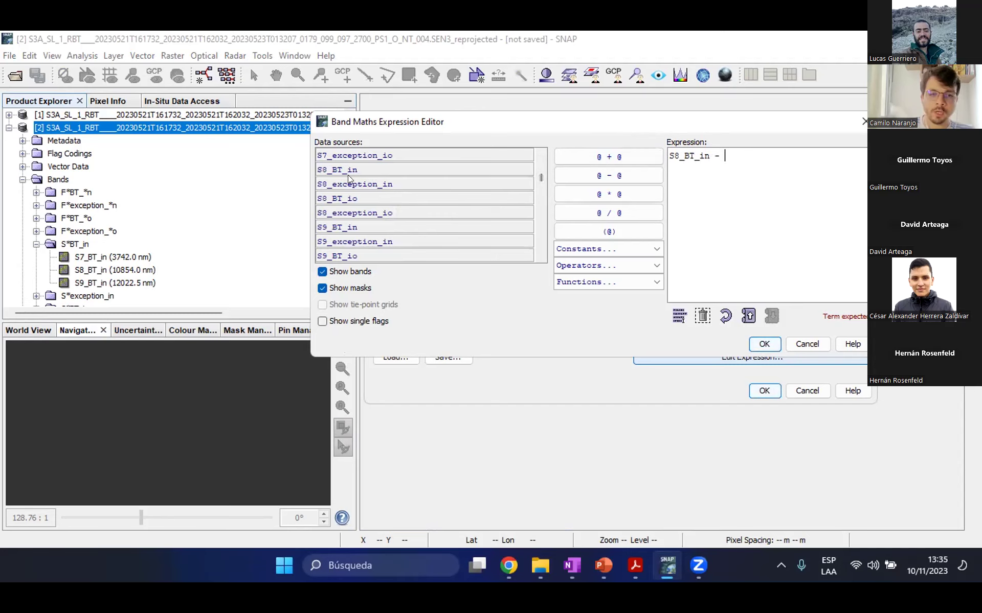
Add S9_BT_in as the subtracted band and remove its duplicate, so the expression reads S8_BT_in - S9_BT_in
double_click(341, 228)
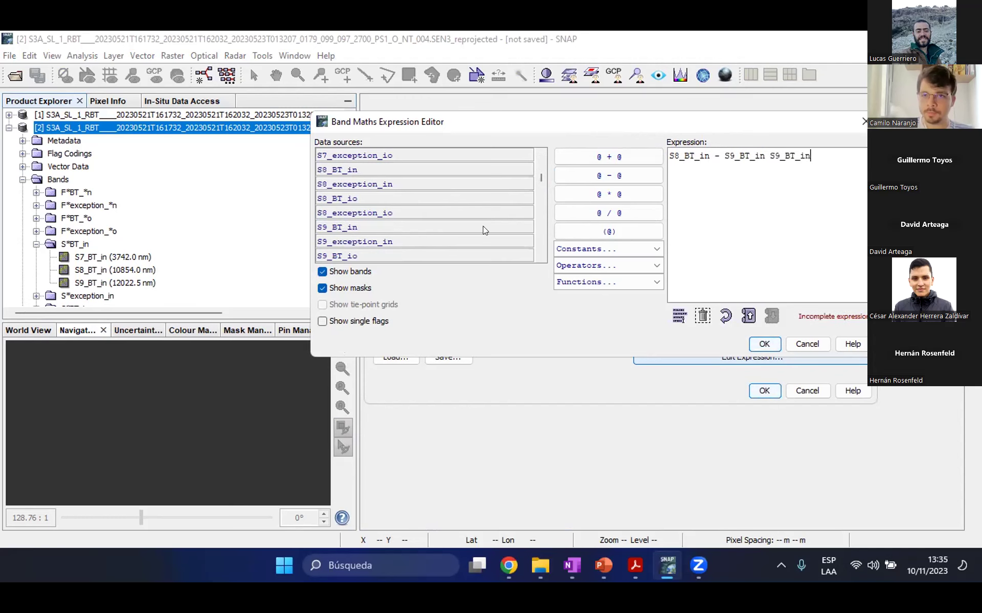
left_click(722, 203)
key("BackSpace")
key("BackSpace")
key("BackSpace")
key("BackSpace")
key("BackSpace")
key("BackSpace")
key("BackSpace")
key("BackSpace")
key("BackSpace")
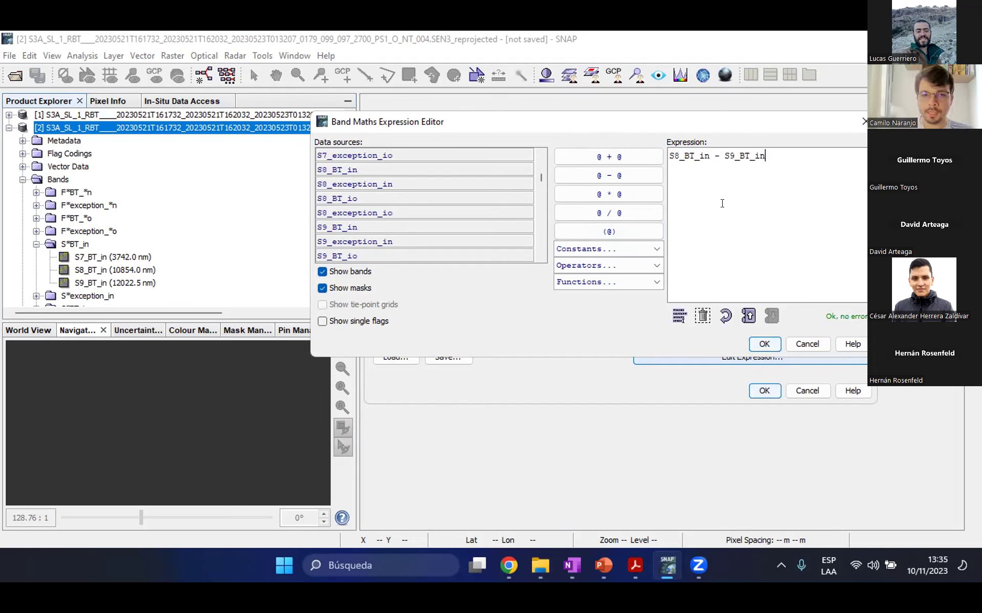
left_click_drag(708, 152, 669, 153)
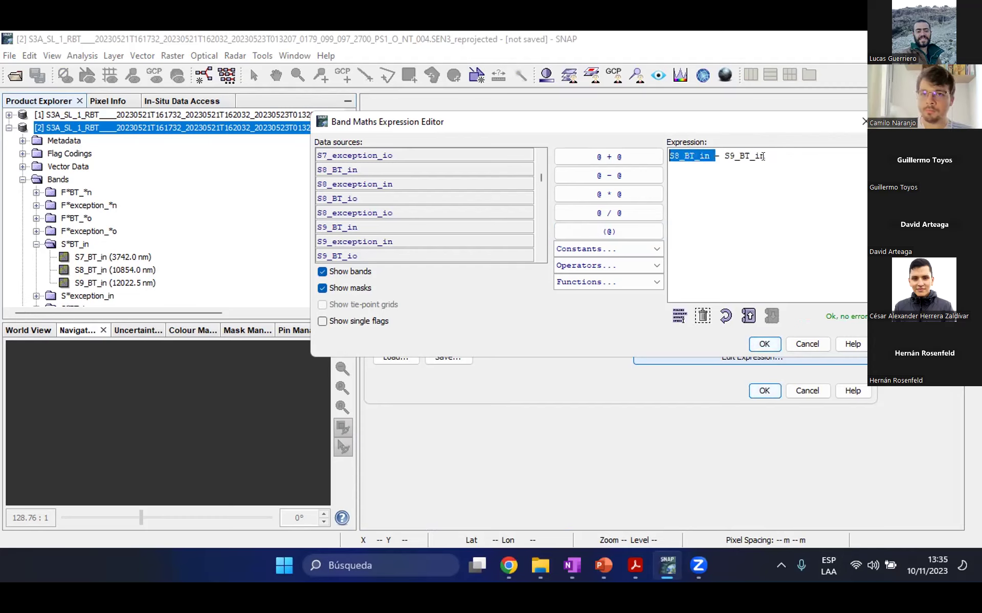
left_click_drag(765, 155, 729, 155)
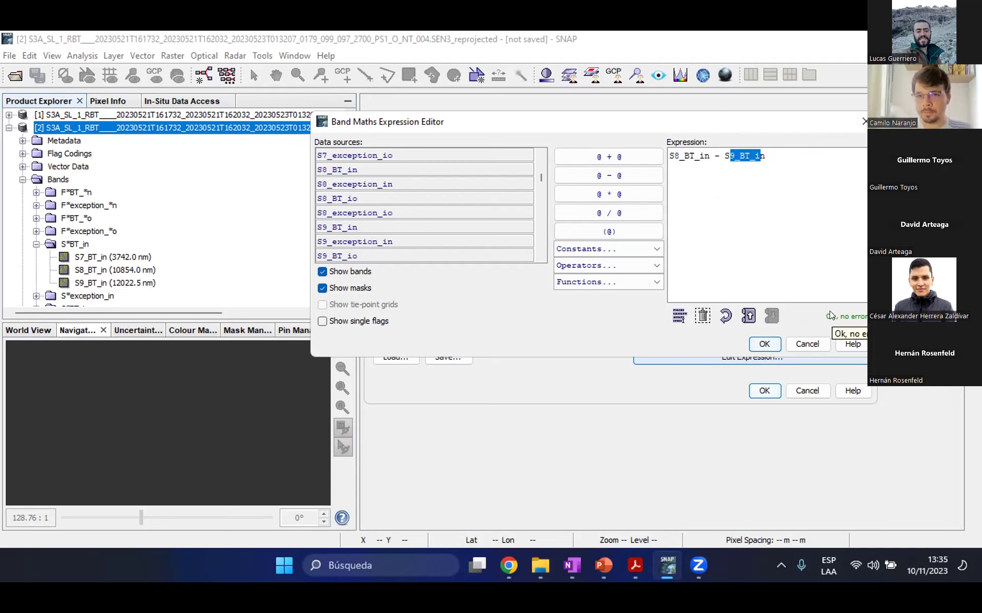
left_click(769, 154)
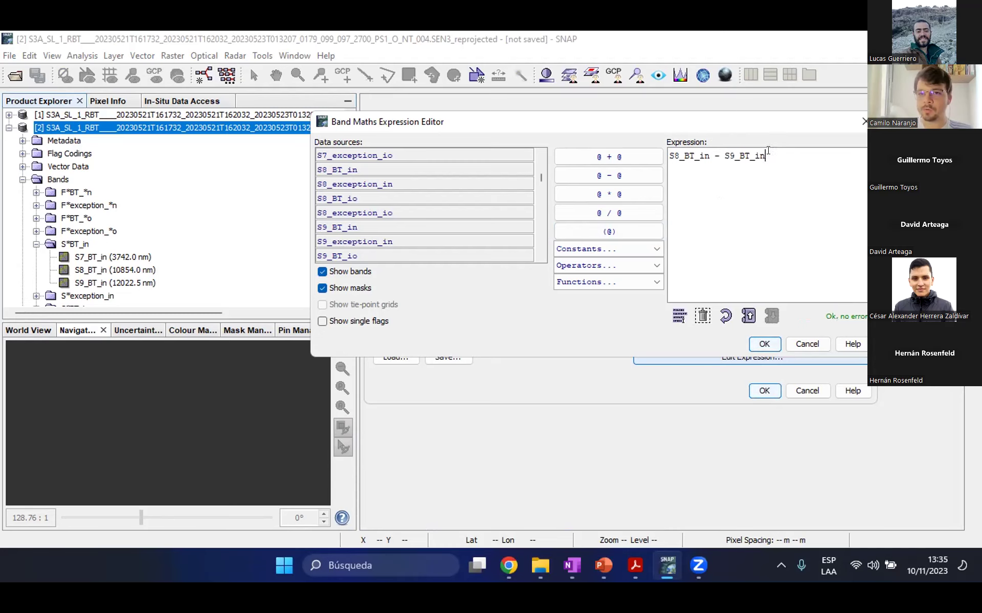
left_click(722, 148)
type("+")
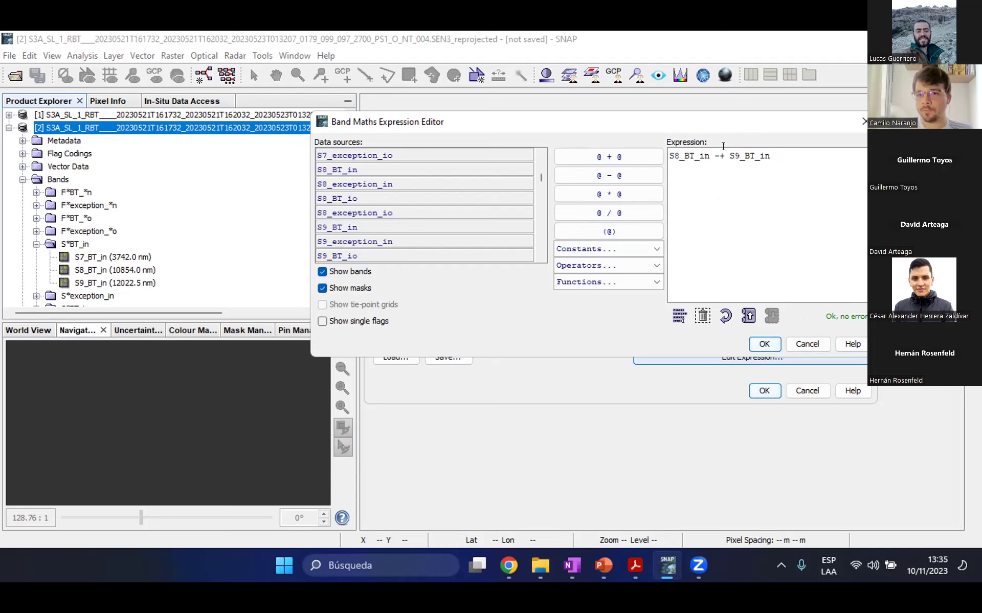
key("Left")
key("BackSpace")
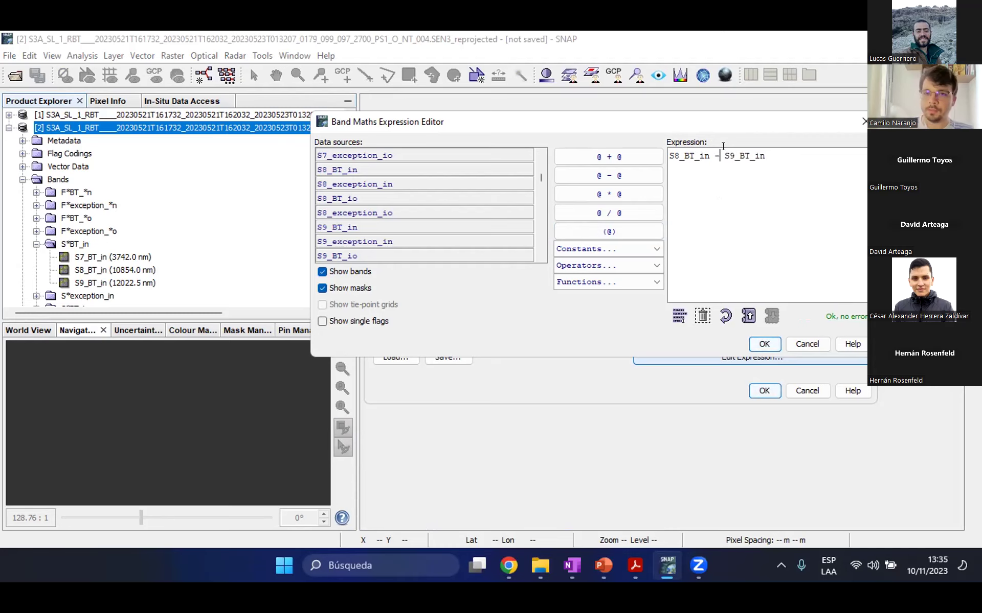
left_click(766, 155)
key("BackSpace")
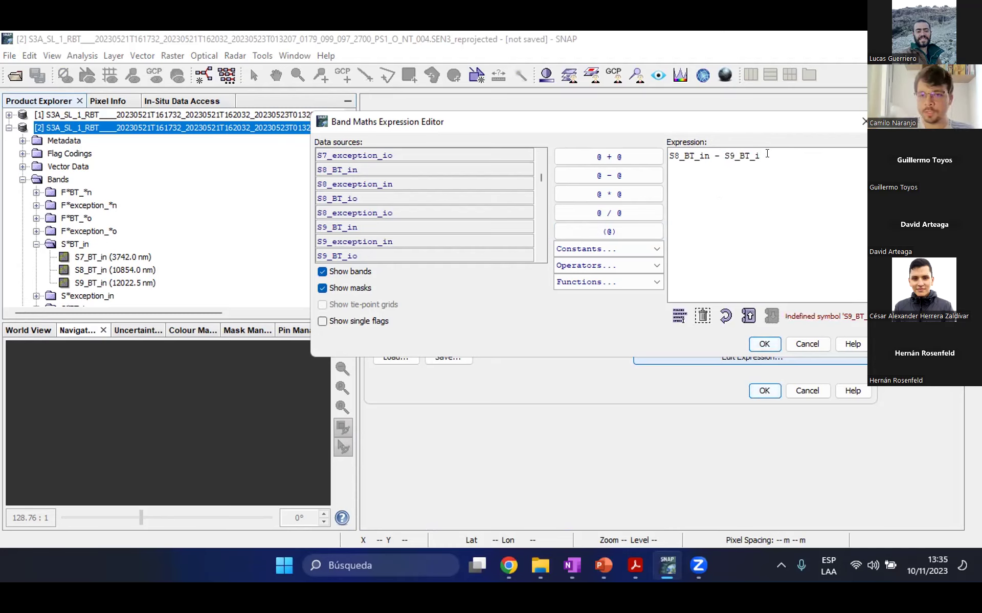
type("n")
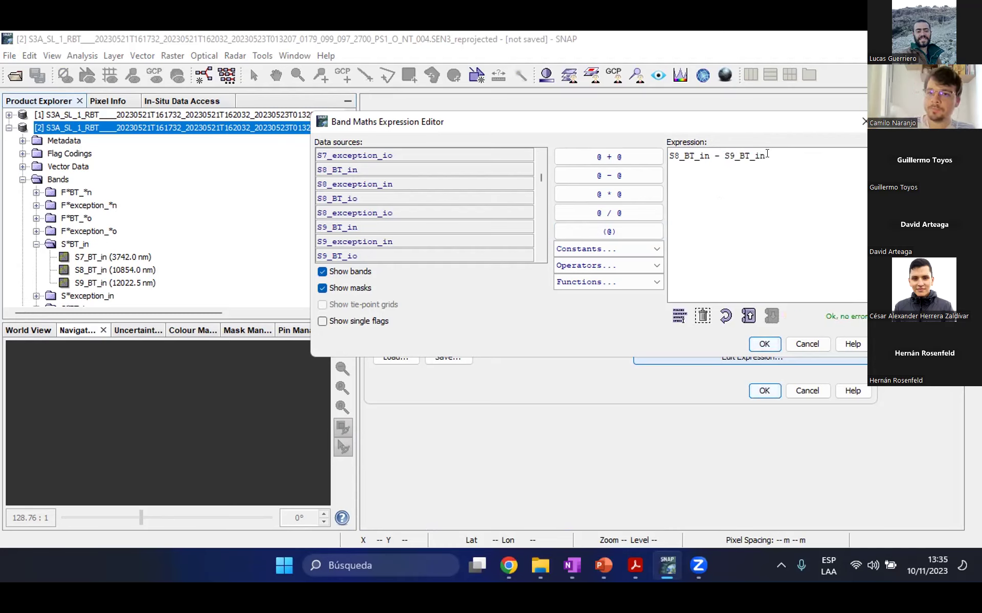
Create the BTD1112 band from the expression and select it in the reprojected product's band list
left_click(773, 346)
left_click(765, 392)
scroll(194, 214, "down", 5)
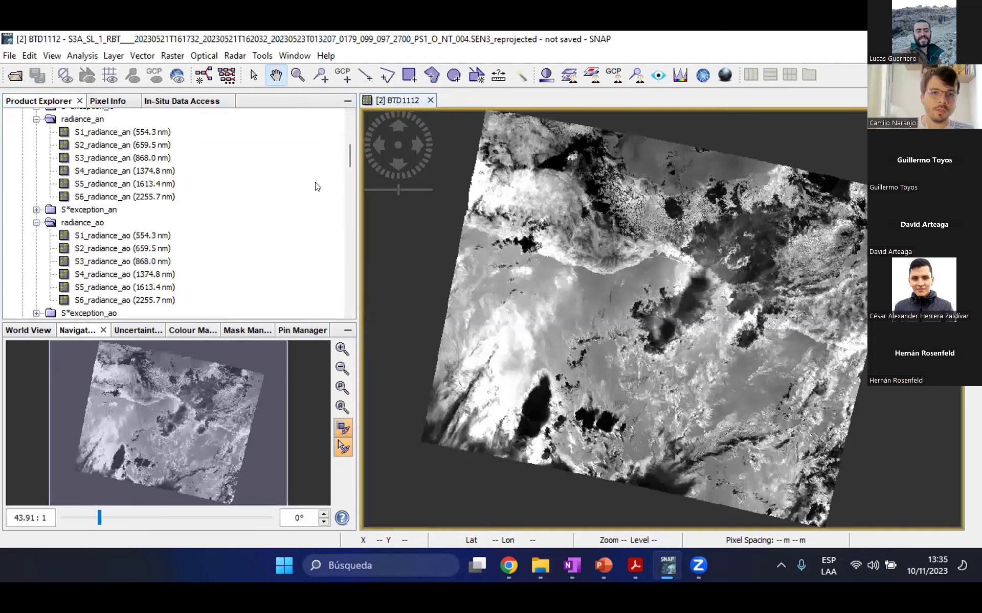
scroll(347, 168, "down", 8)
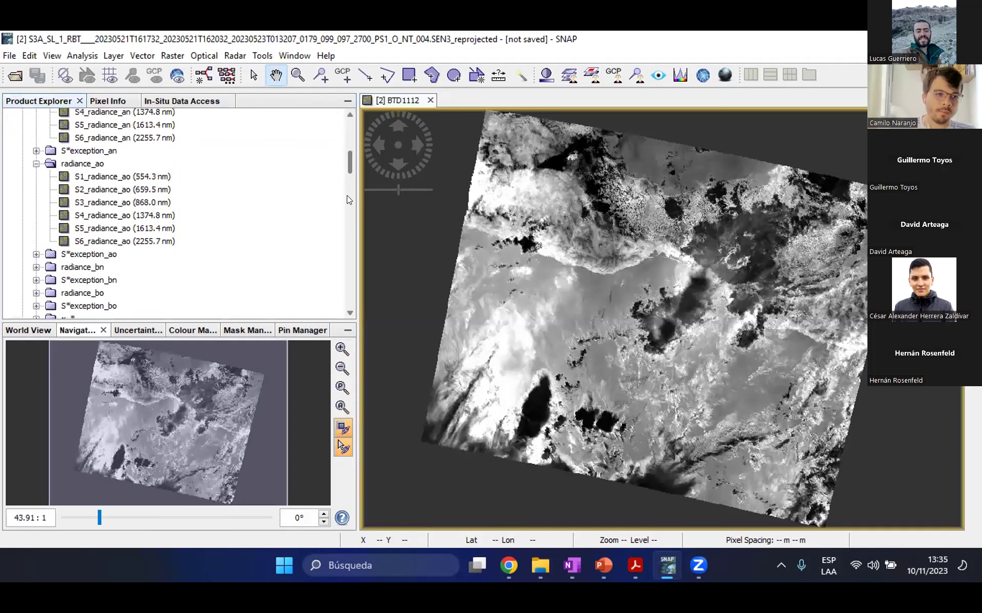
scroll(348, 217, "down", 10)
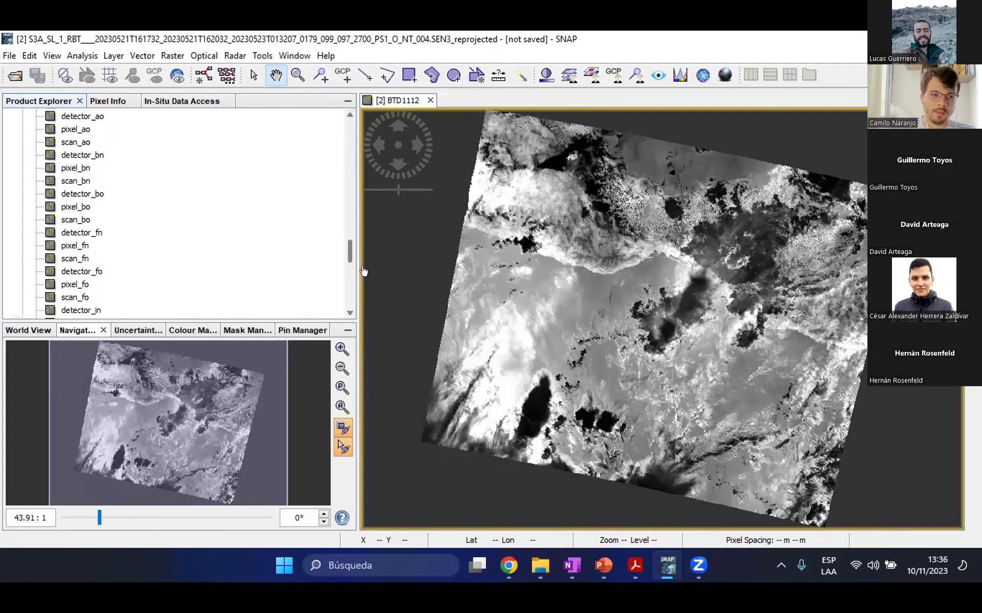
scroll(365, 291, "down", 8)
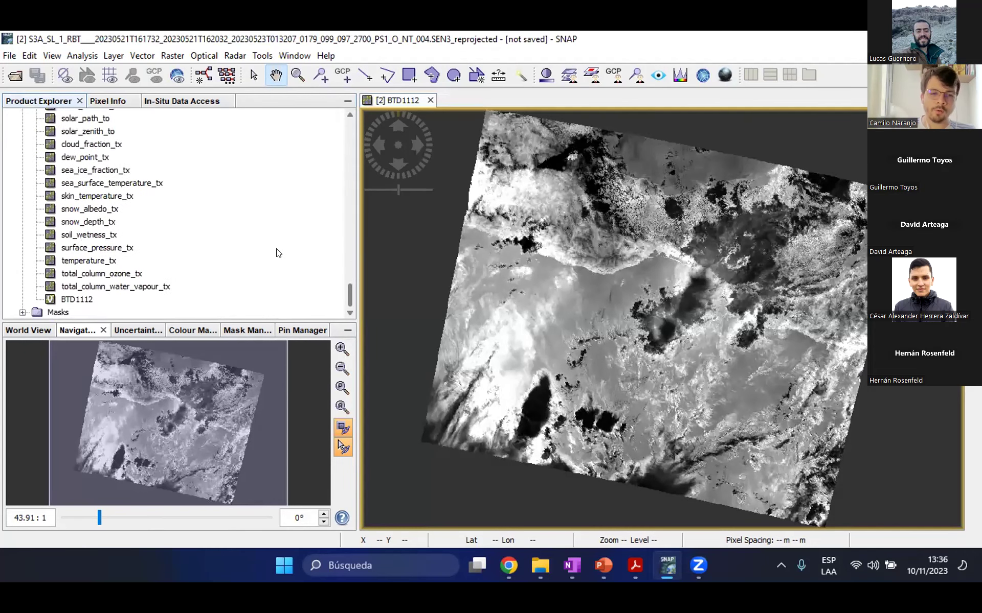
left_click_drag(348, 294, 352, 128)
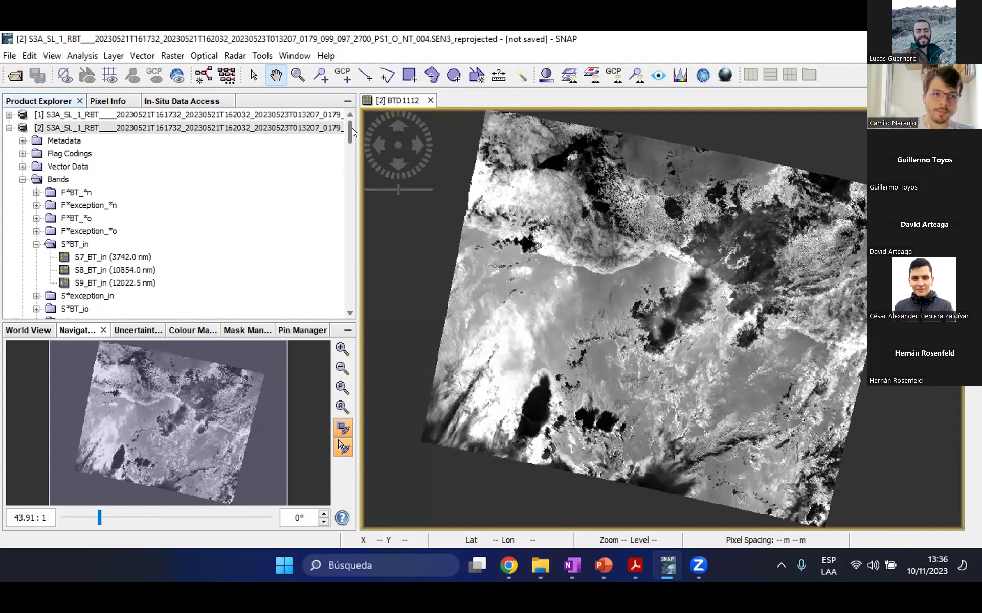
scroll(349, 179, "down", 15)
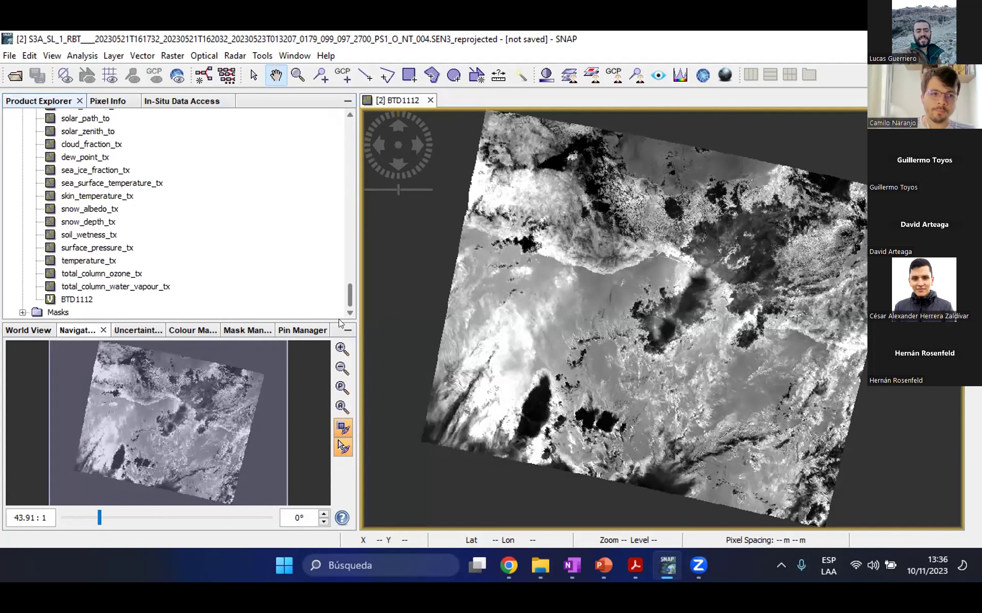
left_click(75, 300)
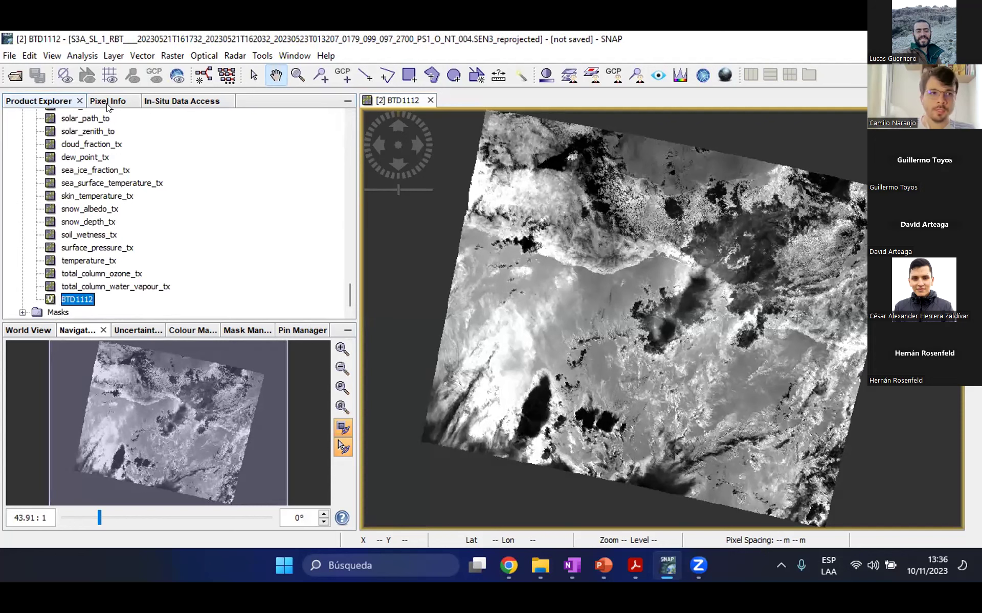
left_click(93, 57)
left_click(121, 169)
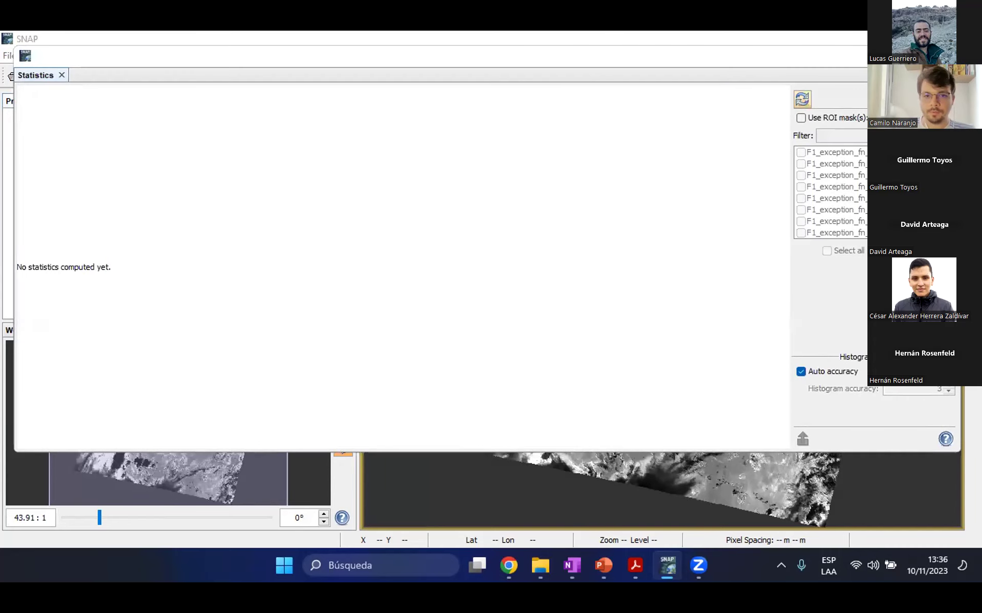
left_click(62, 75)
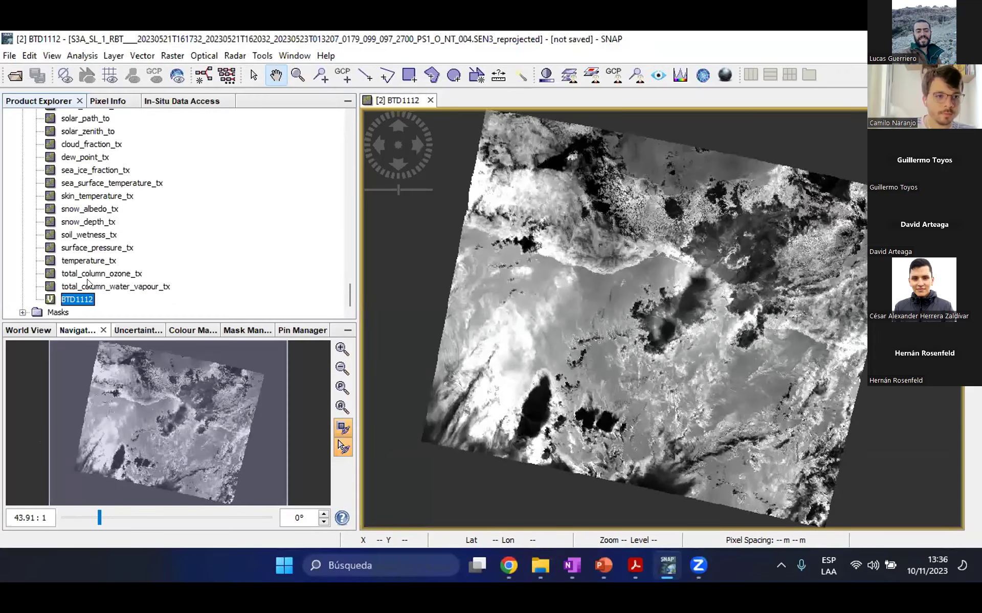
Compute the statistics of the whole BTD1112 band without ROI masks, then return to the image
left_click(80, 58)
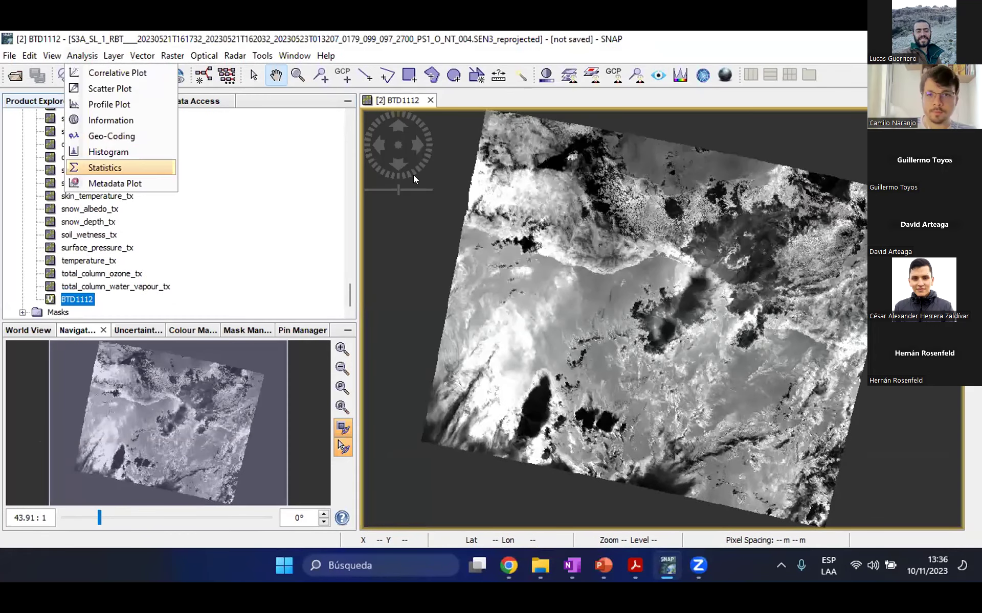
left_click(106, 169)
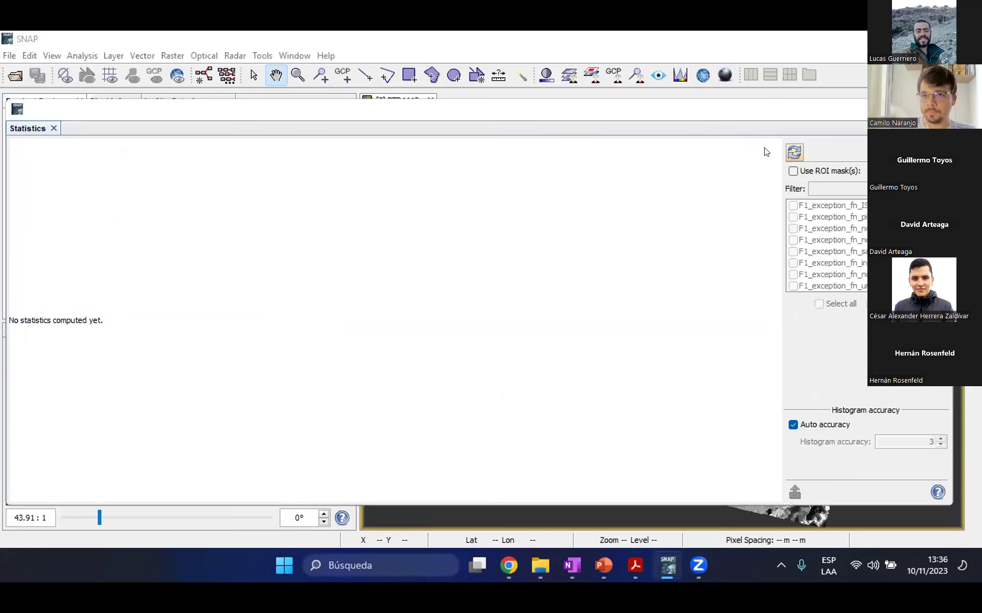
left_click(793, 172)
scroll(826, 245, "down", 10)
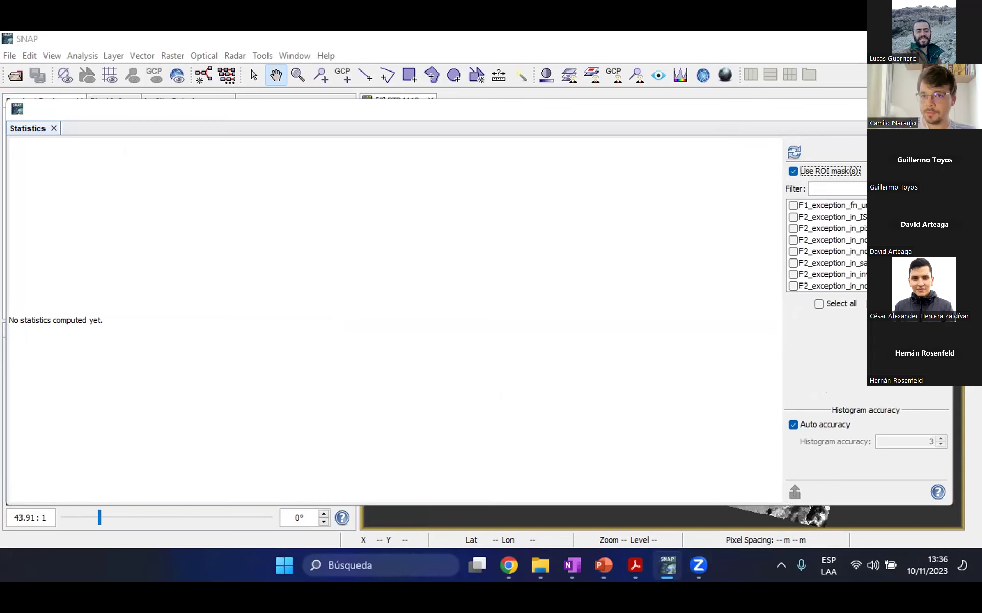
left_click(794, 172)
left_click(794, 151)
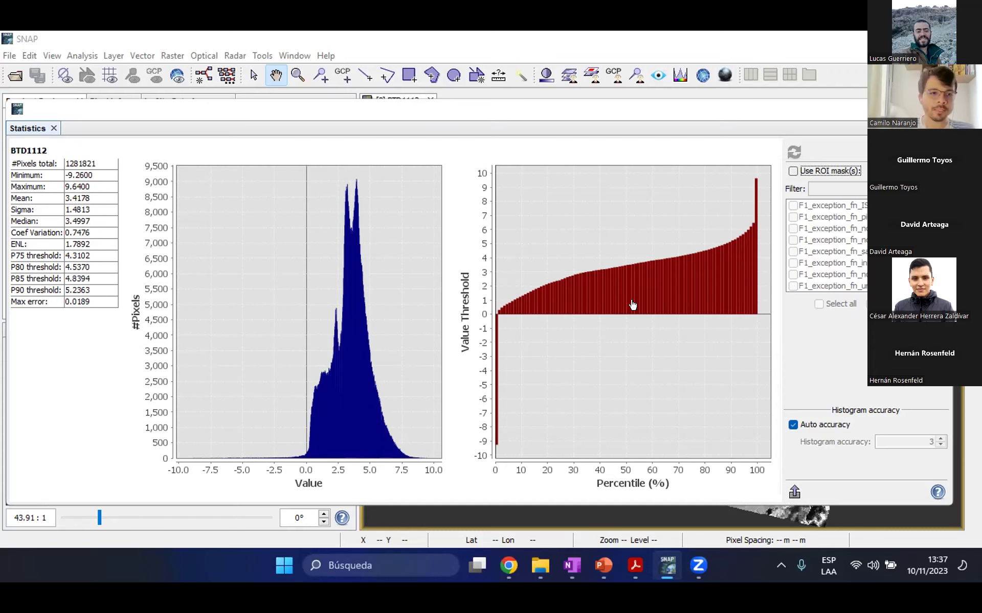
key("alt+Tab")
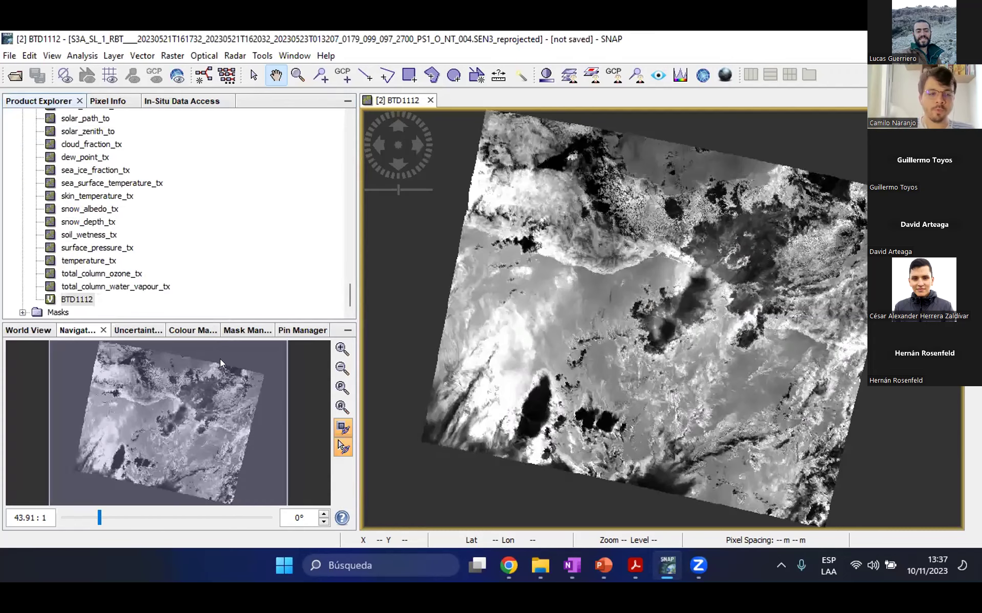
left_click_drag(572, 220, 570, 226)
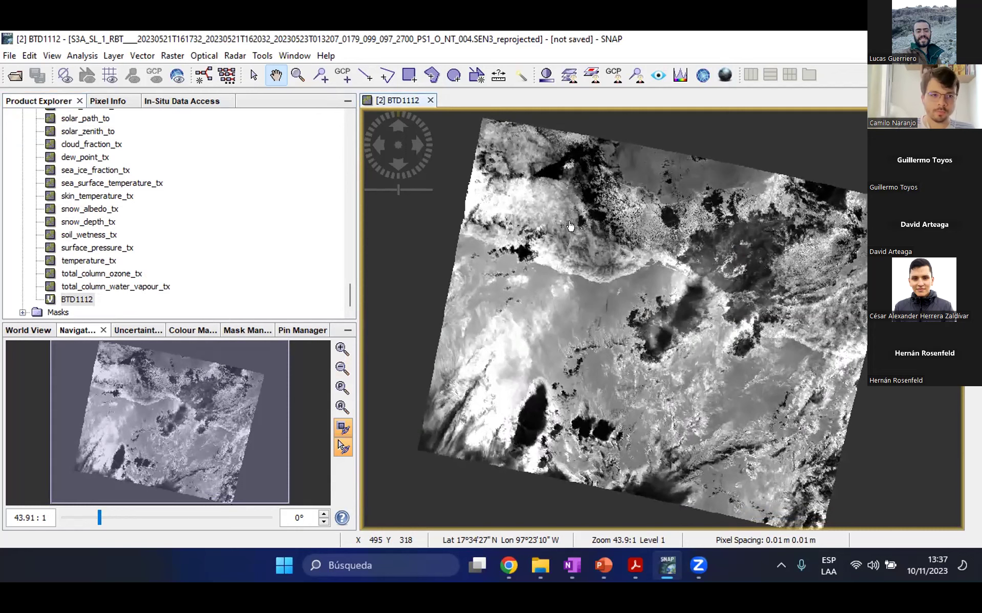
left_click_drag(580, 283, 554, 284)
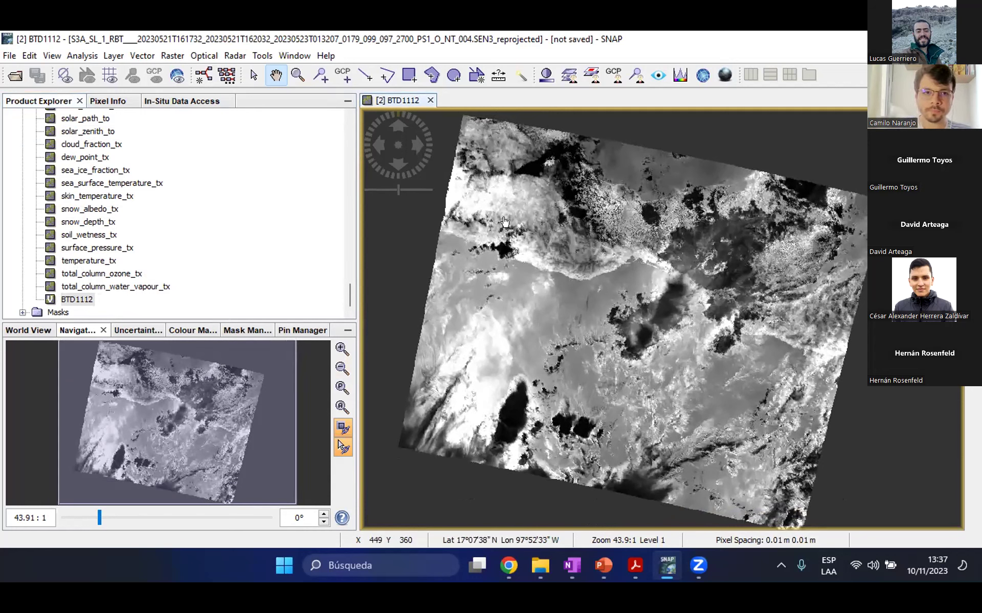
left_click_drag(441, 201, 452, 207)
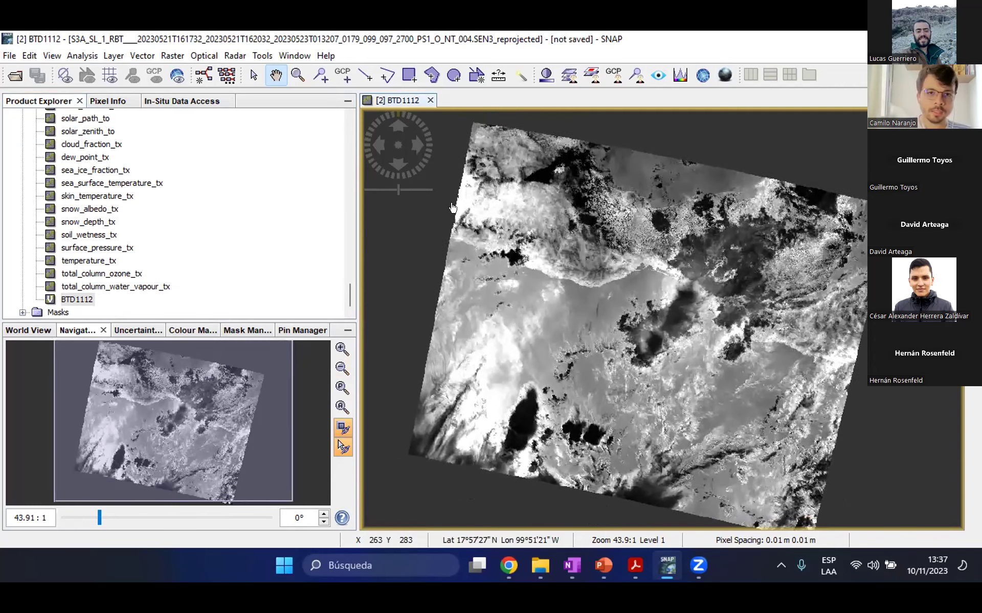
left_click(397, 190)
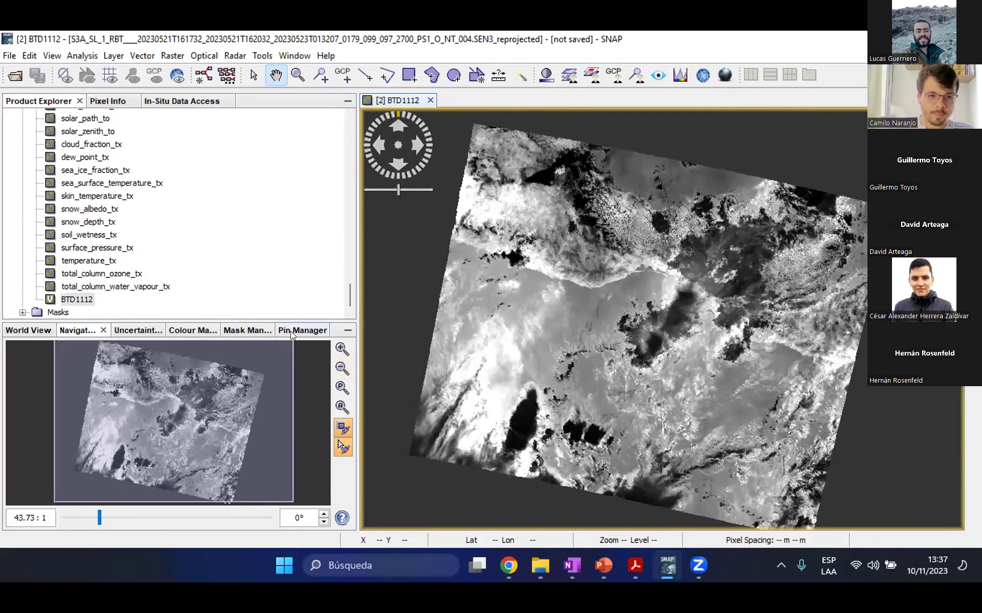
Start a new value-range mask and choose the BTD1112 band as its raster
left_click(290, 332)
left_click(249, 330)
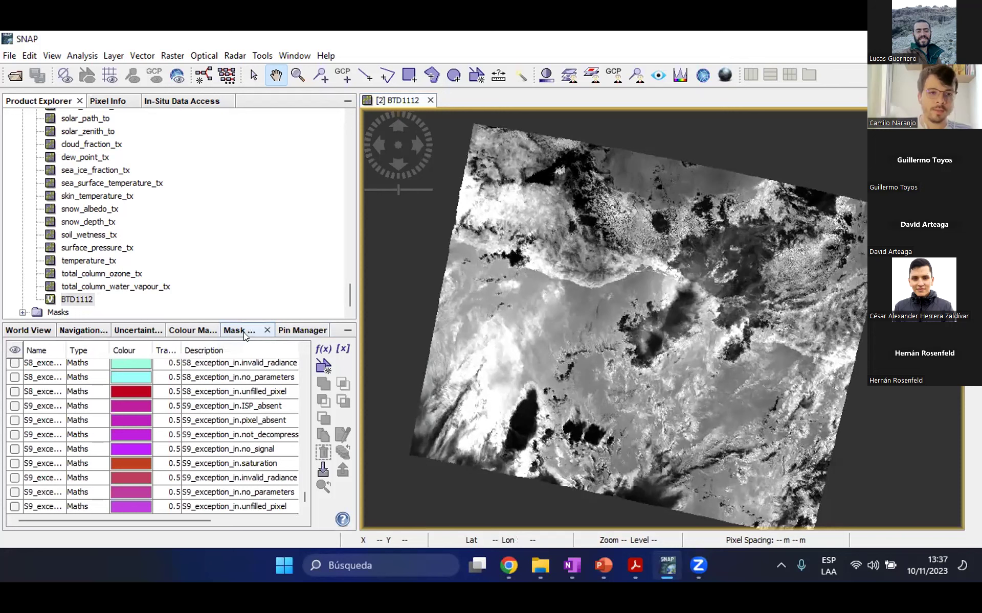
left_click(339, 351)
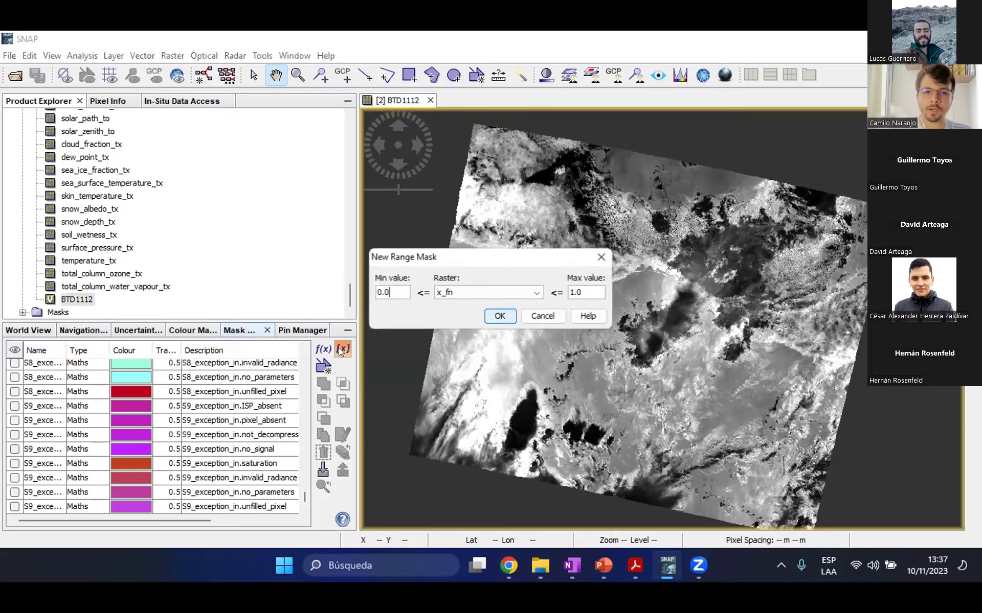
left_click_drag(409, 258, 151, 221)
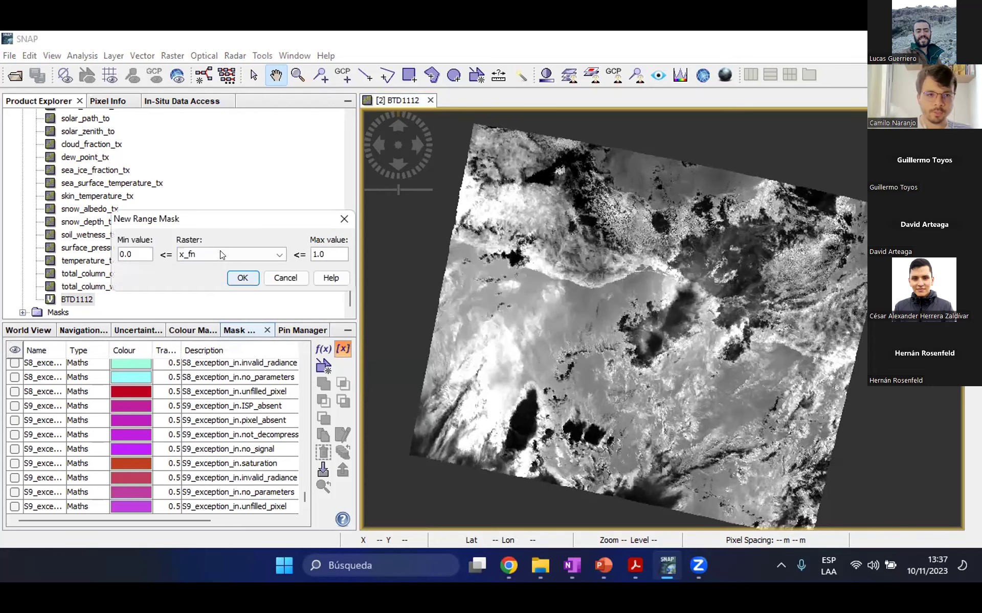
left_click(279, 254)
scroll(246, 316, "down", 5)
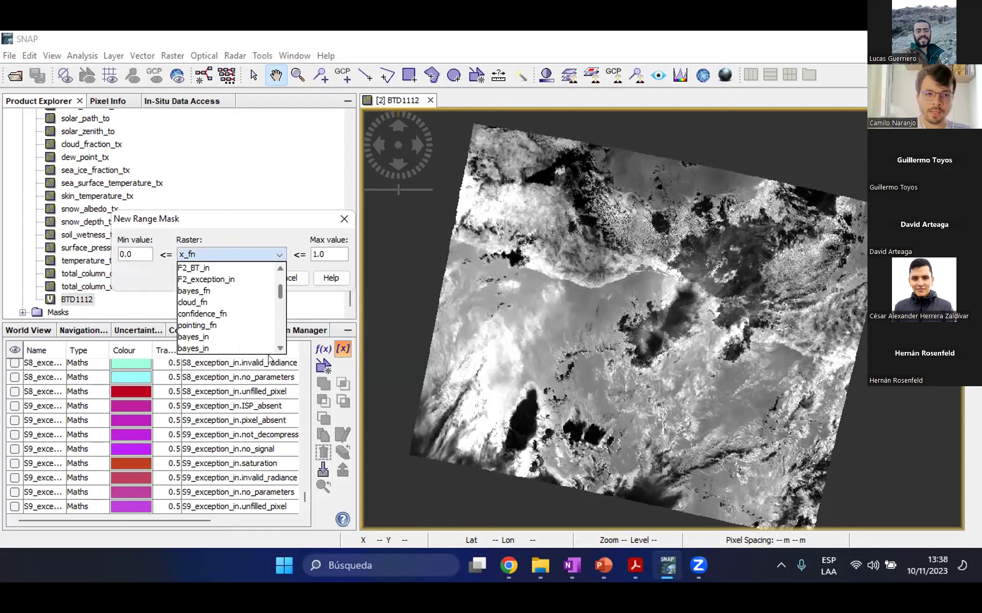
left_click(206, 345)
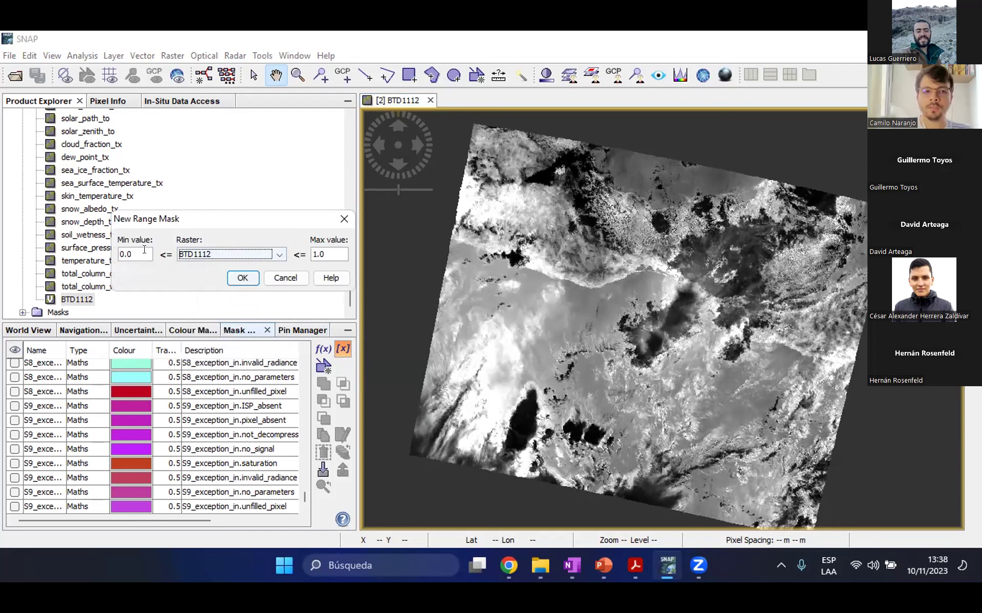
Create the range mask on BTD1112 with a minimum of -50.0 and a maximum of 0.0
left_click(310, 254)
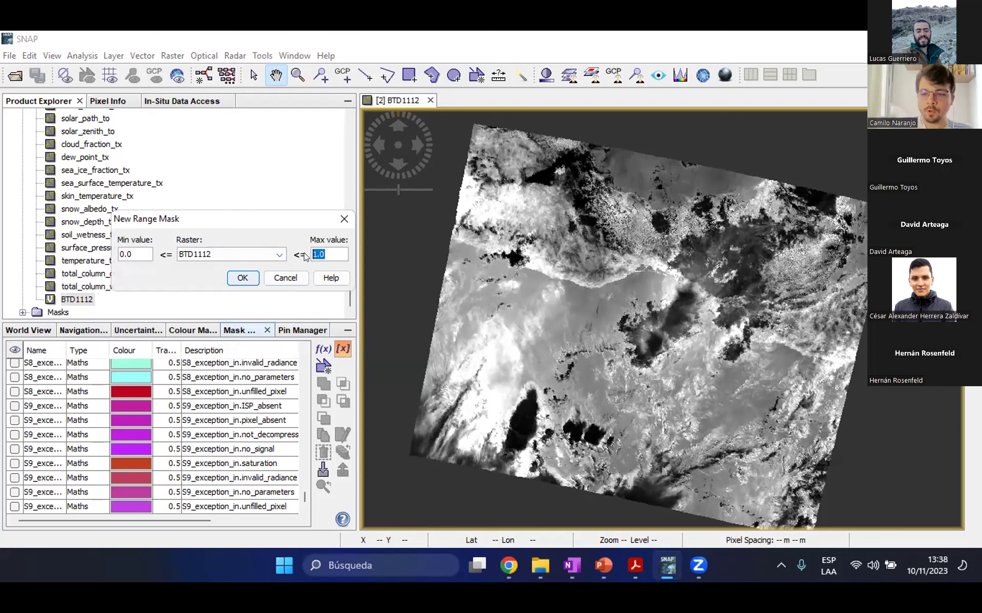
left_click(128, 254)
key("BackSpace")
type("-100")
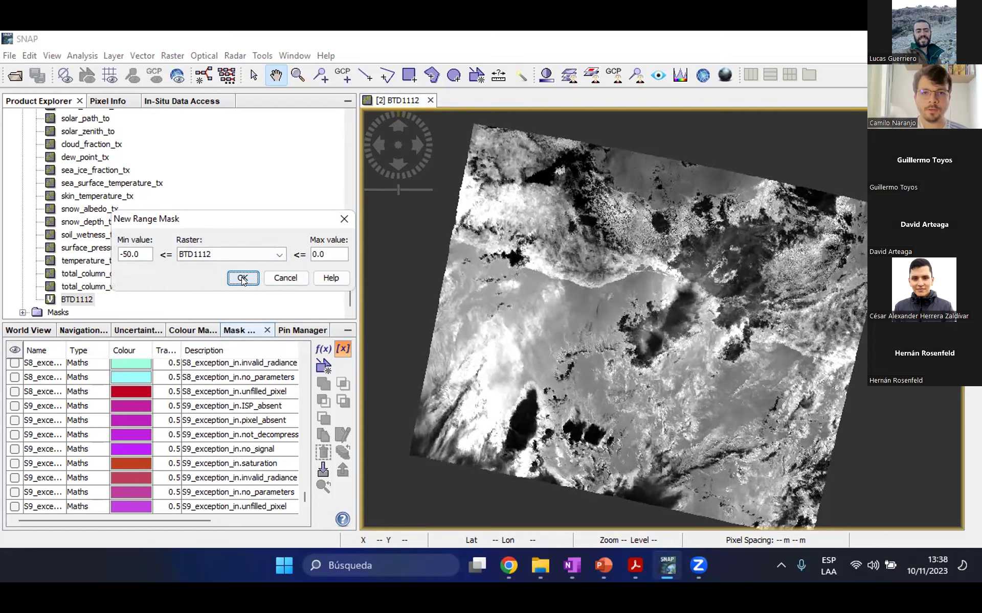
left_click(242, 279)
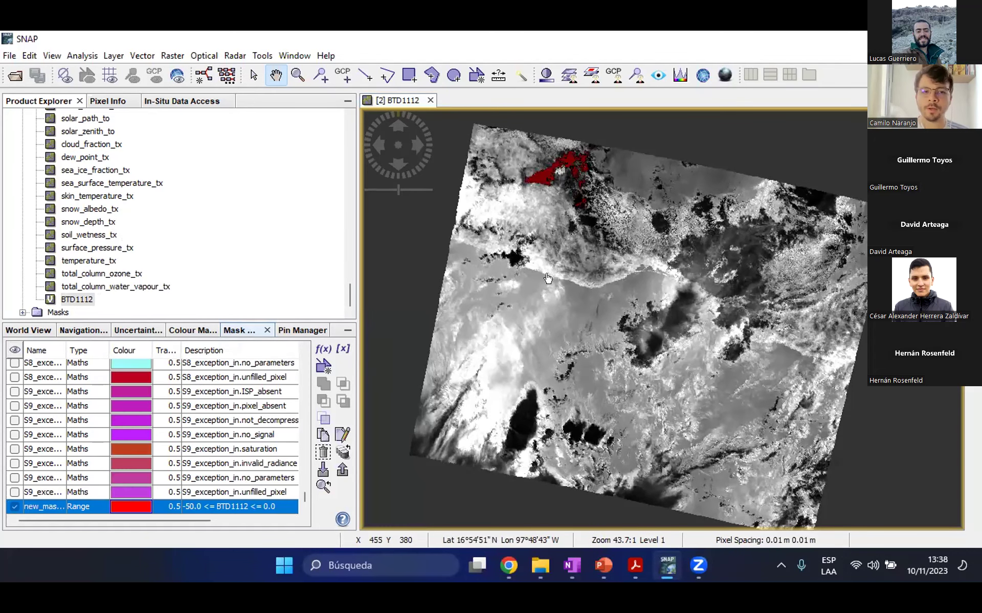
Rename the new BTD1112 range mask as Mask00
left_click_drag(548, 268, 540, 313)
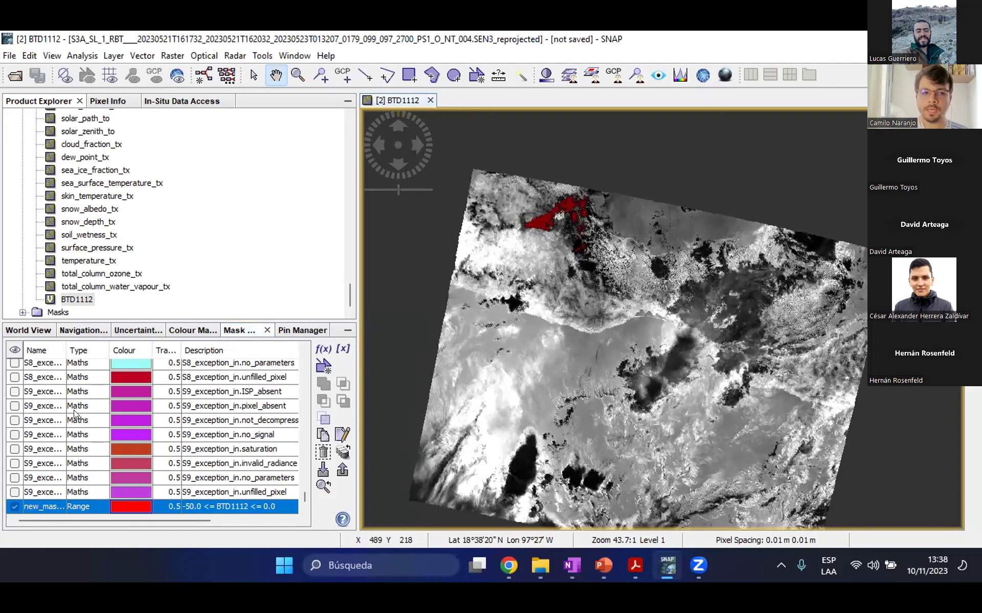
double_click(40, 507)
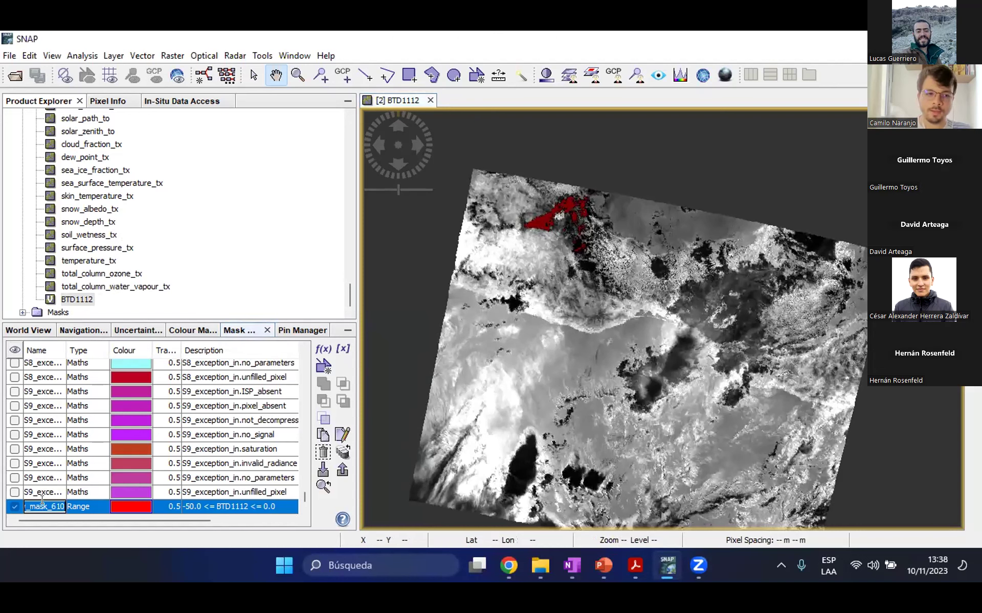
type("Mask00")
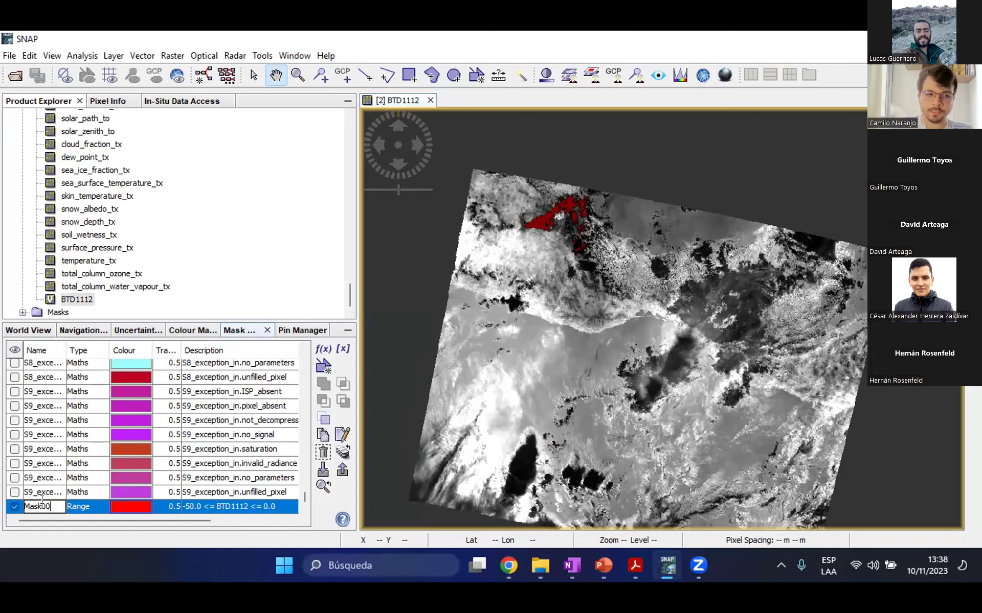
left_click_drag(64, 520, 65, 519)
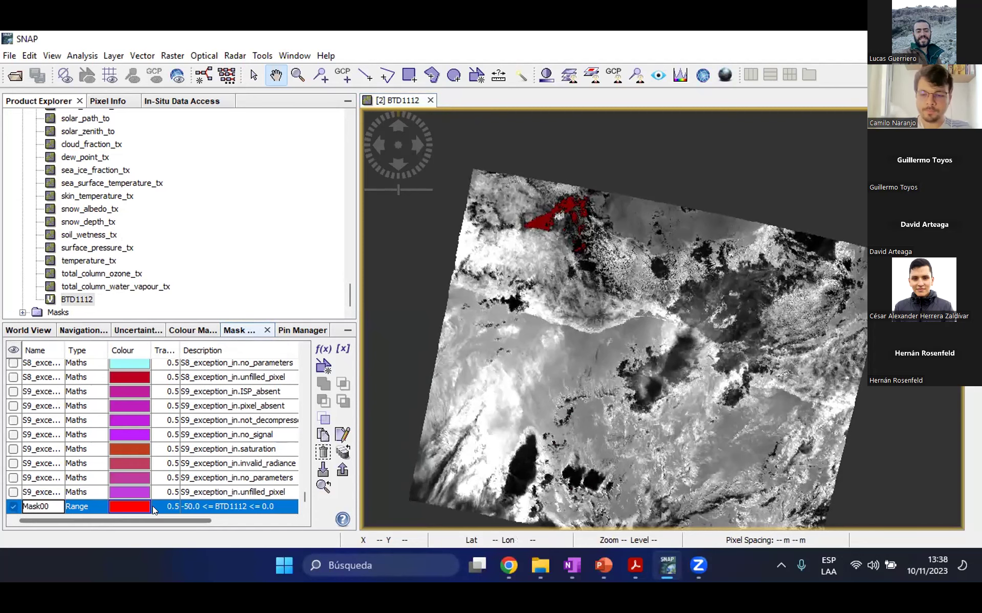
key("Return")
Toggle Mask00 off and on to compare it with the BTD1112 image, and show the Popocatépetl volcano pin
left_click_drag(440, 281, 668, 457)
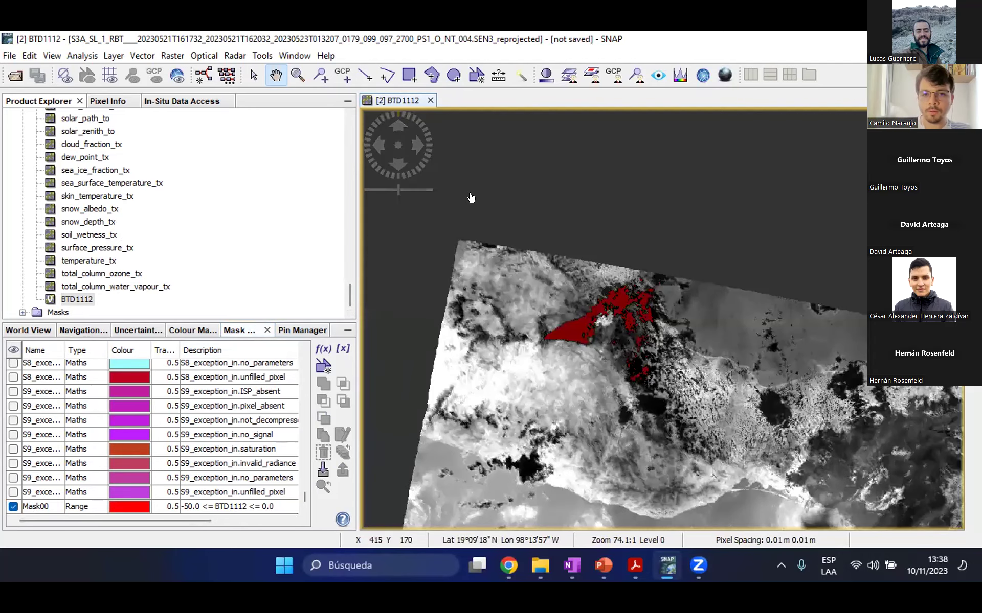
scroll(658, 269, "up", 4)
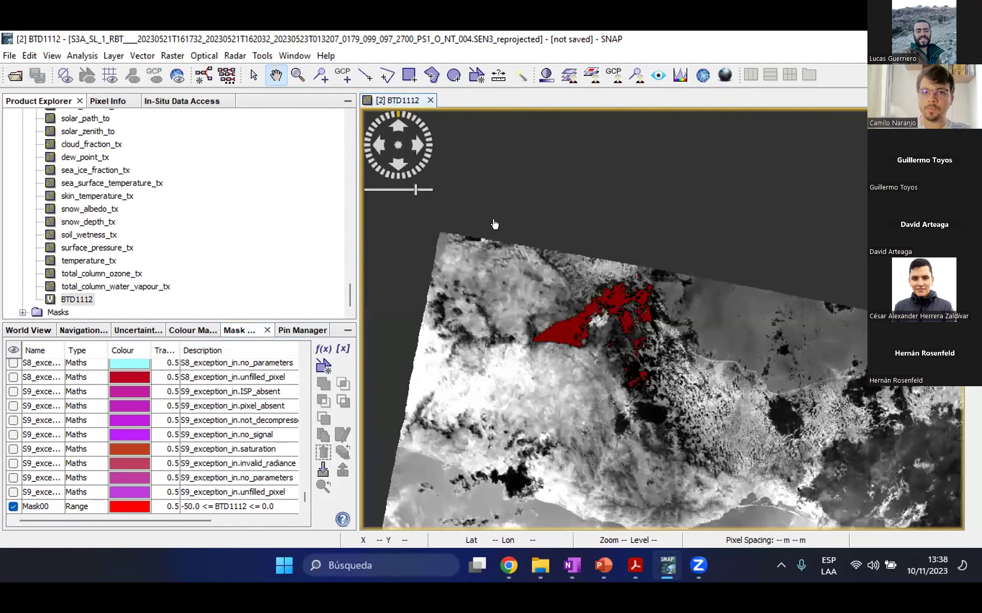
left_click(14, 507)
left_click(14, 506)
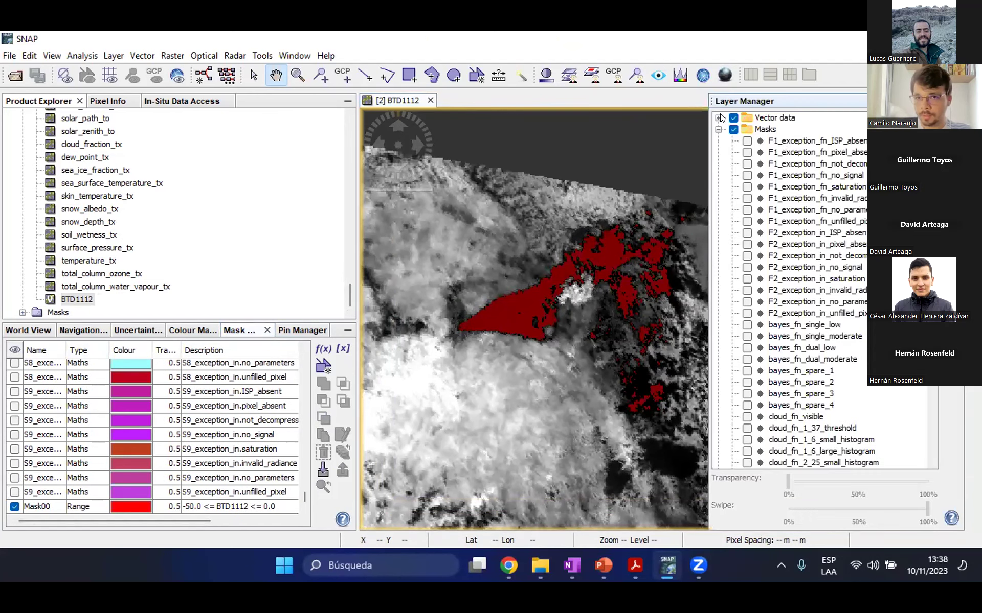
left_click(719, 117)
left_click(747, 152)
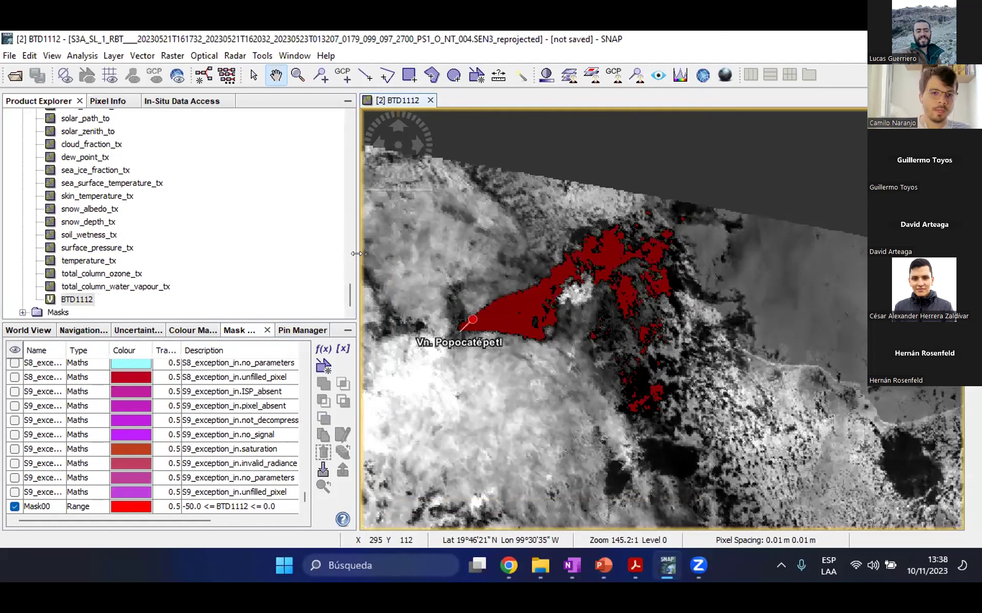
Select the reprojected S3A_SL_1_RBT product in the product list
scroll(352, 141, "up", 10)
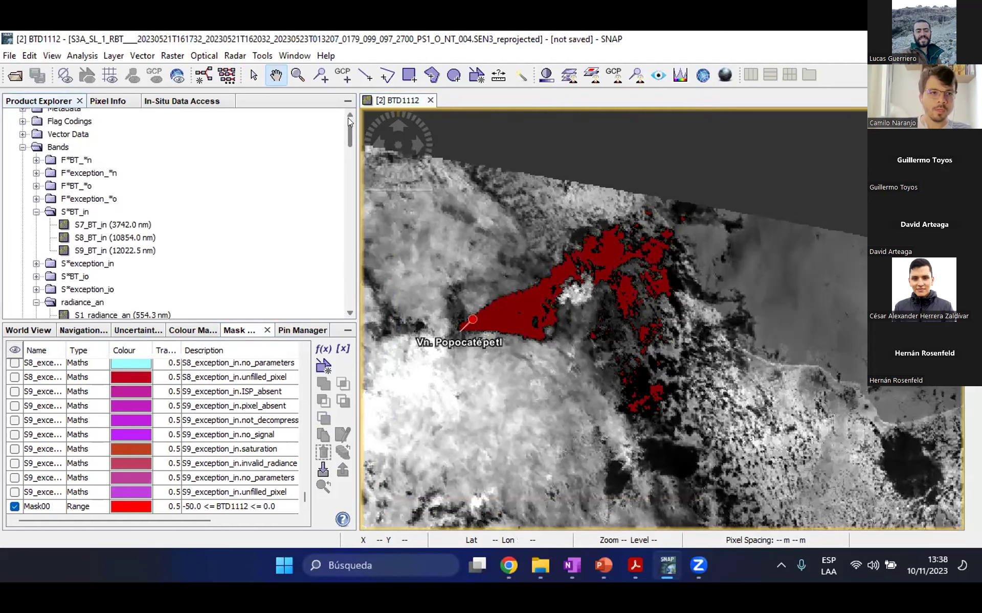
left_click(319, 127)
left_click_drag(528, 279, 595, 257)
right_click(198, 129)
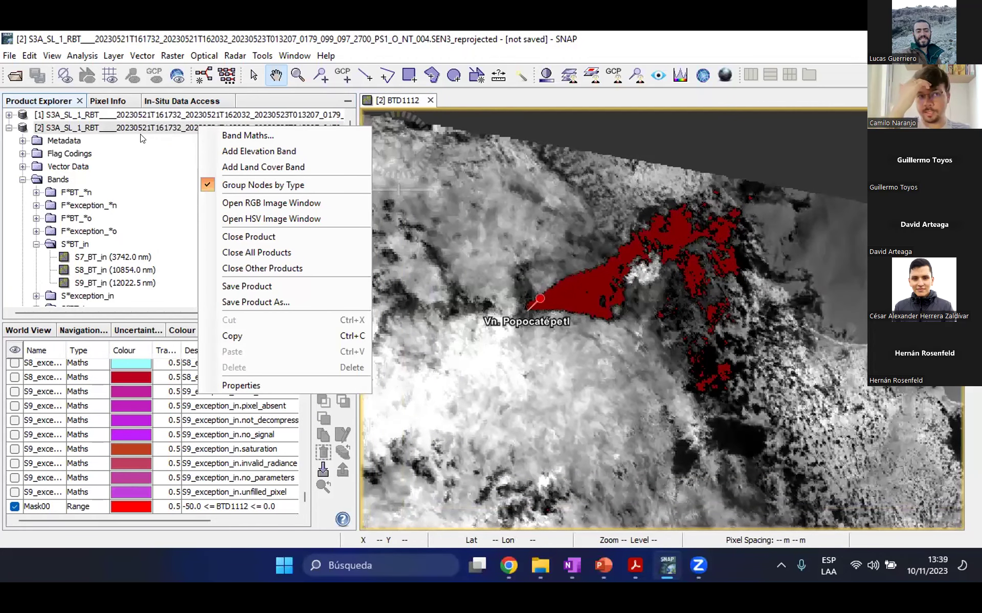
right_click(133, 124)
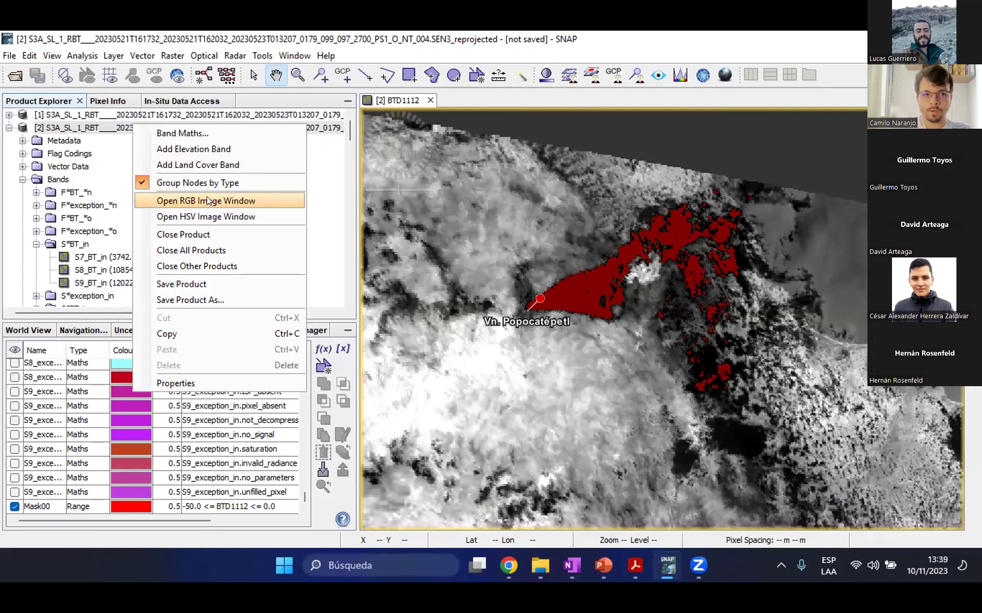
left_click(206, 199)
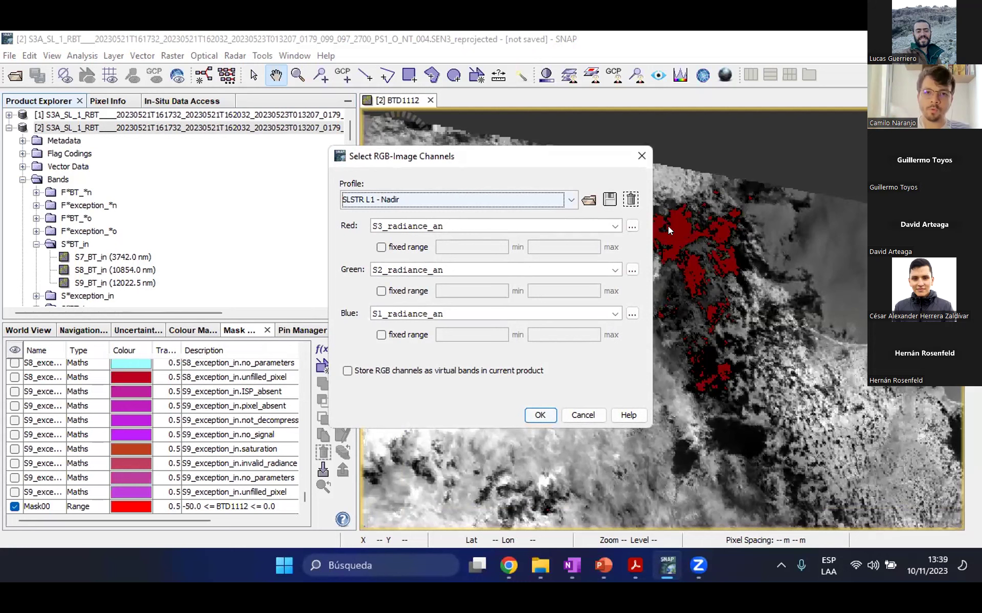
left_click(571, 200)
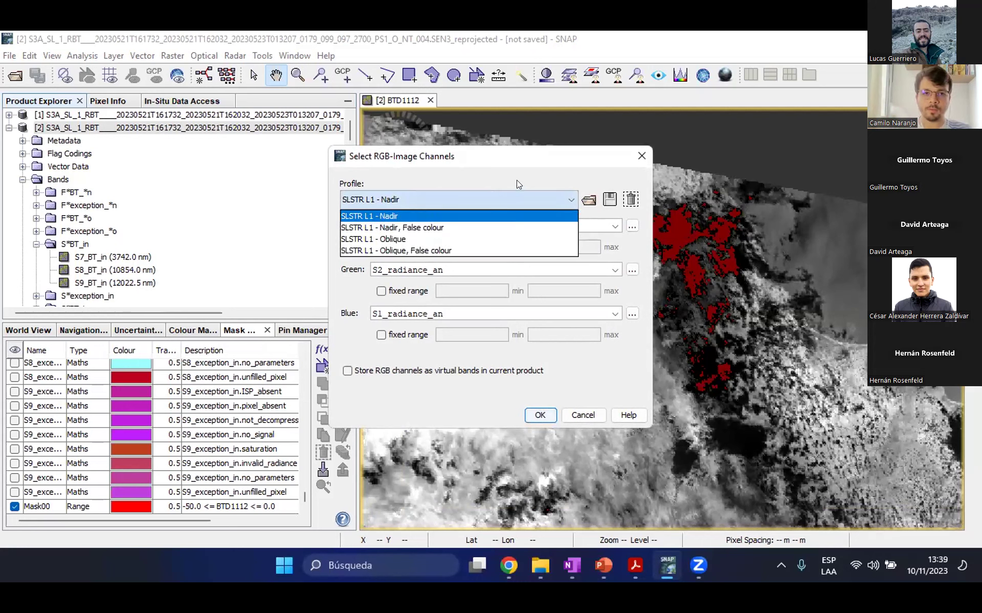
left_click(570, 198)
left_click(536, 203)
left_click(640, 156)
Open an RGB image of the reprojected product using the SLSTR L1 - Nadir, False colour profile
right_click(177, 127)
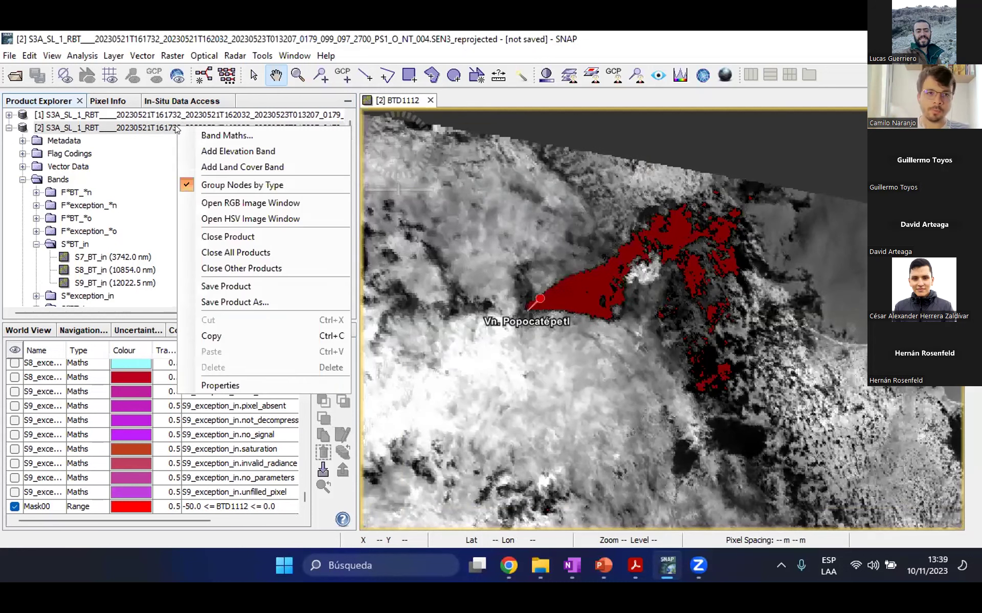
left_click(275, 196)
left_click(566, 195)
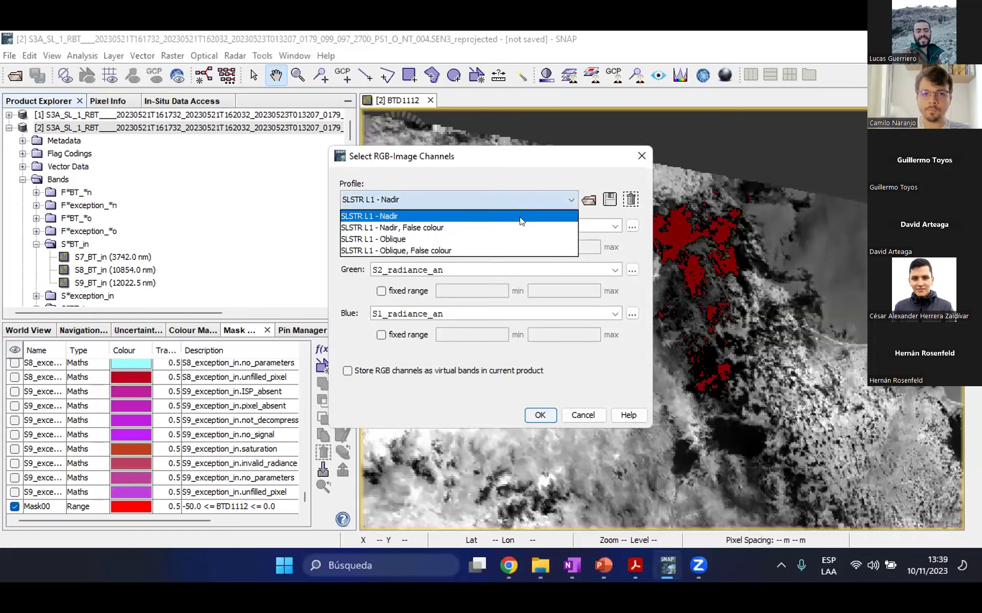
left_click(463, 228)
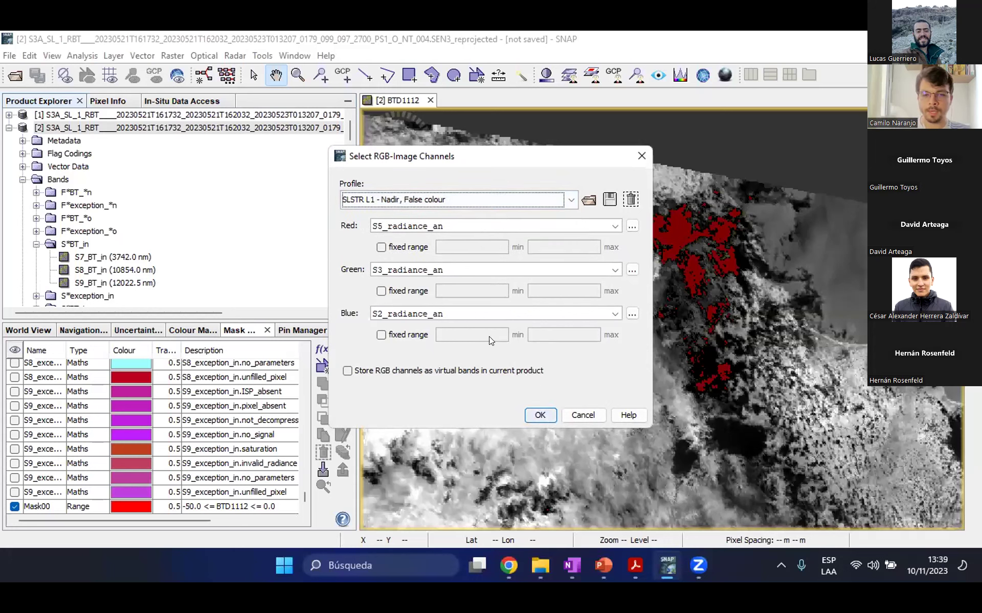
left_click(536, 415)
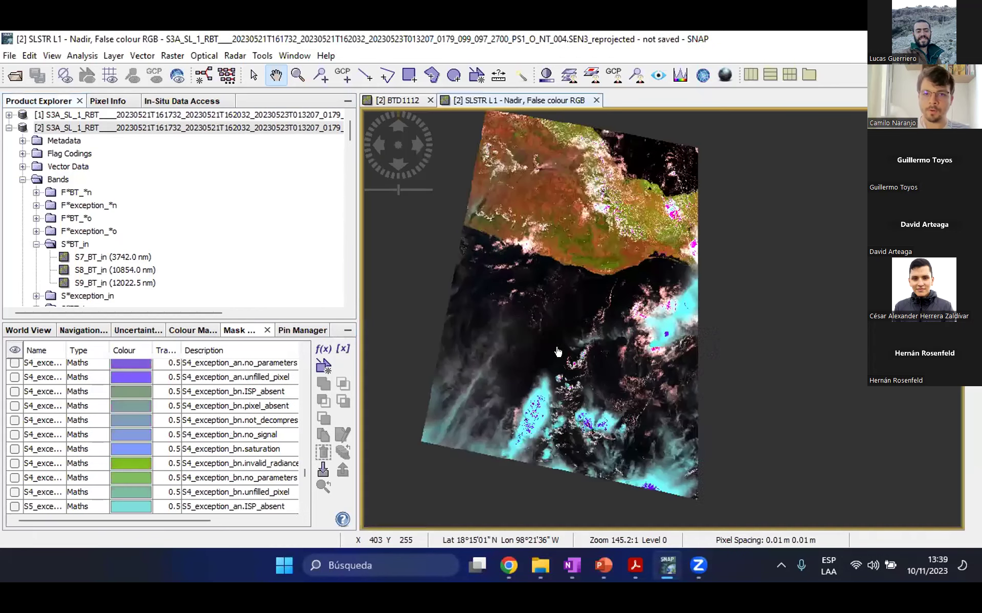
Show the Vn-Popocatepetl_Point layer on the false-colour RGB image and frame the area around the volcano
left_click_drag(554, 252, 567, 333)
left_click_drag(399, 189, 554, 282)
scroll(586, 280, "up", 4)
left_click(972, 148)
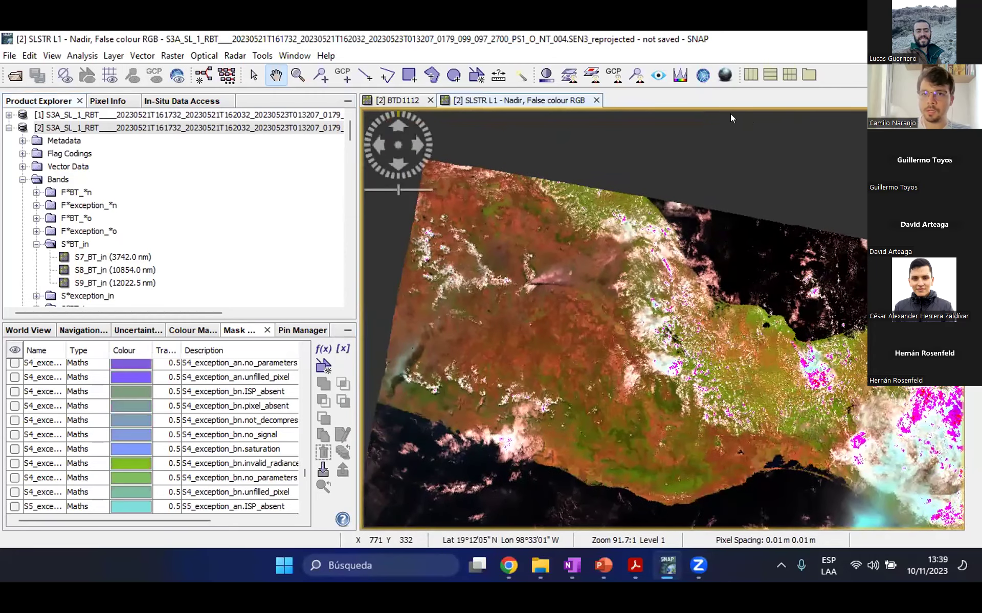
left_click(718, 117)
left_click(746, 152)
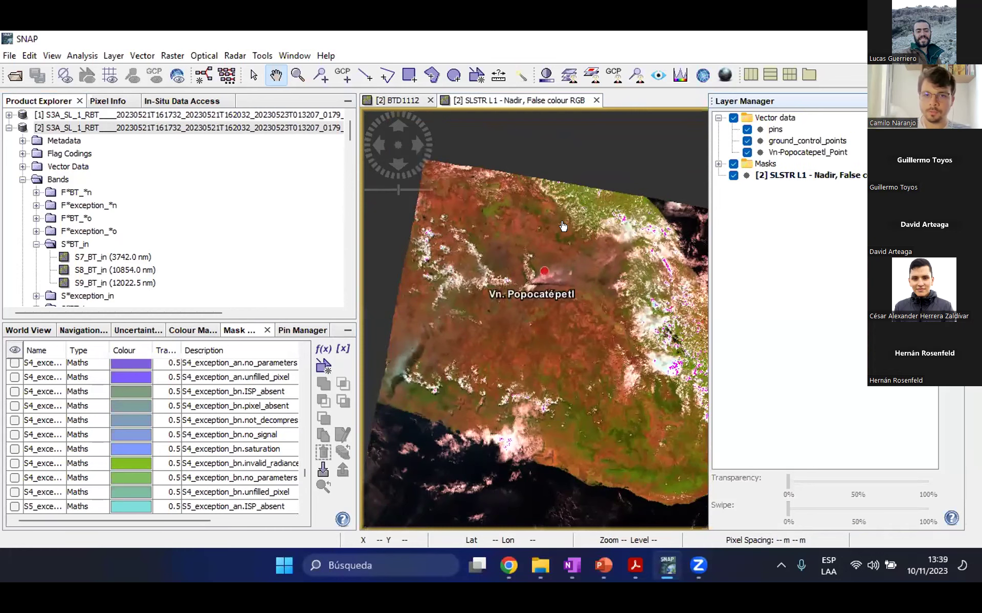
left_click_drag(475, 175, 435, 189)
scroll(435, 190, "up", 3)
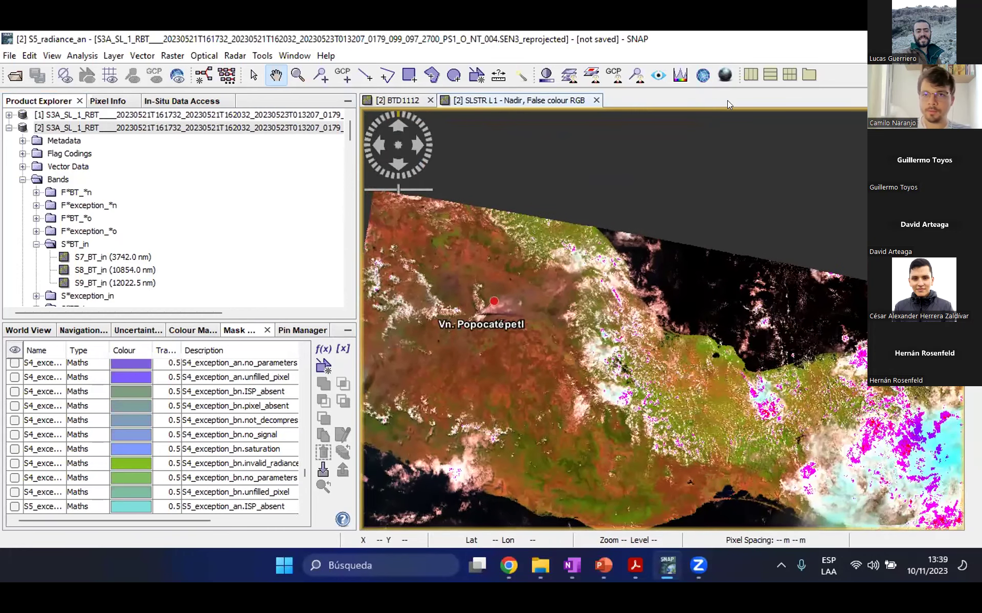
Tile the BTD1112 and false-colour RGB views side by side, with Popocatépetl and its plume in both
left_click(750, 74)
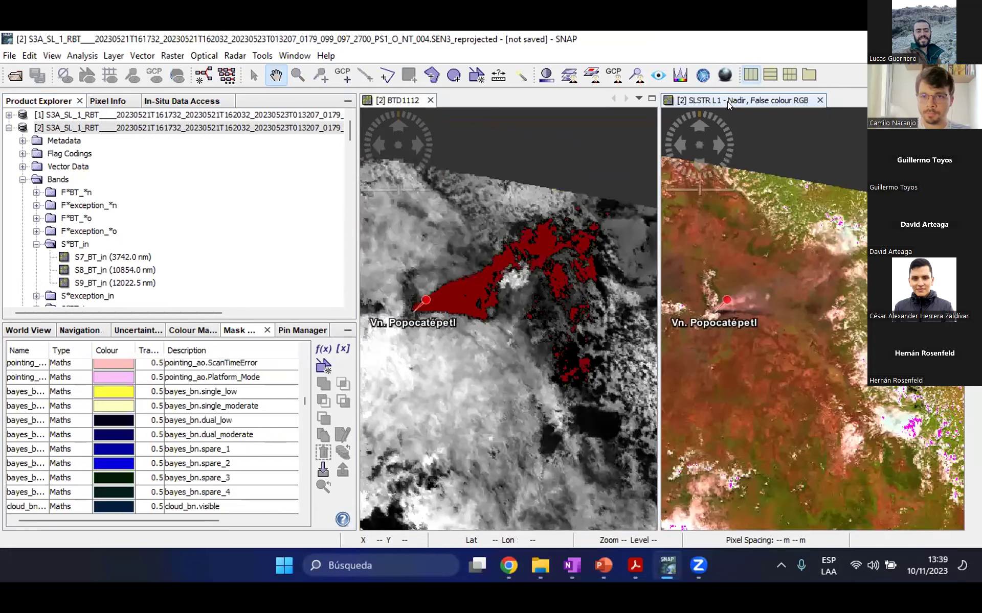
left_click_drag(568, 277, 509, 274)
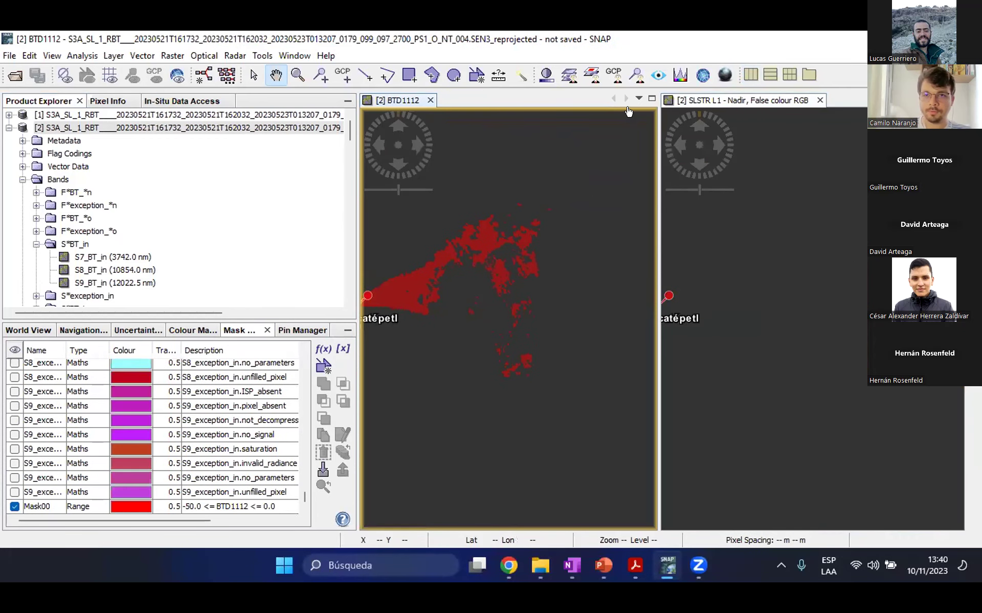
double_click(416, 102)
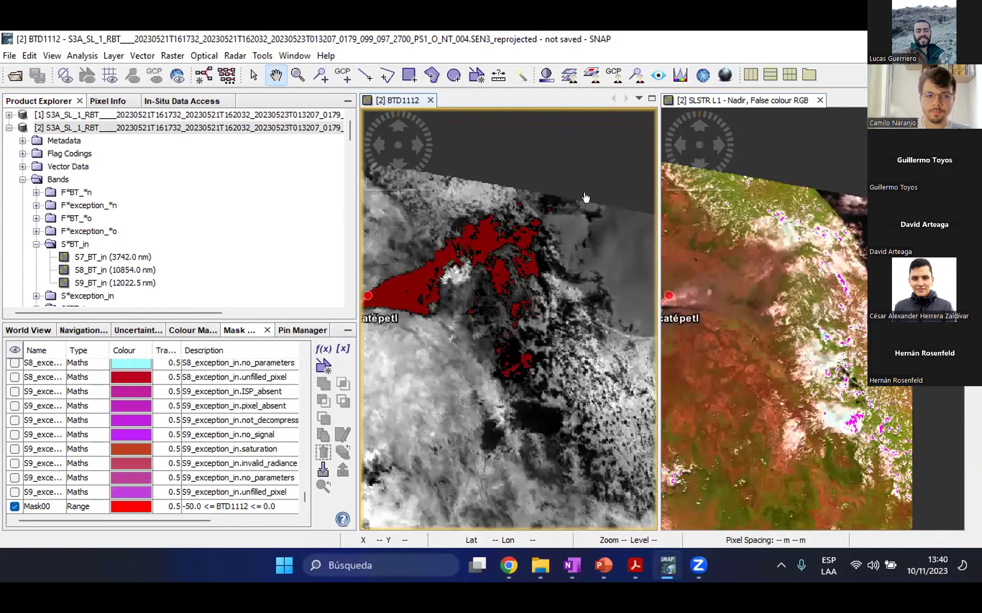
left_click(750, 75)
left_click_drag(580, 248, 668, 229)
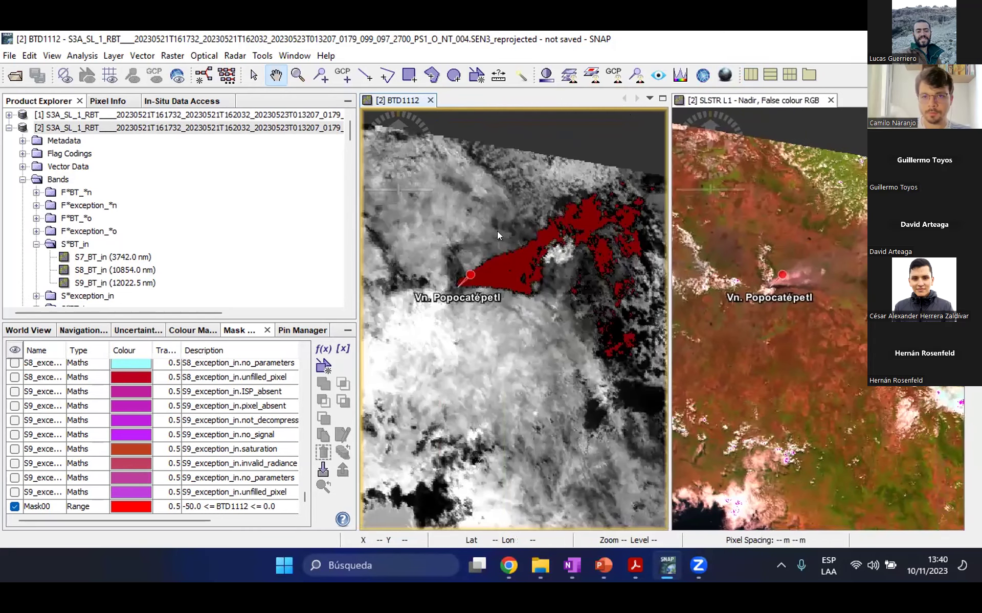
left_click_drag(480, 214, 489, 238)
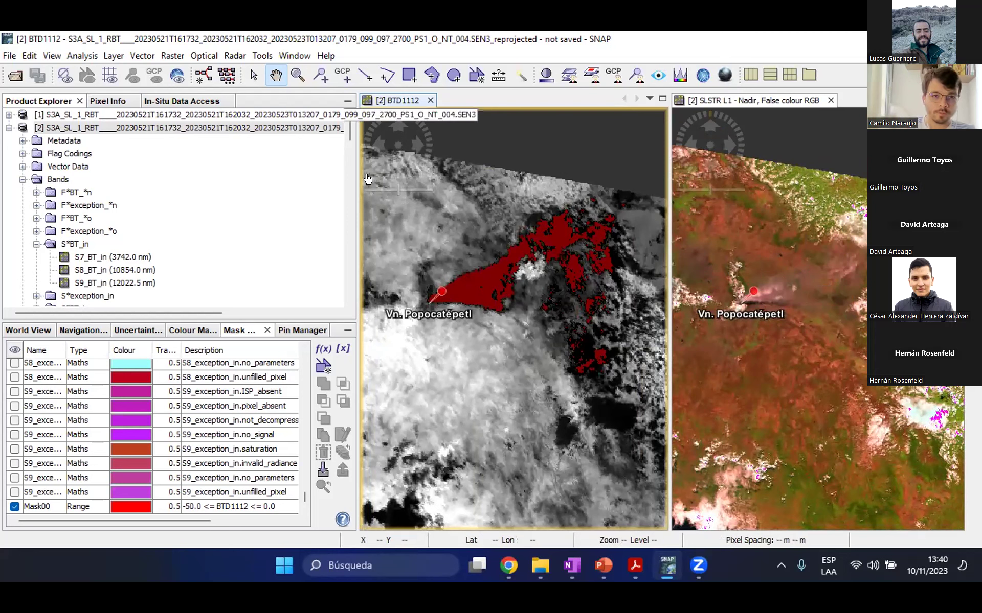
Select the BTD1112 band of the reprojected product and compute its statistics over the whole image
left_click_drag(349, 128, 354, 125)
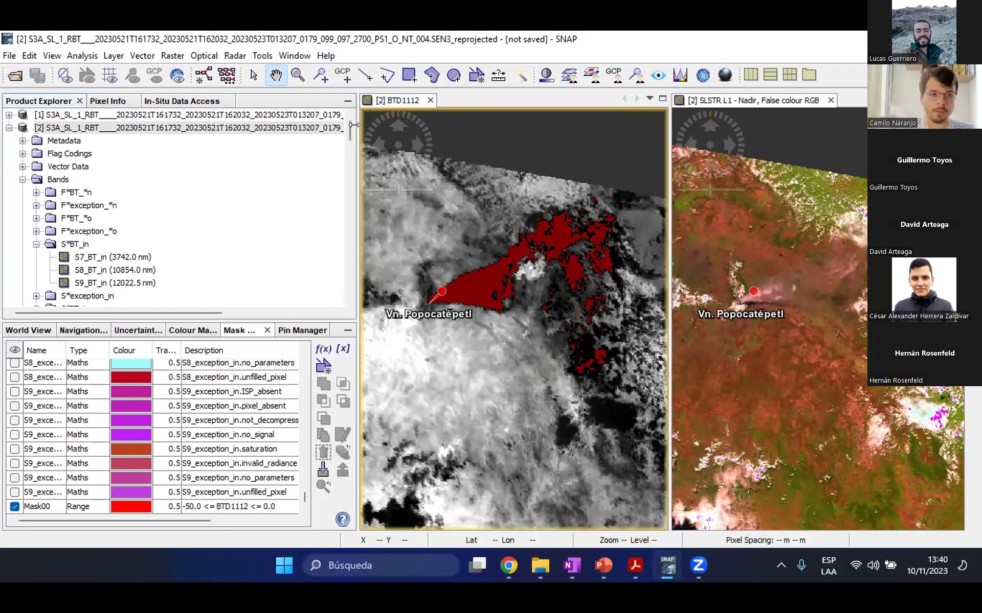
scroll(349, 149, "down", 20)
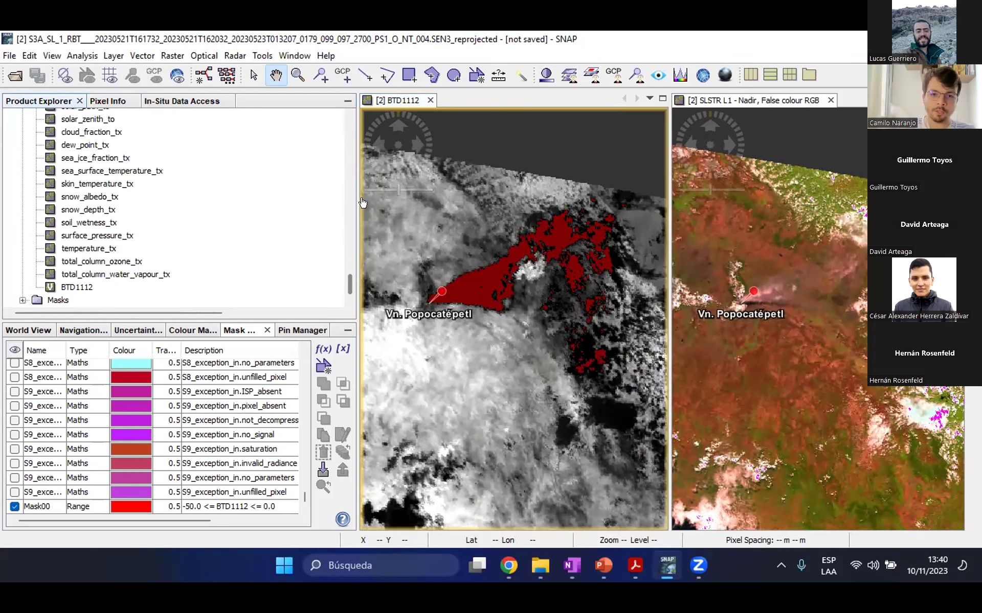
left_click(75, 300)
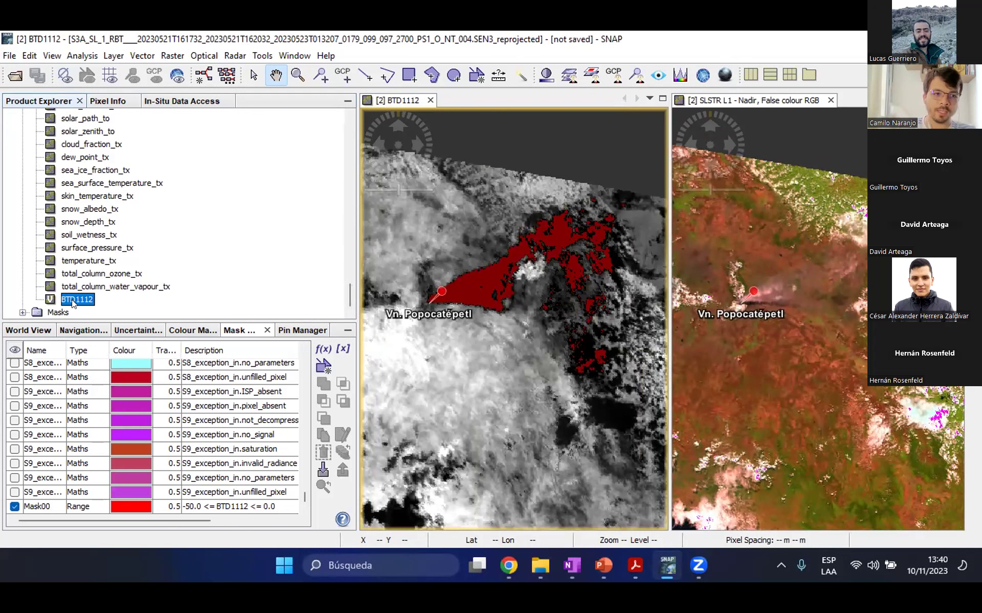
left_click(77, 57)
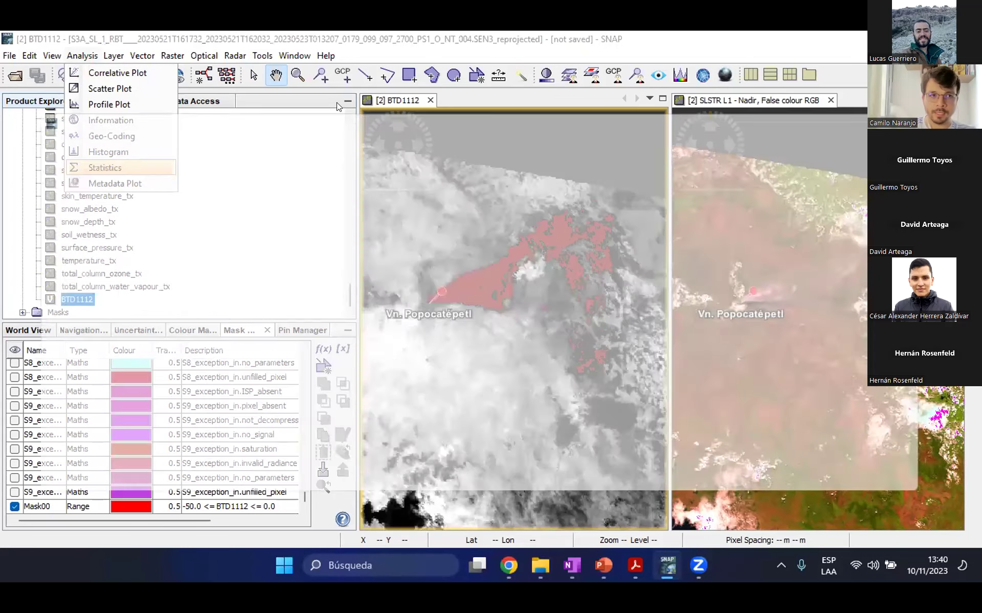
key("Return")
left_click_drag(648, 159, 792, 158)
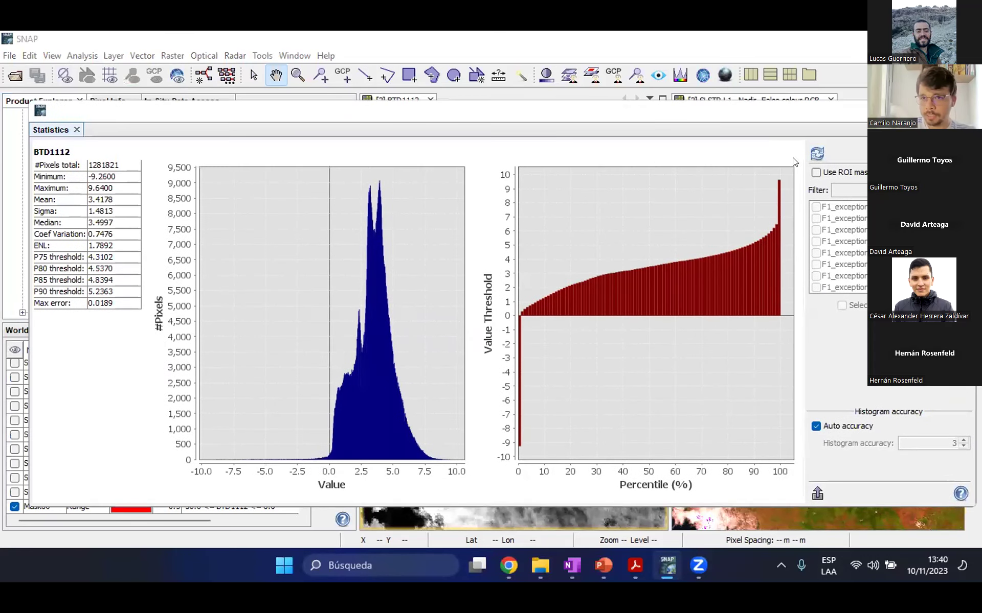
Recompute the BTD1112 statistics with Mask00 as the ROI mask, review them and close the statistics window
left_click(815, 172)
scroll(813, 286, "down", 10)
left_click(815, 288)
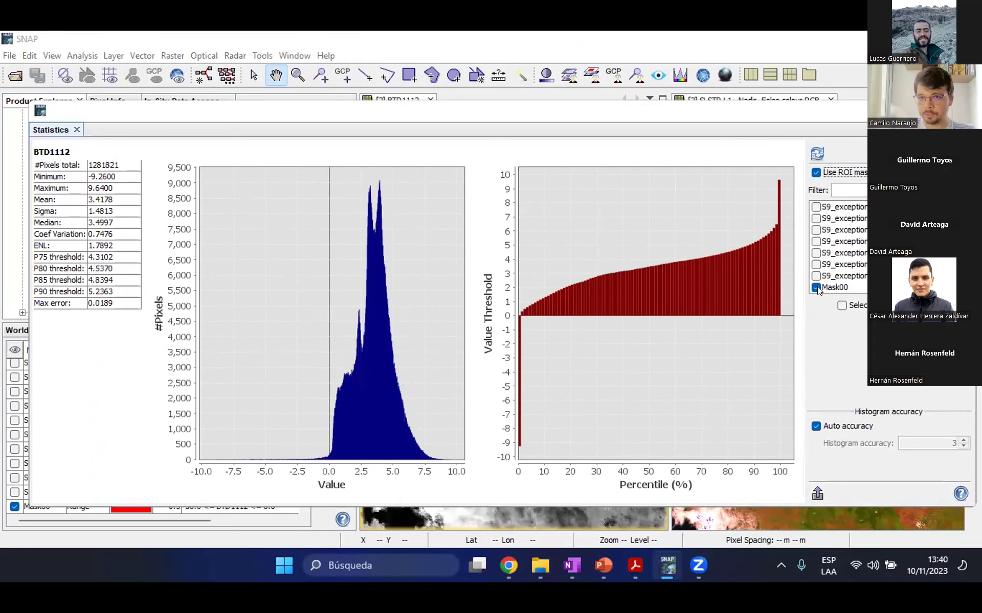
left_click(816, 154)
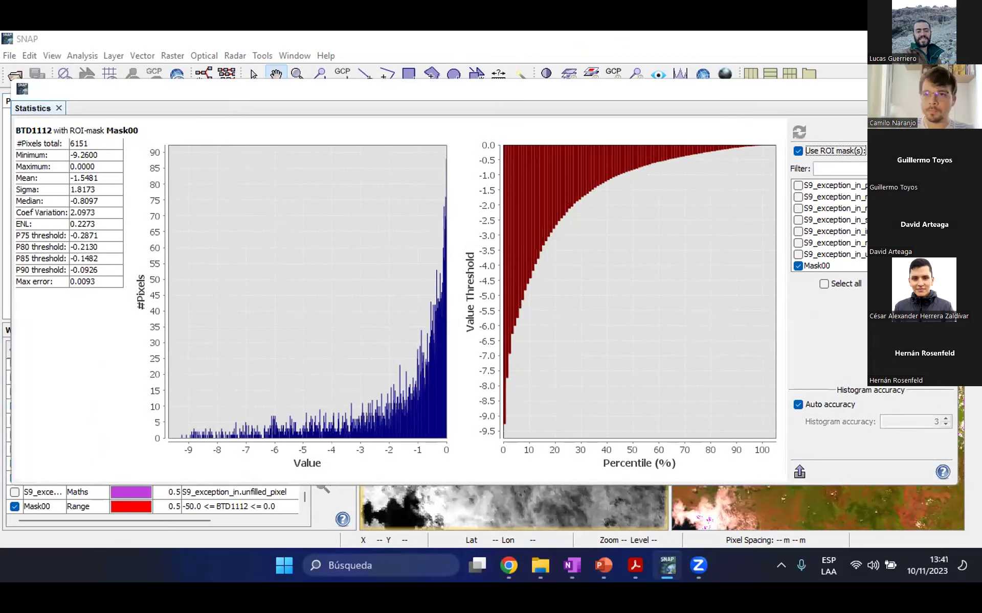
key("alt+F4")
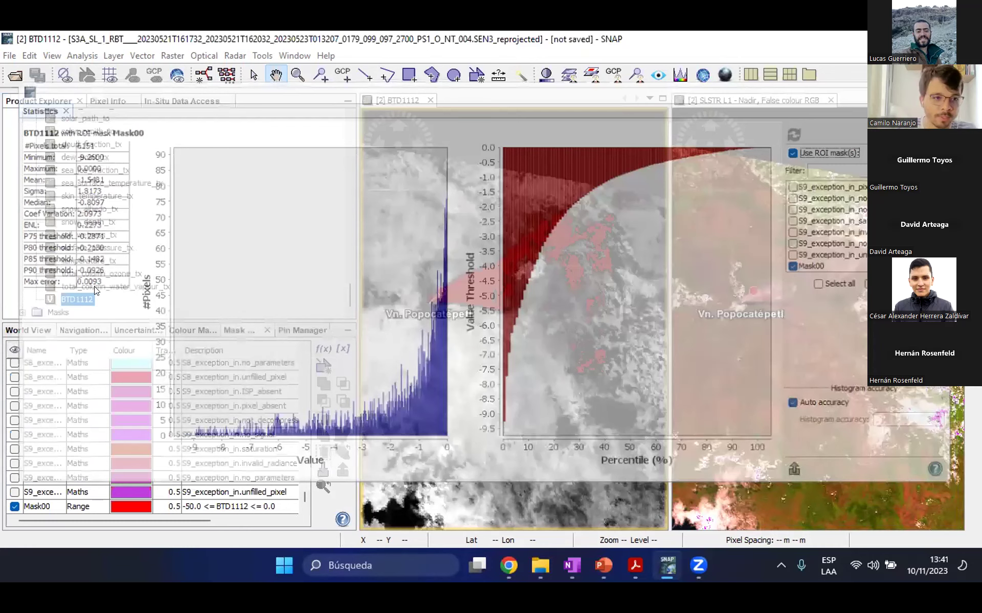
Compute the statistics of the S8_BT_in band within ROI mask Mask00, review them and close the statistics window
scroll(140, 173, "up", 15)
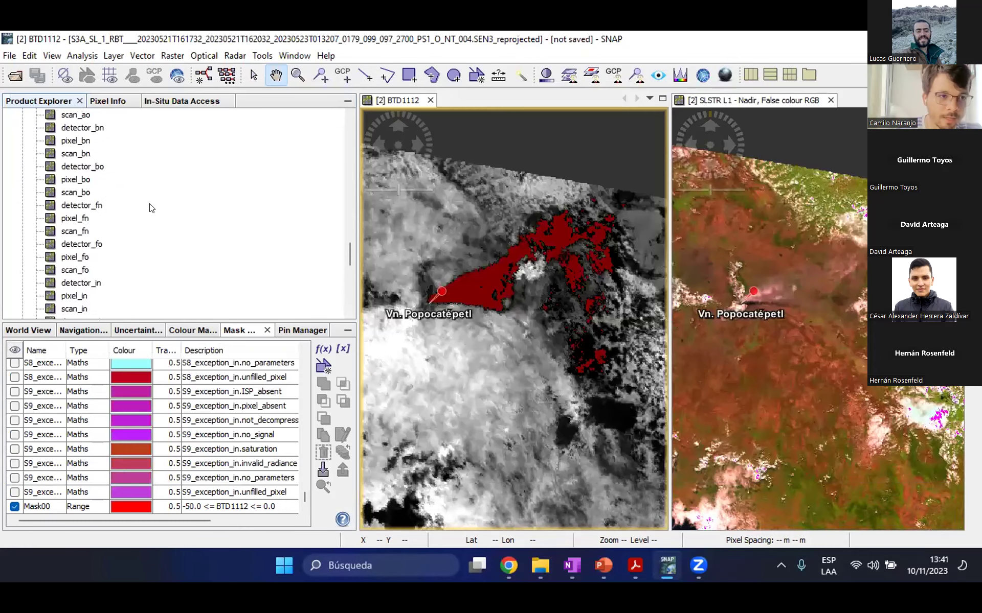
scroll(209, 202, "up", 12)
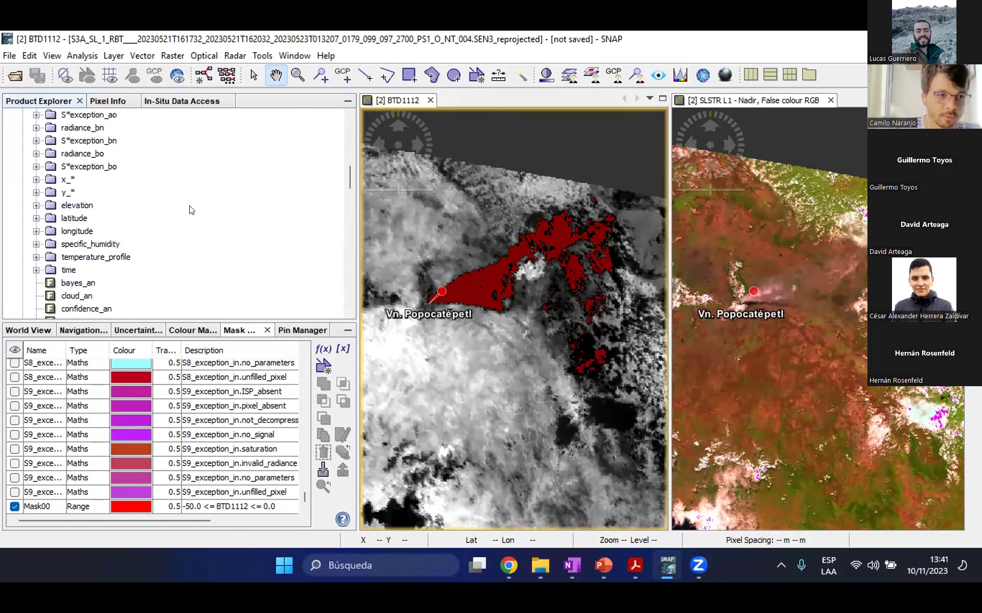
scroll(139, 192, "up", 5)
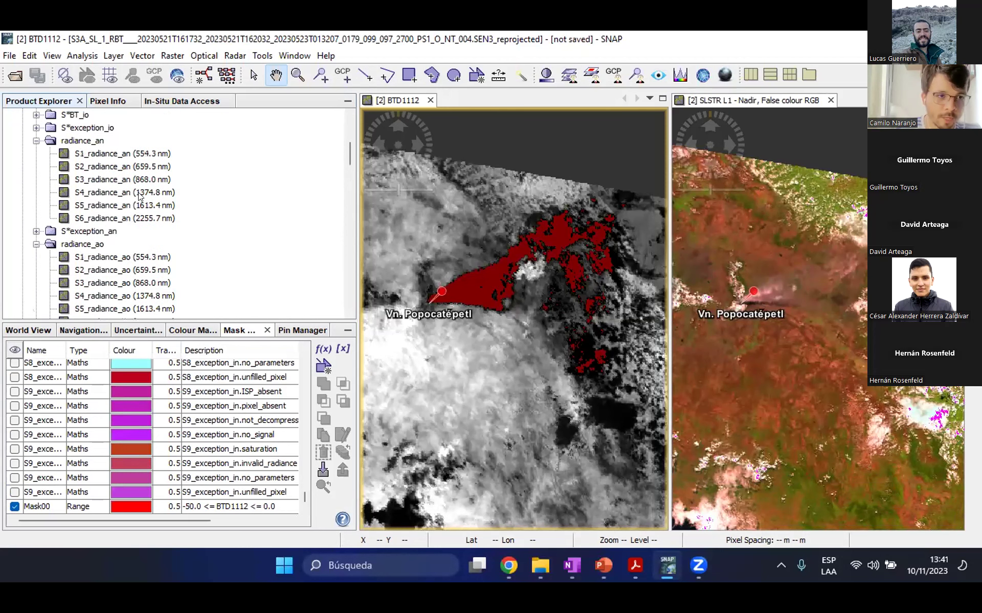
left_click(110, 206)
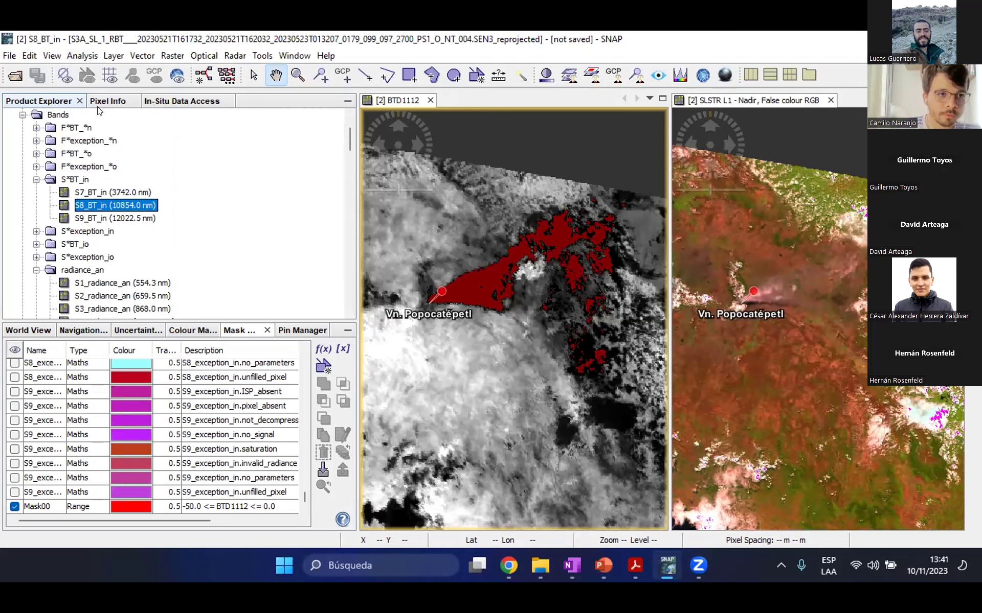
left_click(84, 57)
left_click(99, 167)
left_click(800, 132)
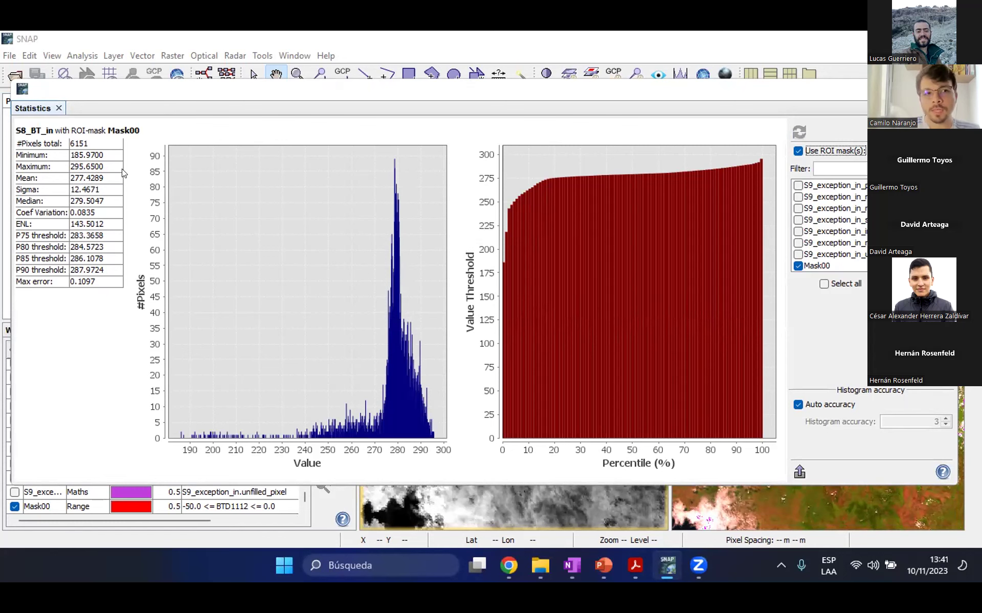
left_click_drag(277, 92, 280, 110)
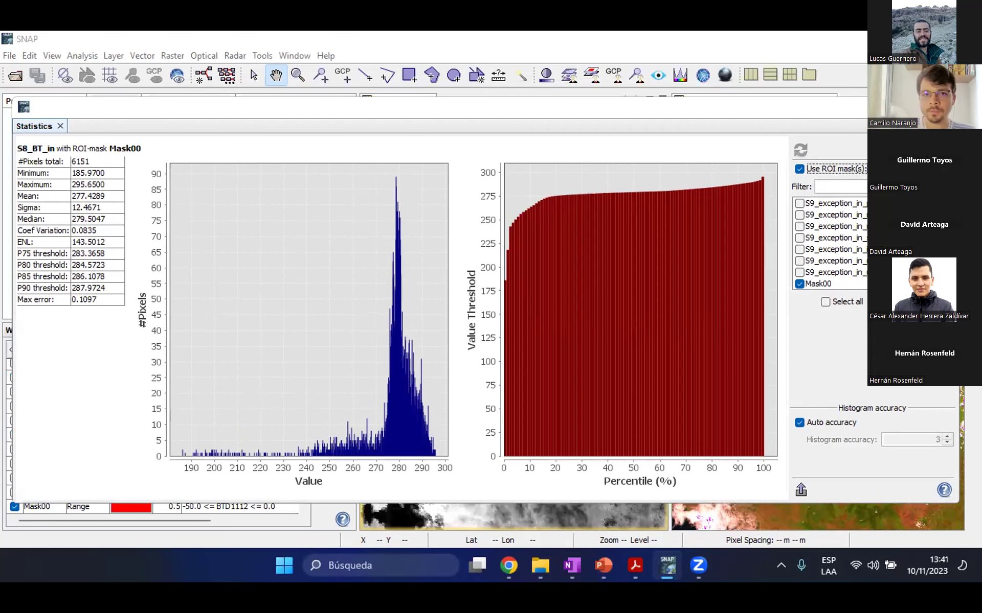
left_click(944, 106)
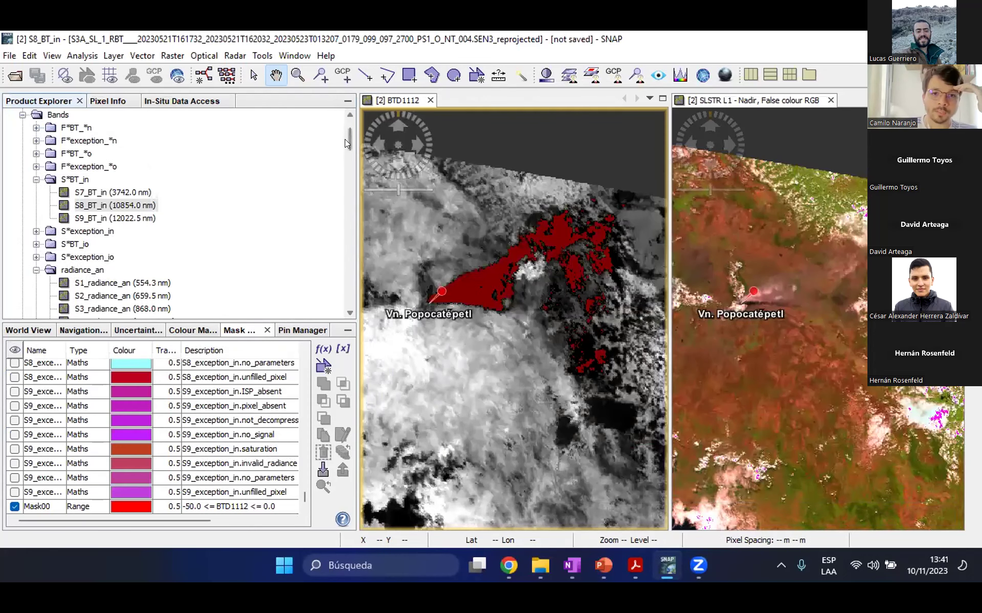
Toggle Mask00 off and back on to check the masked plume area on the BTD1112 image
left_click_drag(349, 139, 349, 118)
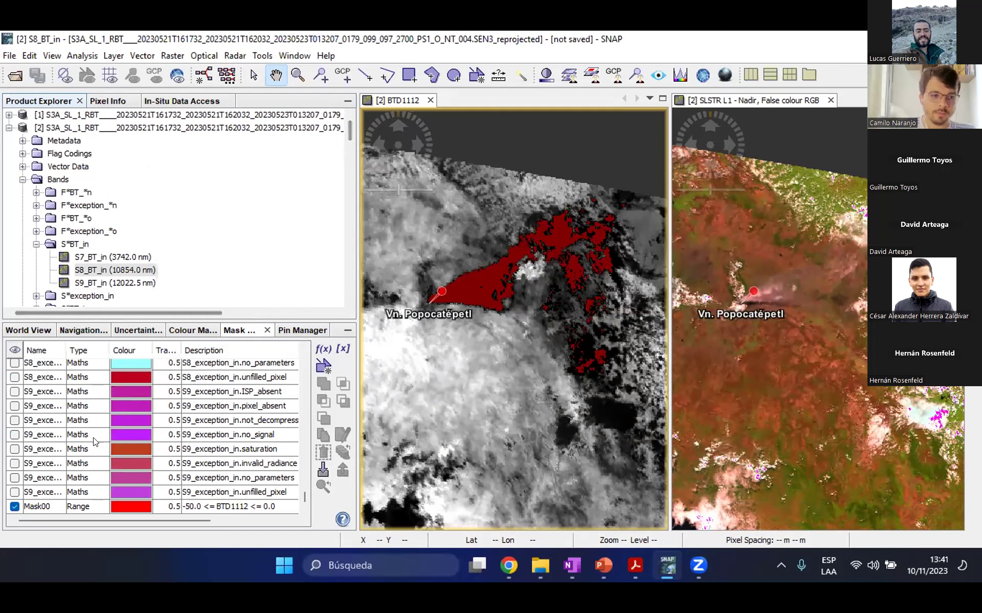
left_click(14, 506)
left_click(15, 506)
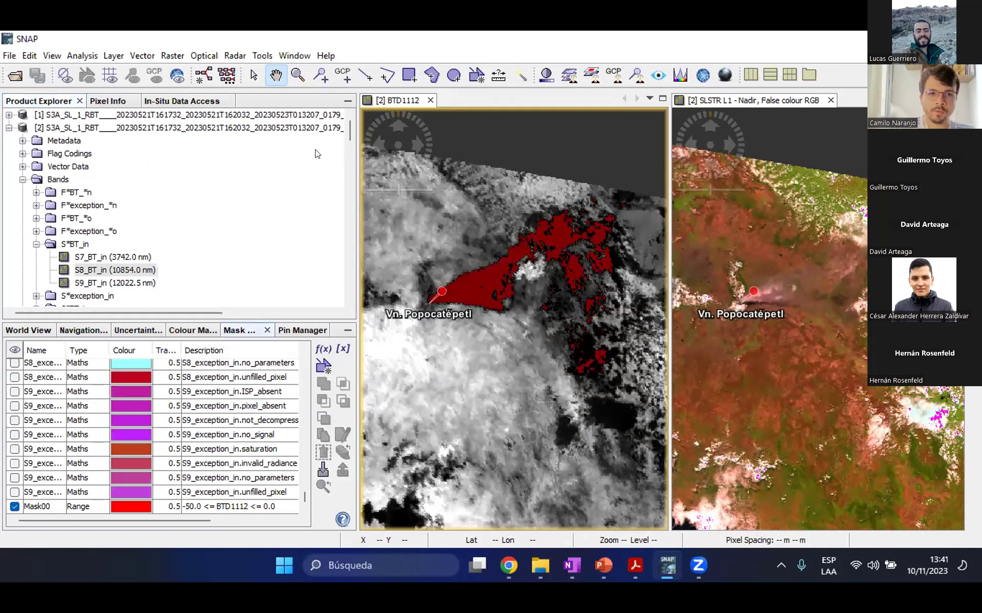
Start a new Band Maths band in the reprojected product and name it Mask_00
right_click(255, 131)
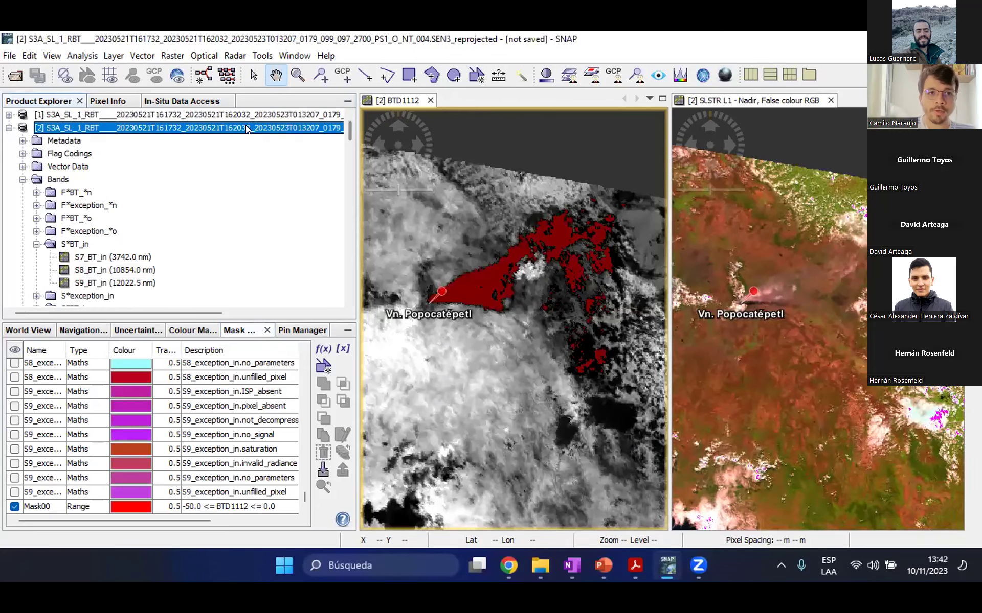
left_click(333, 136)
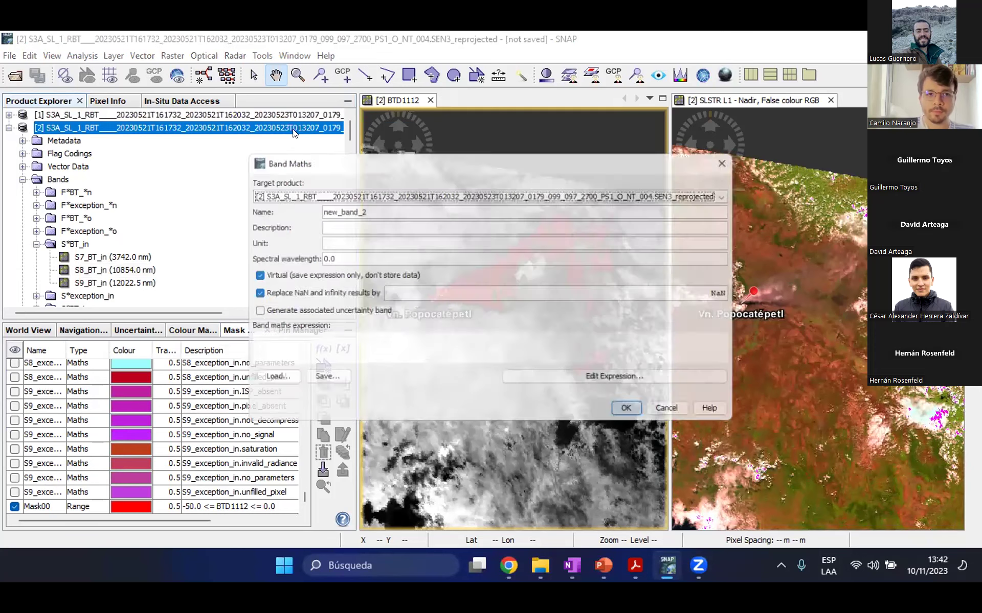
type("Mask_")
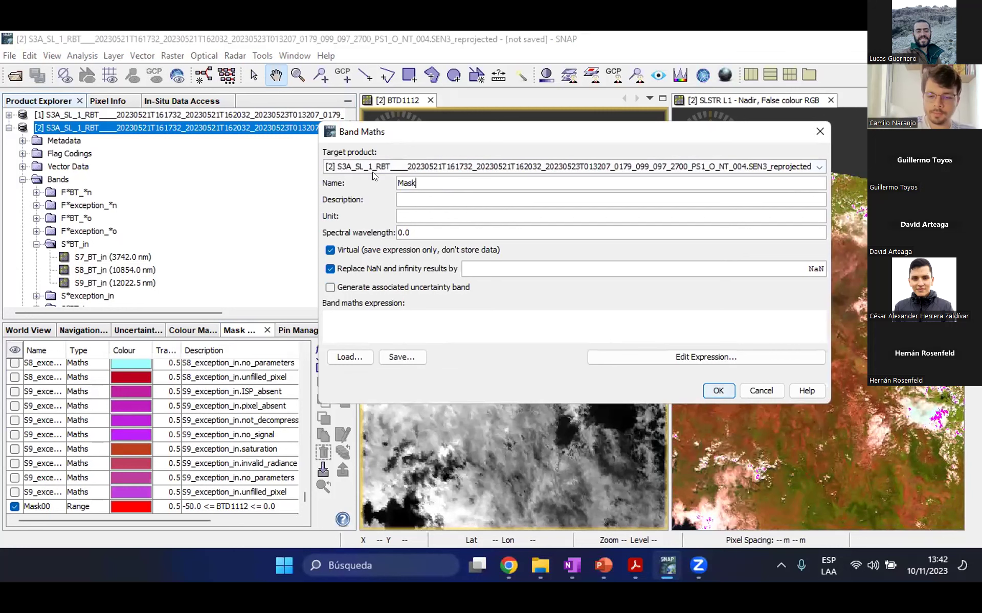
type("00")
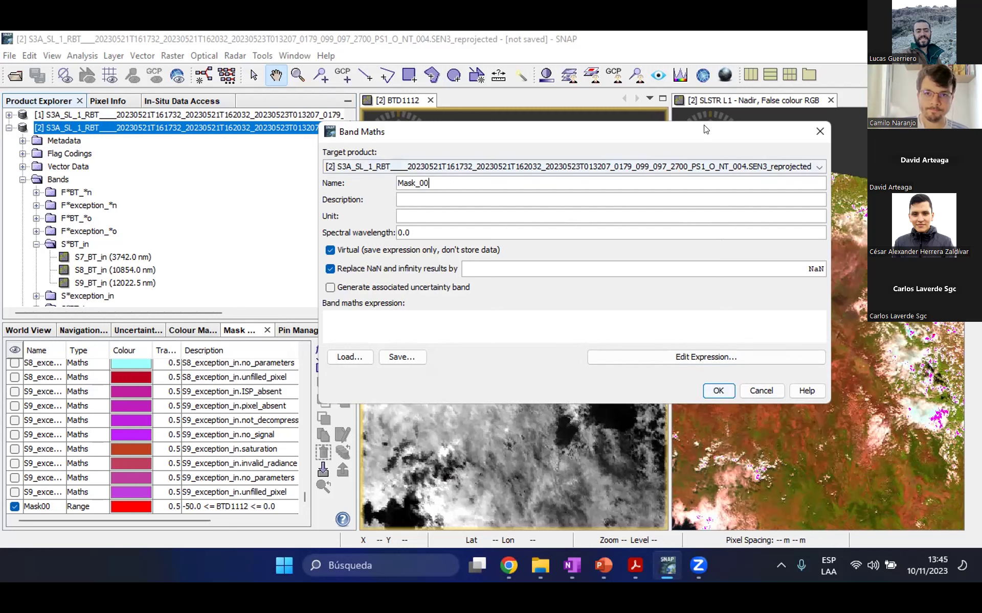
Define the Mask_00 band with the expression BTD1112<0.0, hiding masks from the data sources, and create it
left_click_drag(697, 131, 662, 98)
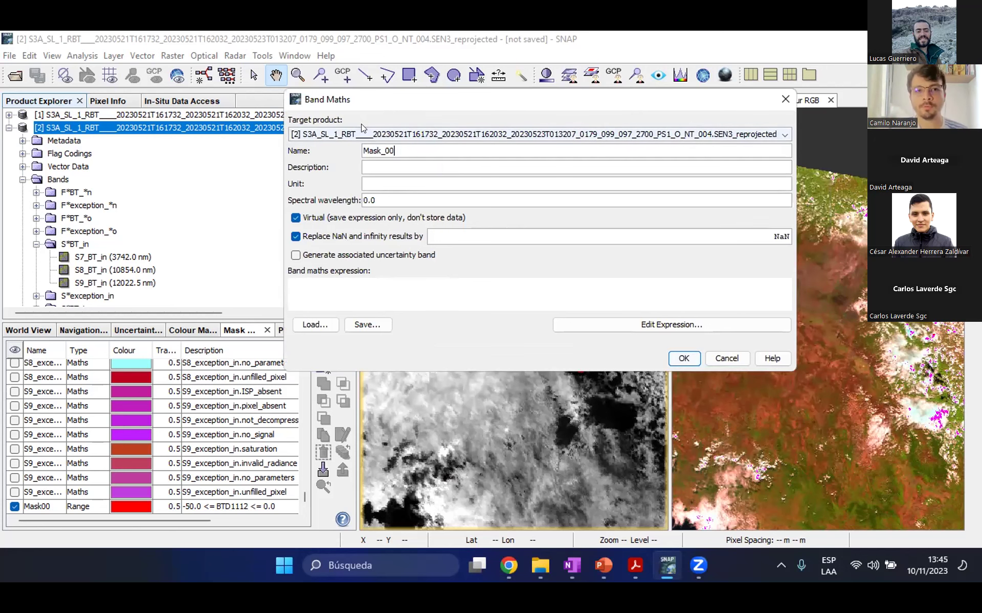
left_click(634, 325)
left_click_drag(543, 113, 532, 91)
left_click_drag(473, 134, 482, 233)
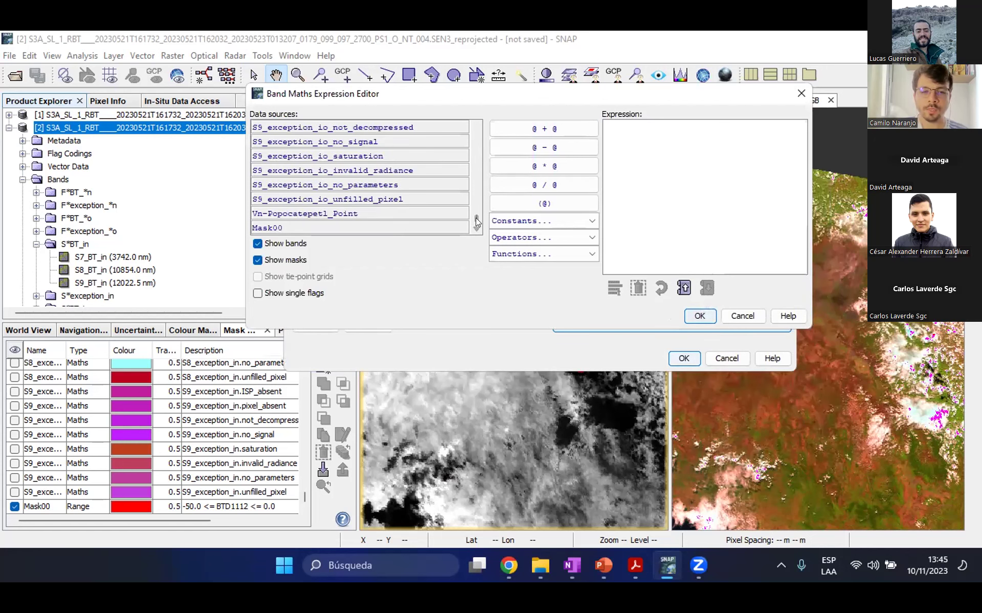
scroll(474, 217, "up", 5)
left_click(258, 260)
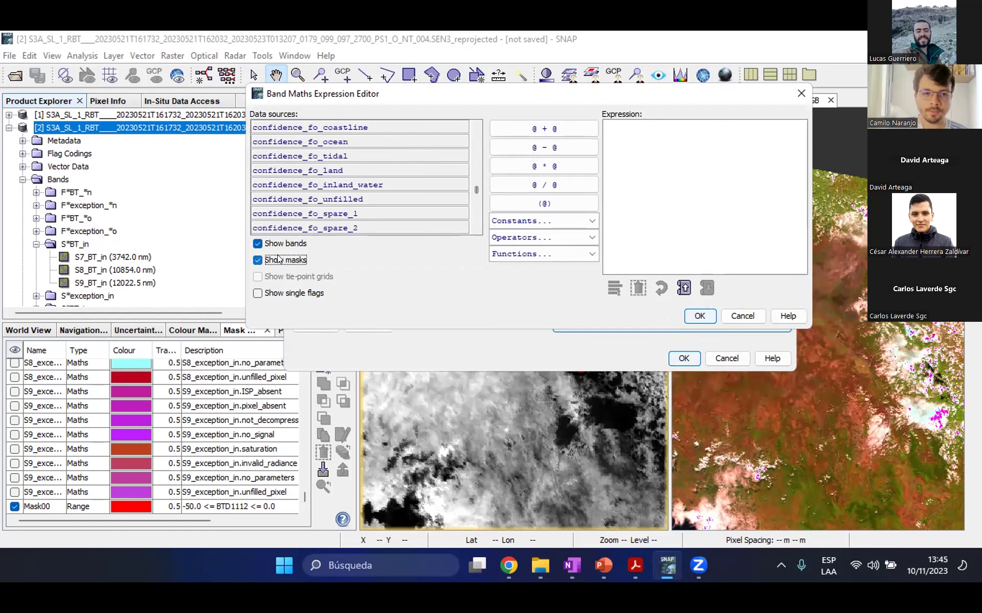
left_click(386, 226)
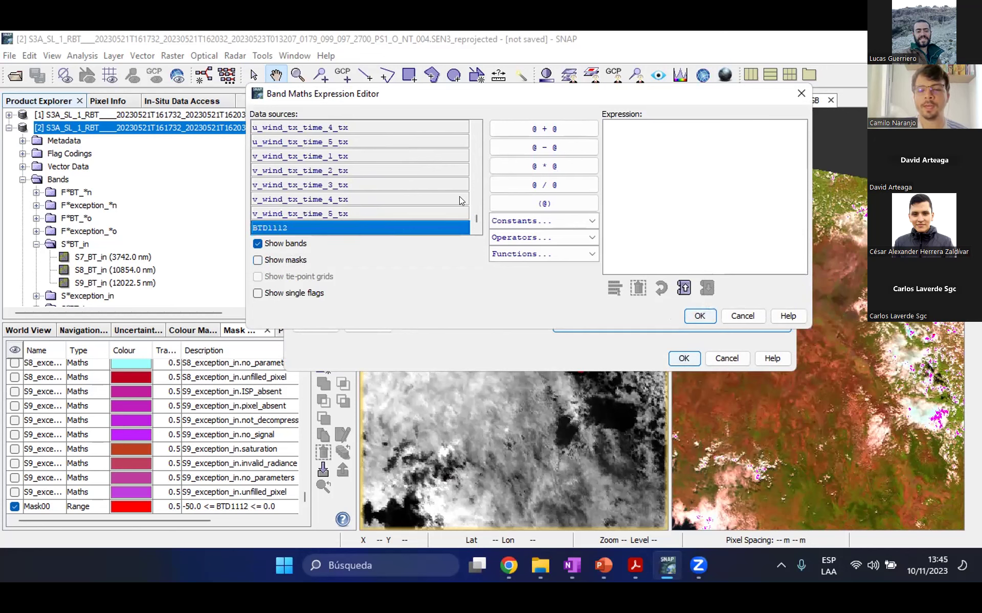
left_click(640, 123)
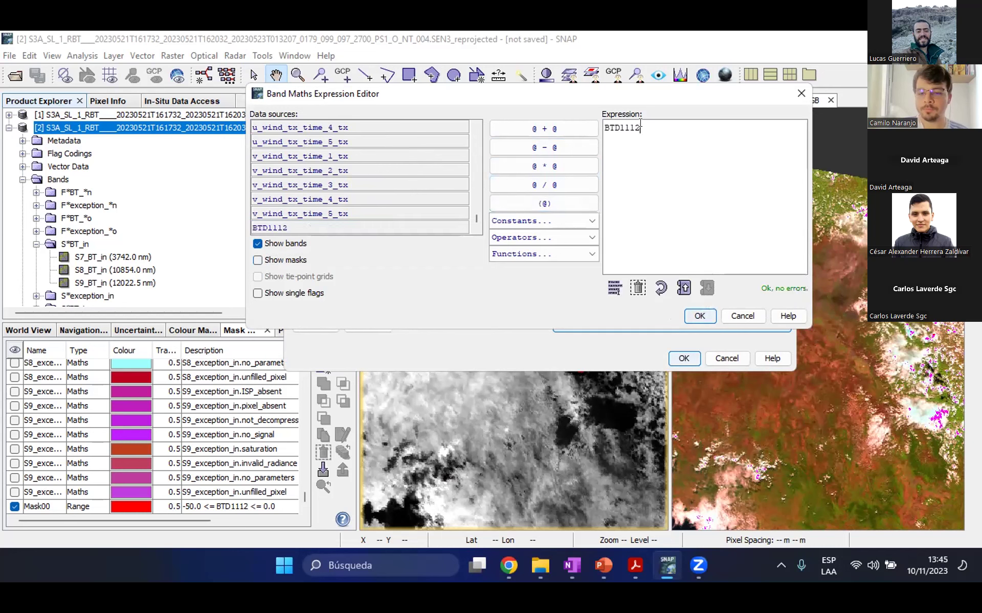
type("<0.0")
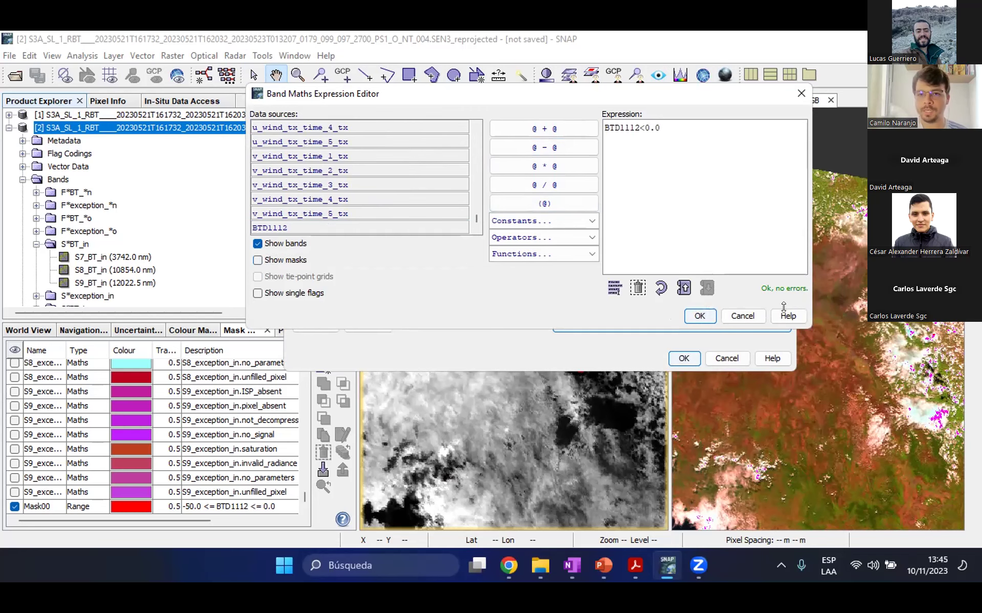
left_click(700, 318)
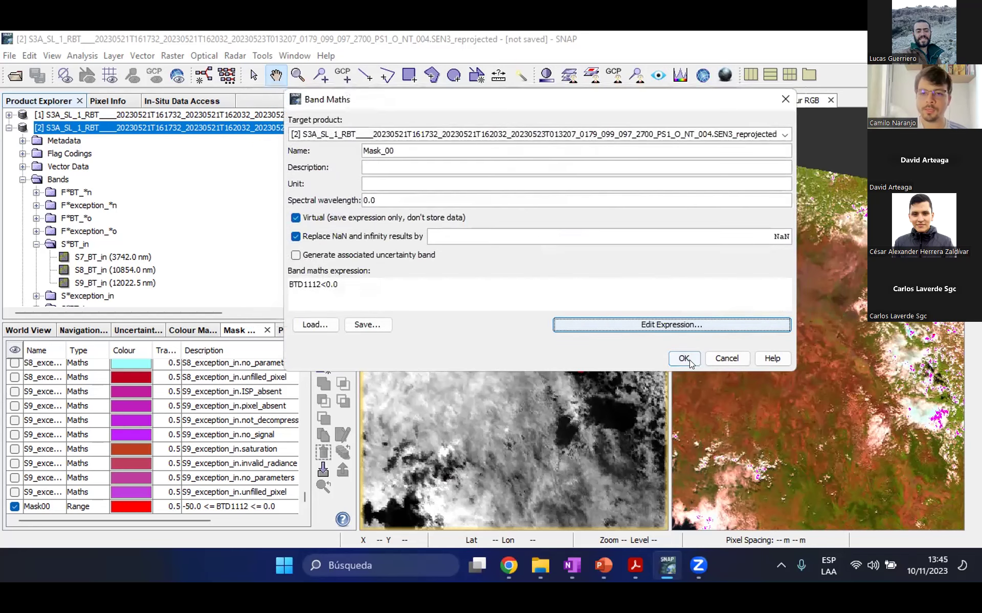
left_click(689, 360)
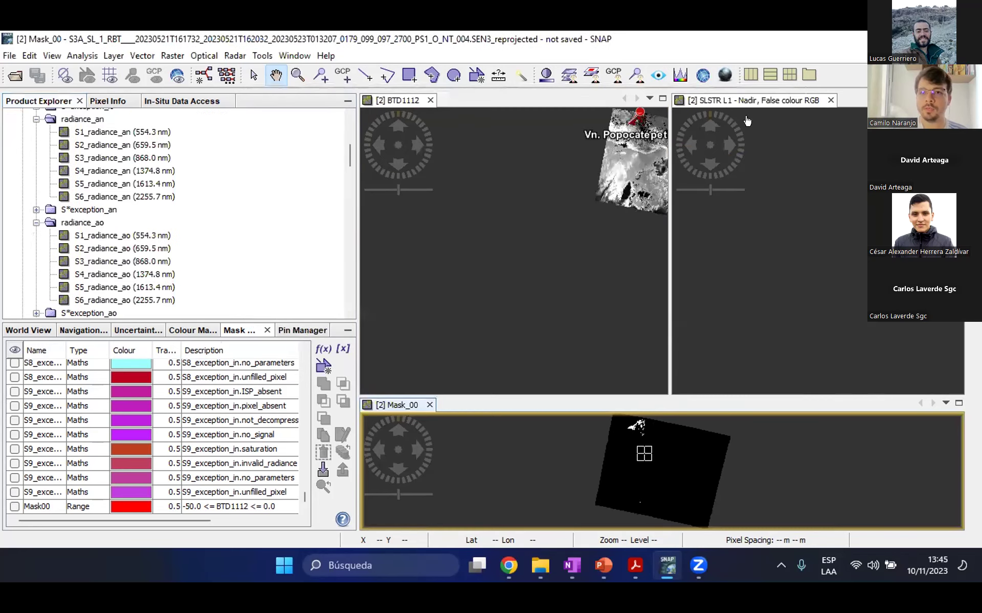
Tile the BTD1112, Mask_00 and false-colour views side by side and compare the ash plume near Popocatépetl in them
left_click(751, 77)
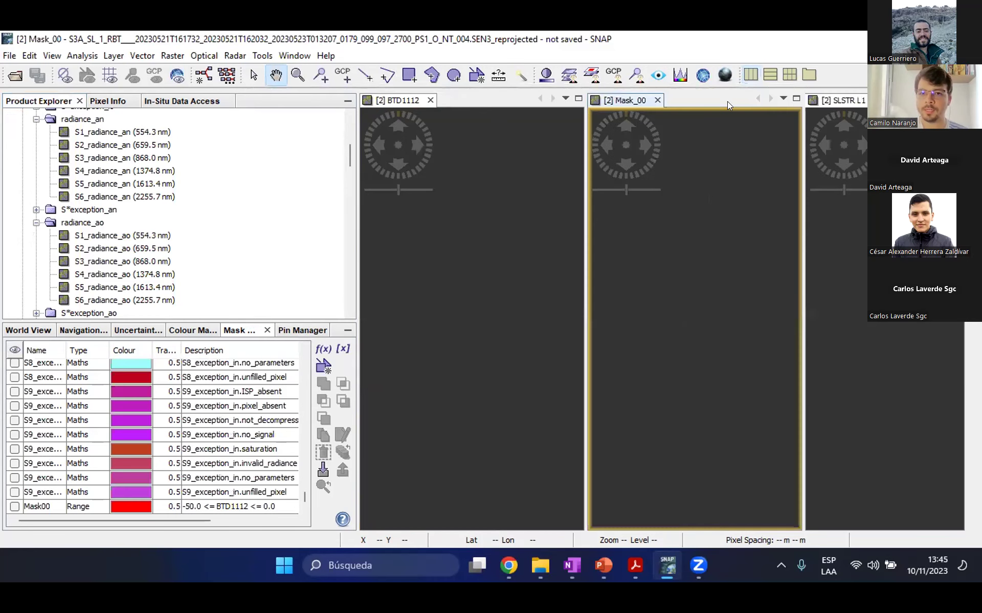
left_click(418, 283)
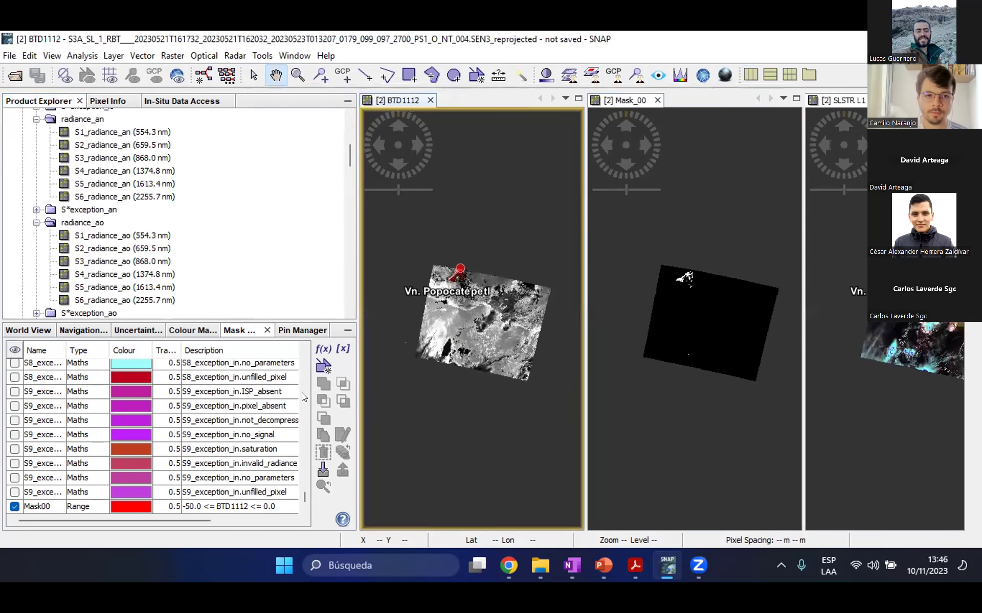
left_click(82, 331)
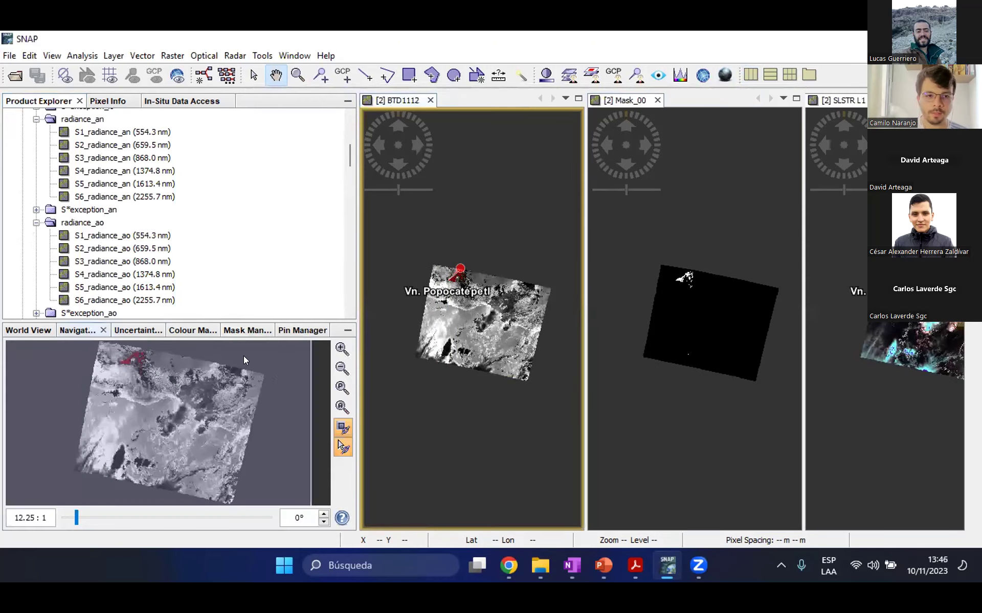
left_click(342, 409)
left_click_drag(463, 316, 466, 359)
mouse_move(399, 189)
left_mouse_down()
mouse_move(452, 201)
mouse_move(539, 184)
mouse_move(444, 254)
mouse_move(385, 198)
left_mouse_up()
left_click_drag(436, 246, 493, 291)
left_click_drag(398, 190, 539, 216)
mouse_move(398, 187)
left_mouse_down()
mouse_move(423, 193)
mouse_move(399, 193)
left_mouse_up()
left_click_drag(391, 292, 391, 269)
Switch to the workshop PDF in Acrobat, read the Band Math mask and MODIS processing instructions, and return to SNAP
left_click(635, 566)
scroll(806, 326, "down", 5)
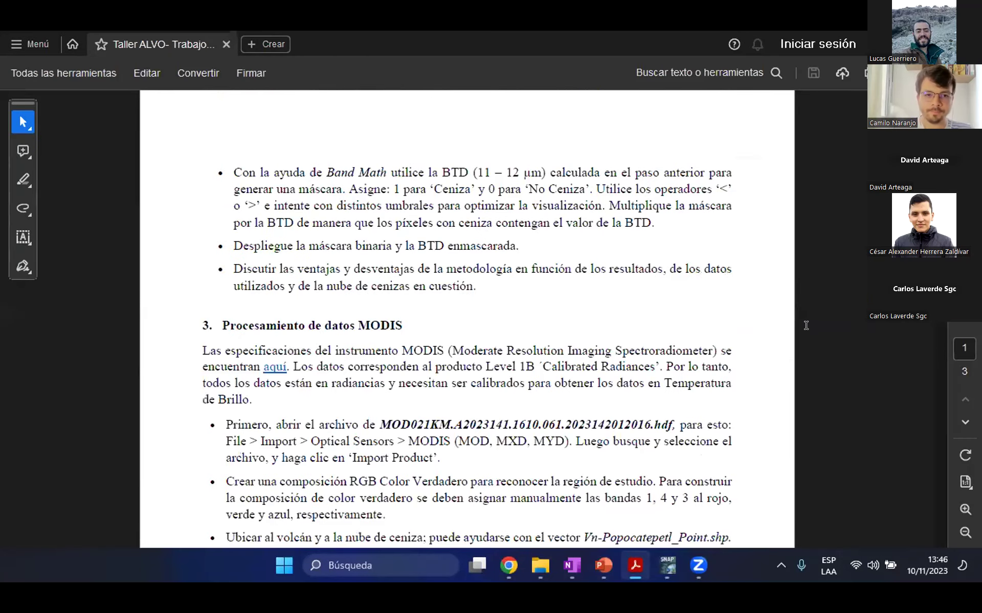
scroll(535, 337, "up", 1)
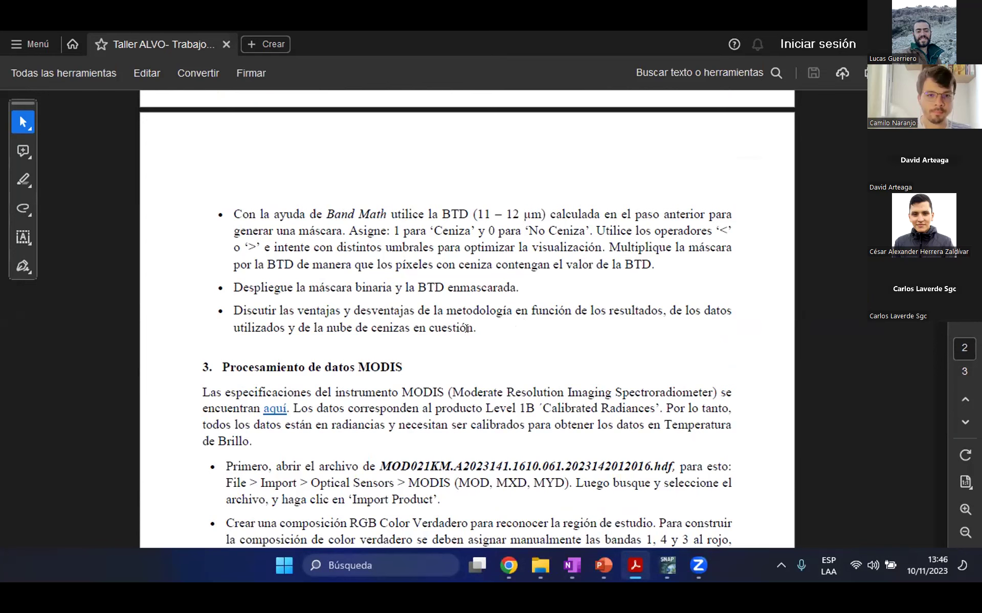
left_click_drag(485, 326, 249, 284)
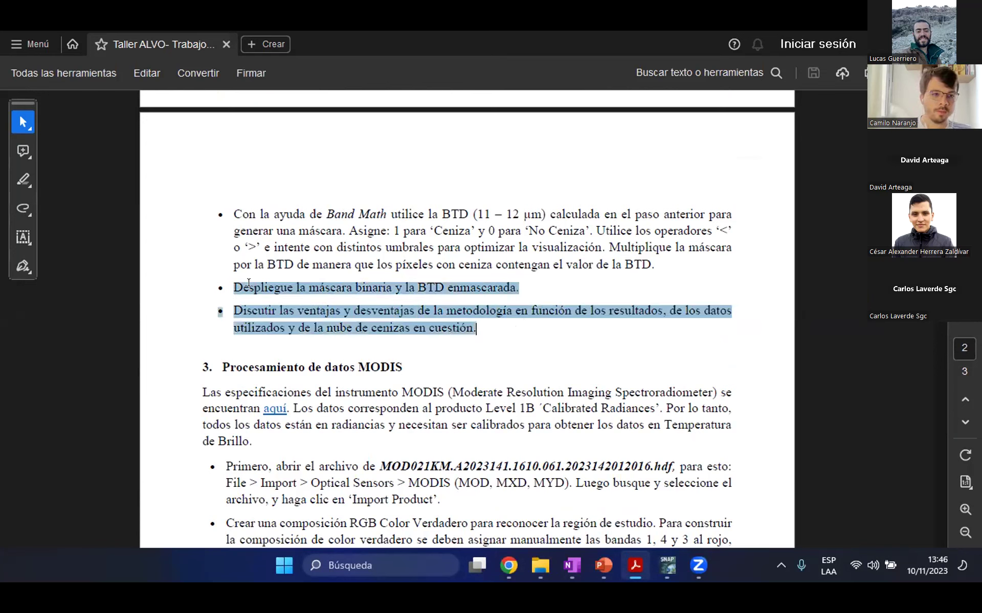
left_click(315, 308)
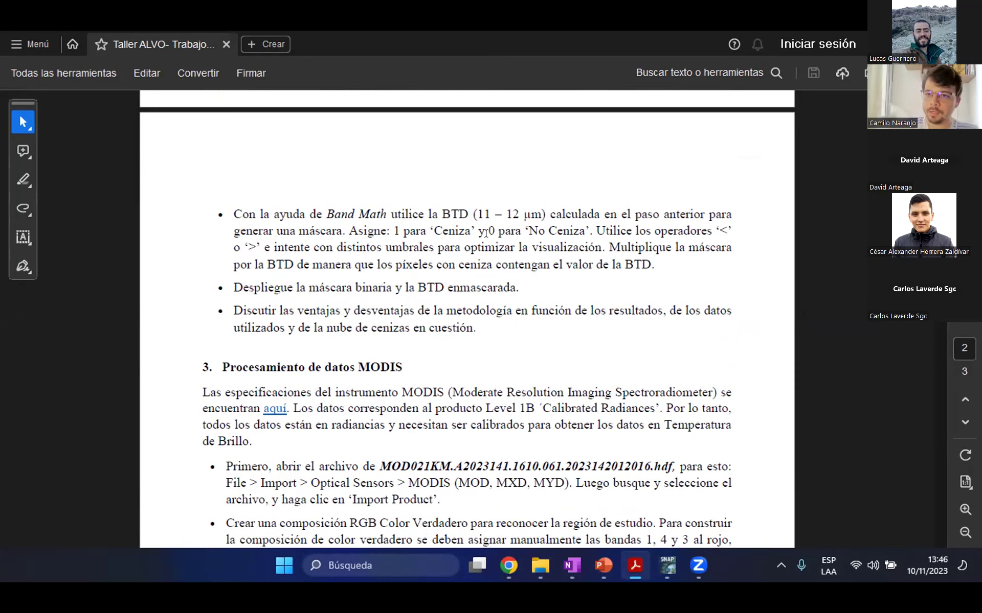
scroll(466, 317, "down", 5)
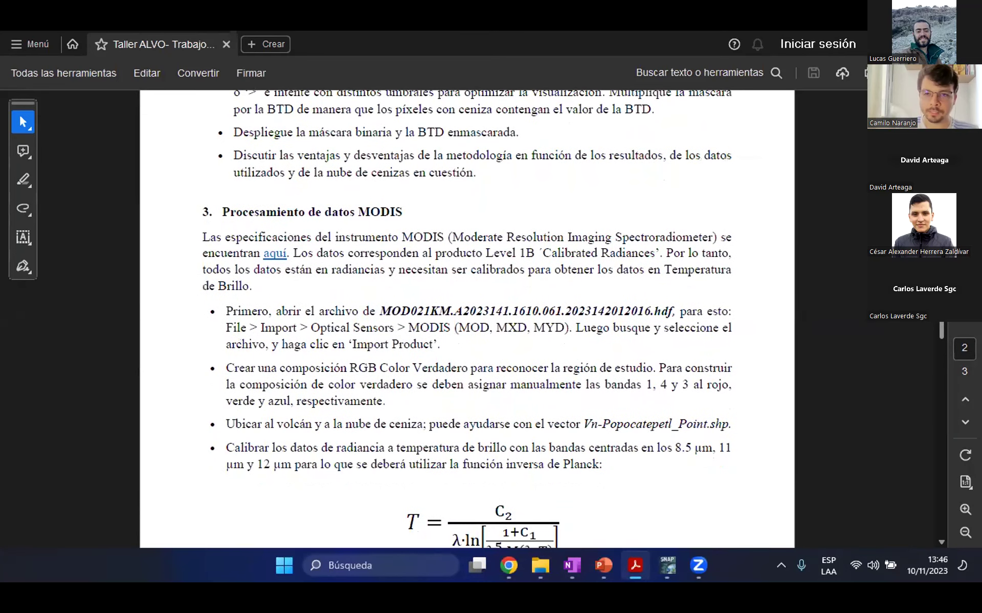
scroll(467, 317, "up", 3)
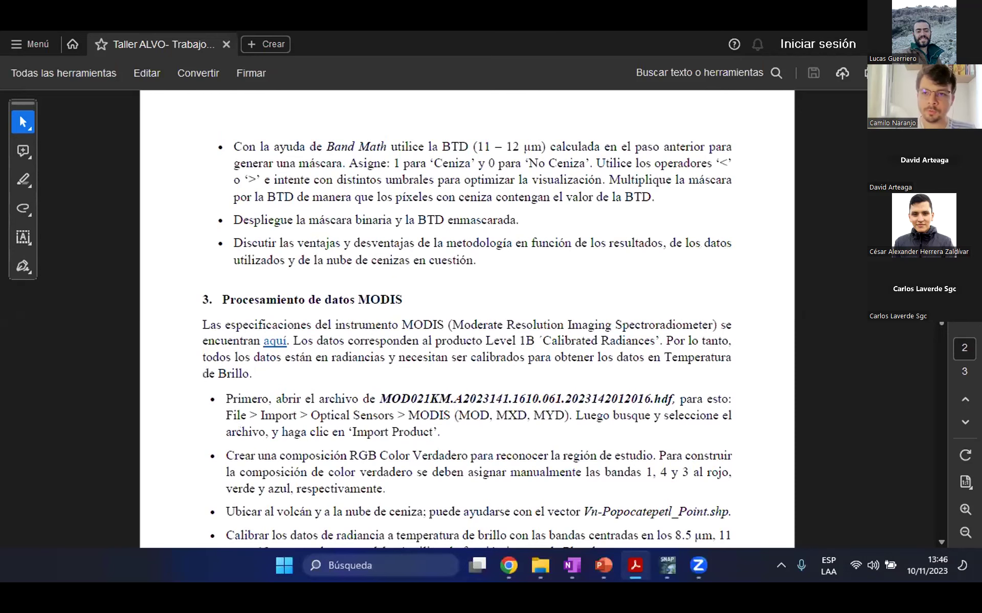
scroll(317, 244, "up", 2)
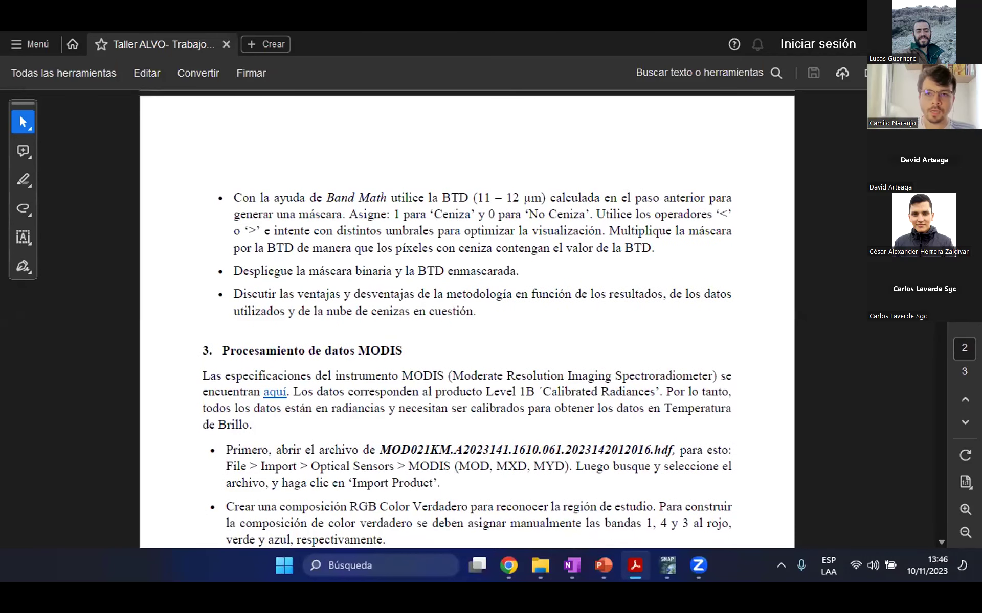
key("super+Down")
Close the BTD1112, Mask_00 and false-colour image views and collapse the reprojected product in the product tree
left_click(340, 162)
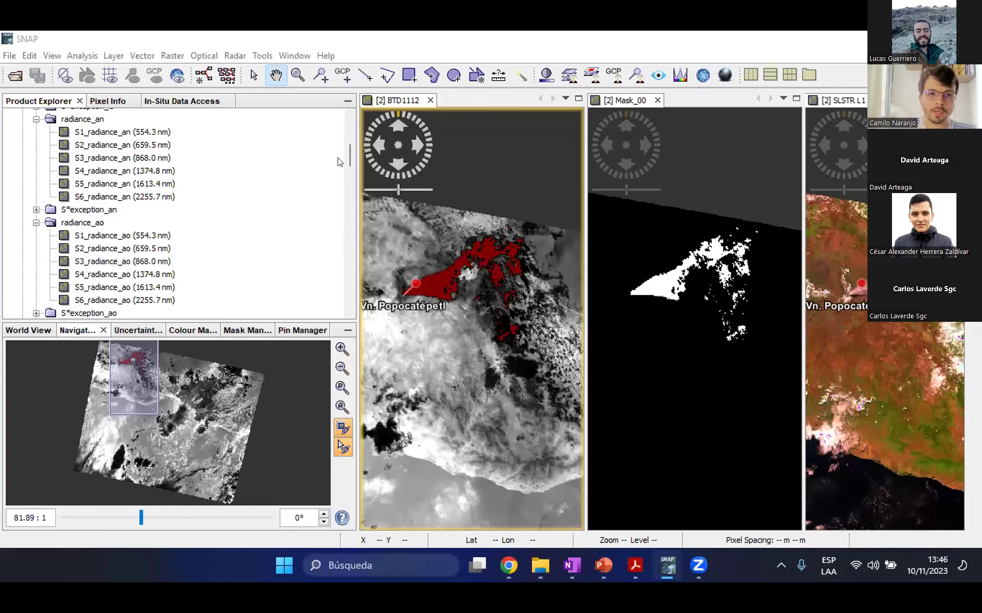
left_click_drag(349, 155, 349, 126)
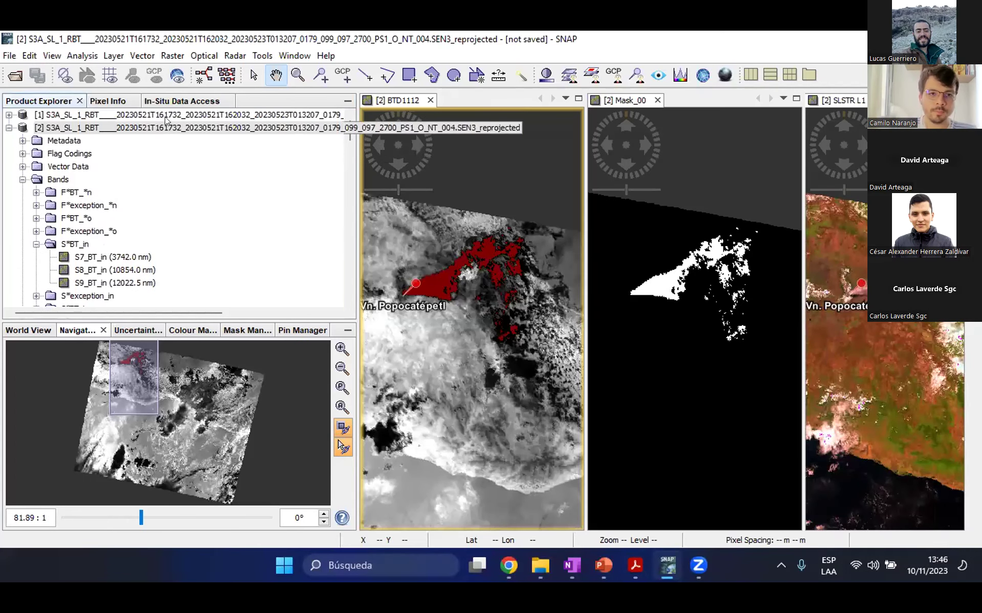
left_click(166, 116)
right_click(406, 98)
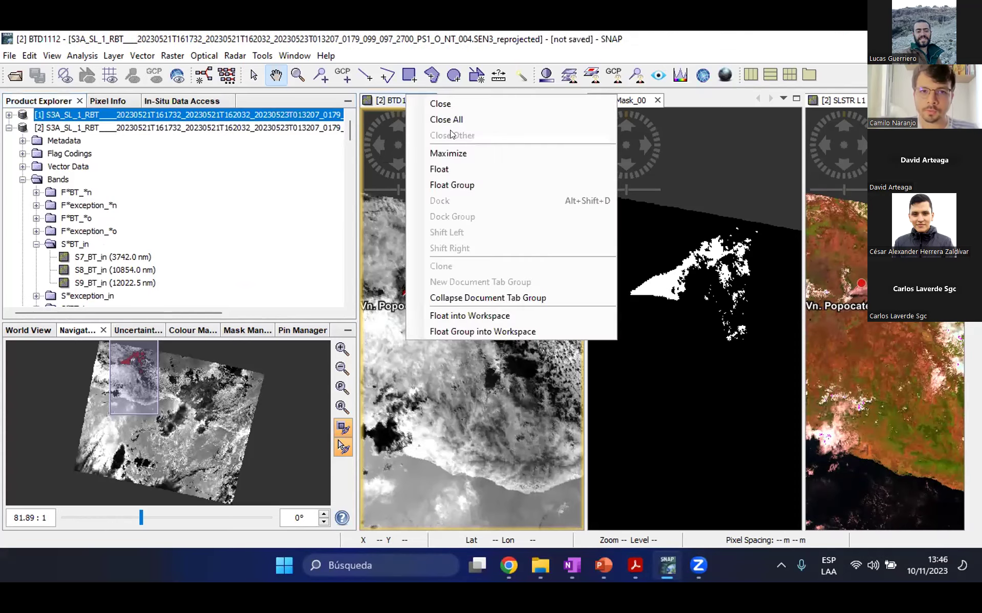
left_click(441, 104)
right_click(413, 100)
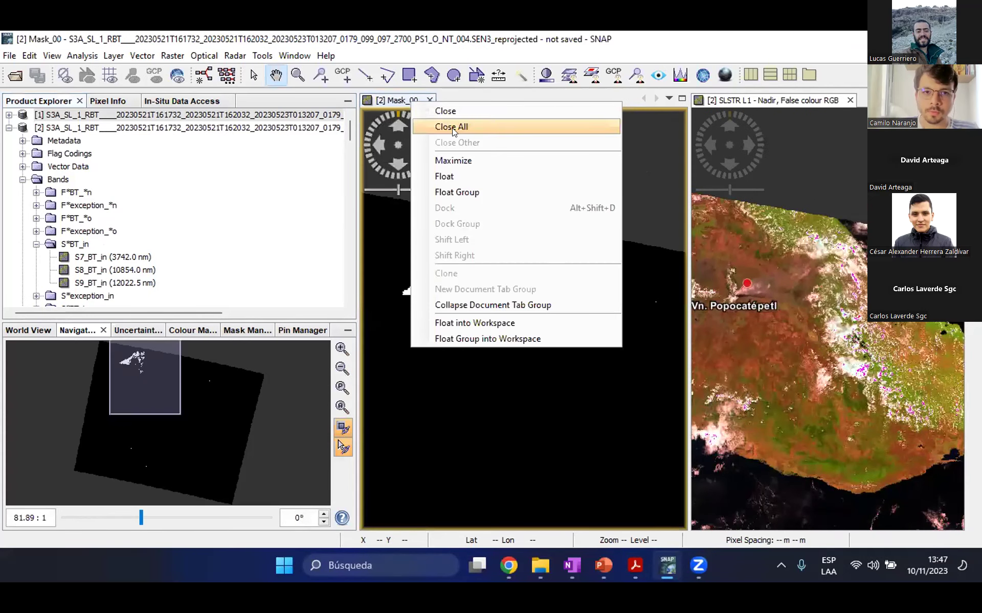
left_click(452, 126)
right_click(470, 101)
left_click(361, 147)
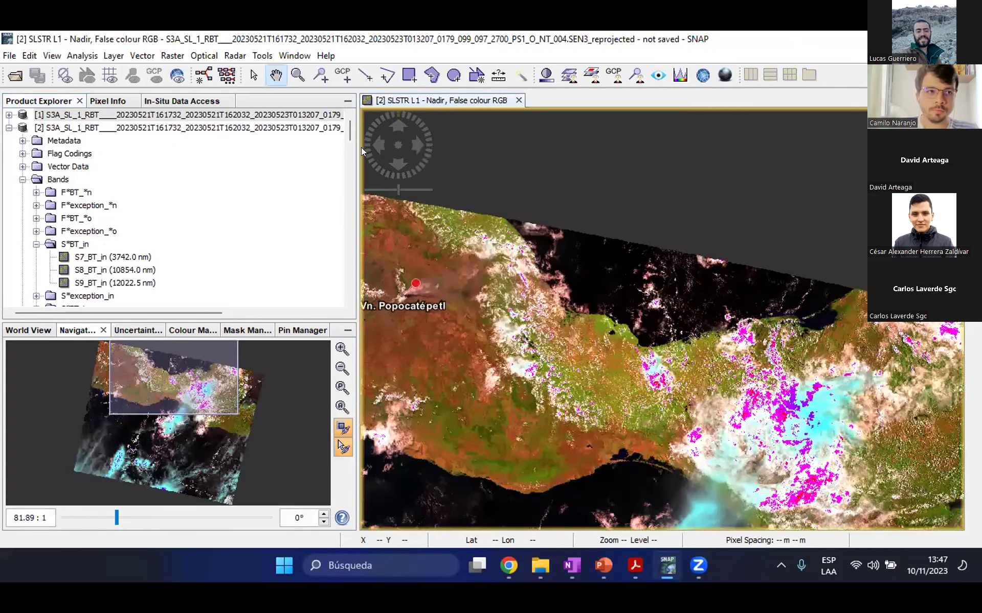
left_click(9, 127)
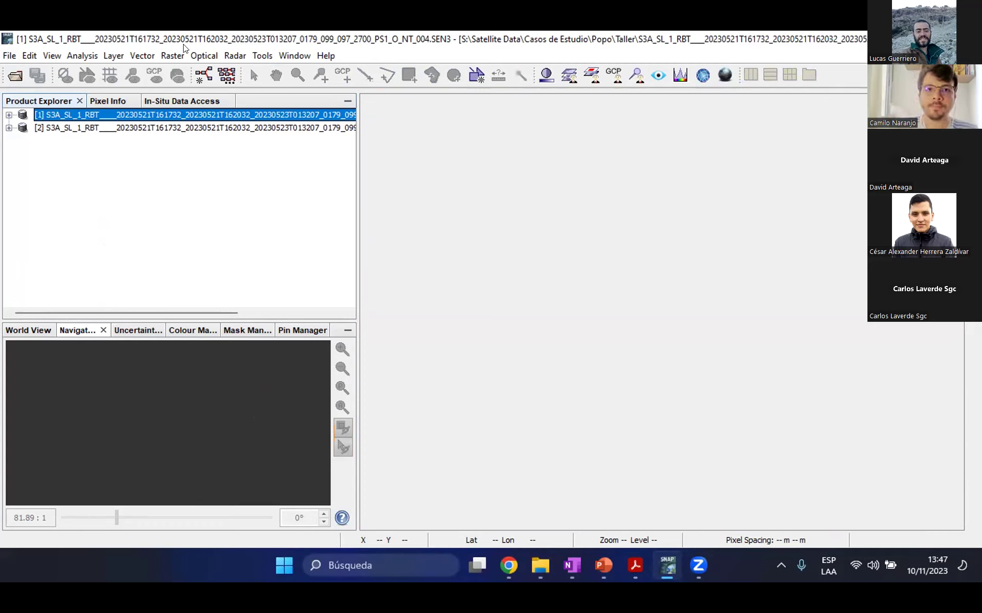
left_click(623, 297)
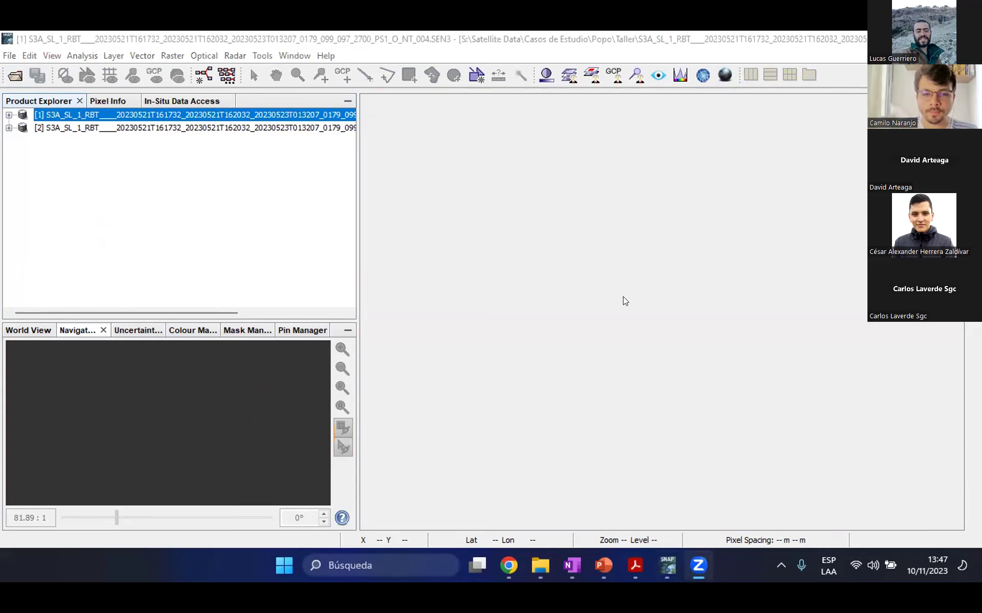
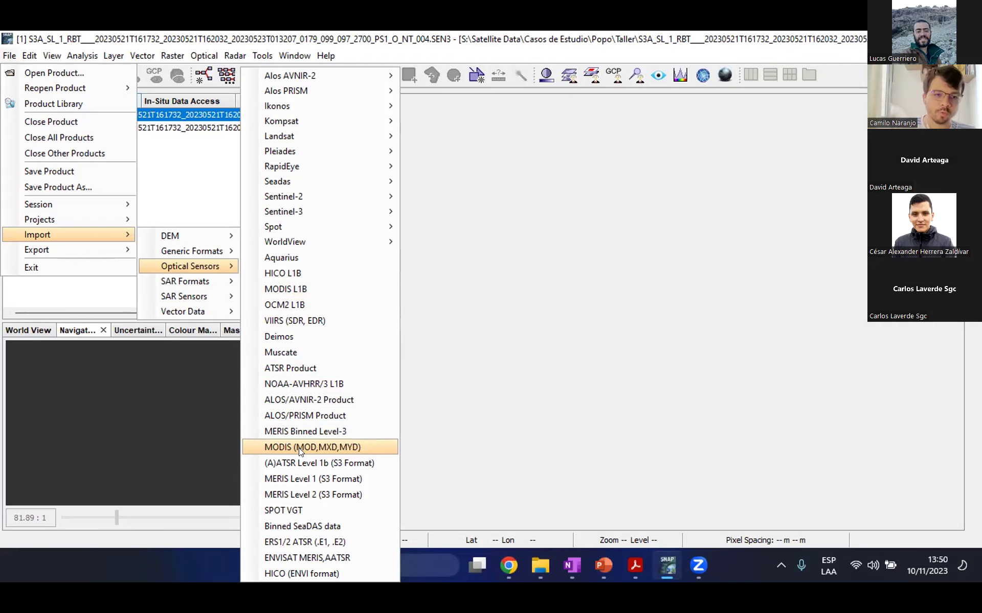
Import the MODIS file MOD021KM.A2023141.1610.061.2023142012016.hdf from the Taller folder and check the MODIS instructions in the workshop PDF
left_click(299, 448)
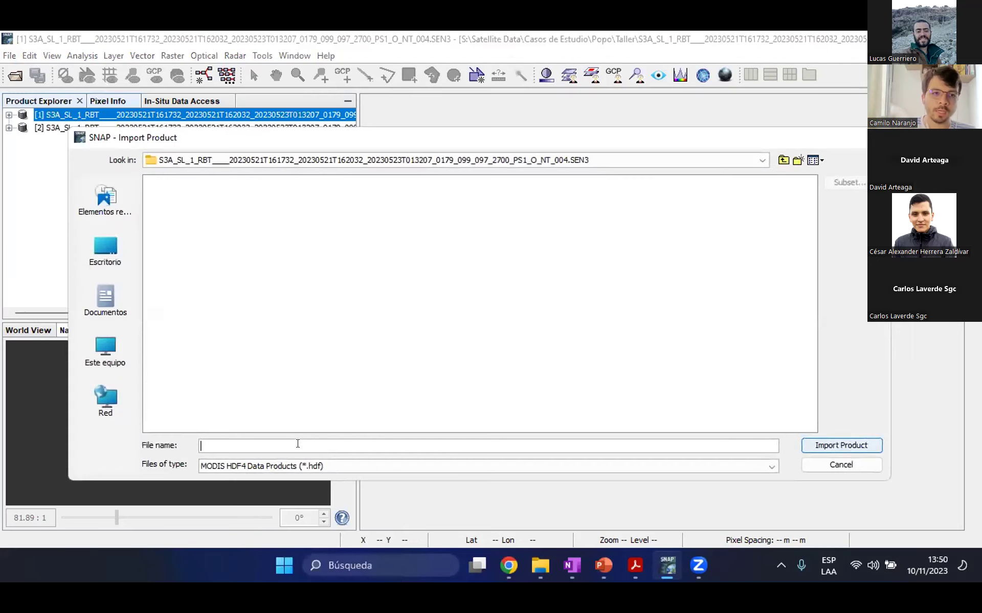
left_click(782, 160)
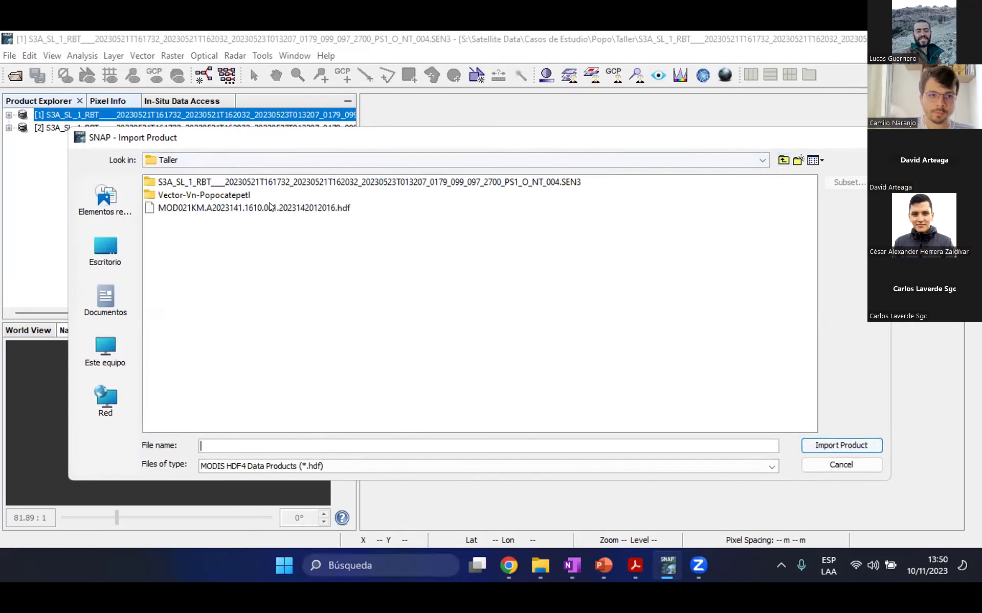
left_click(317, 208)
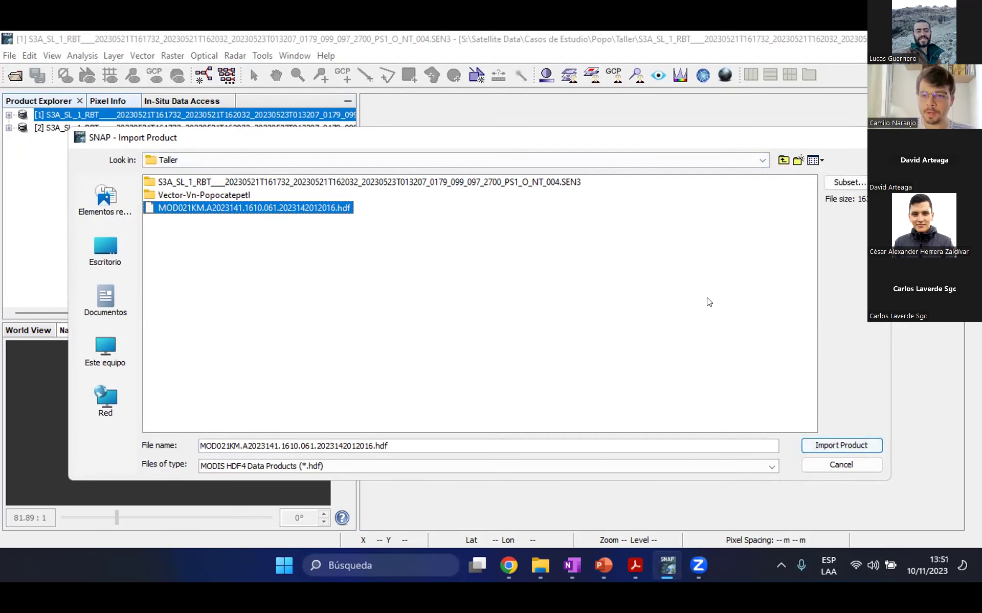
left_click(867, 445)
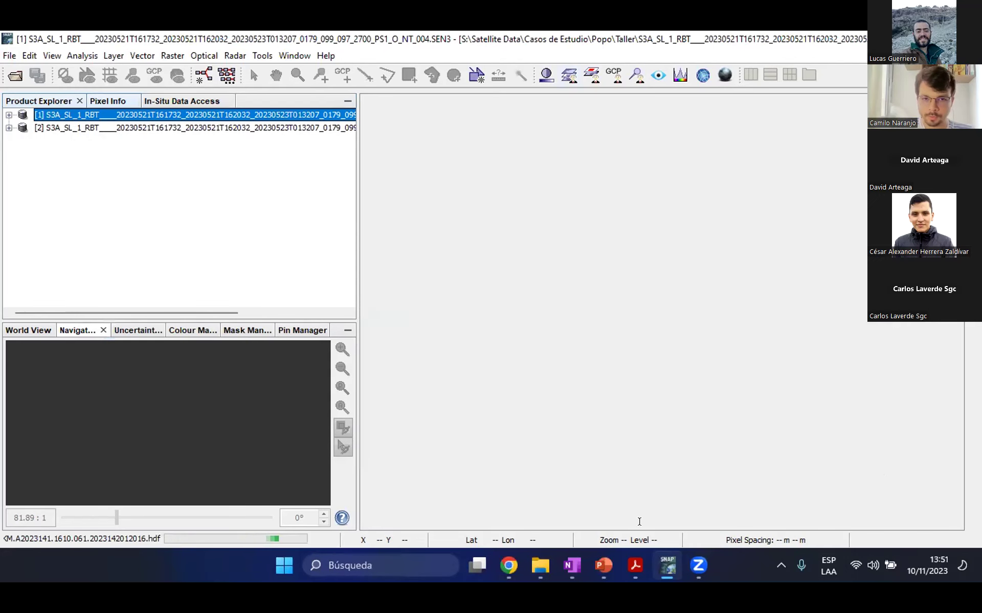
key("alt+Tab")
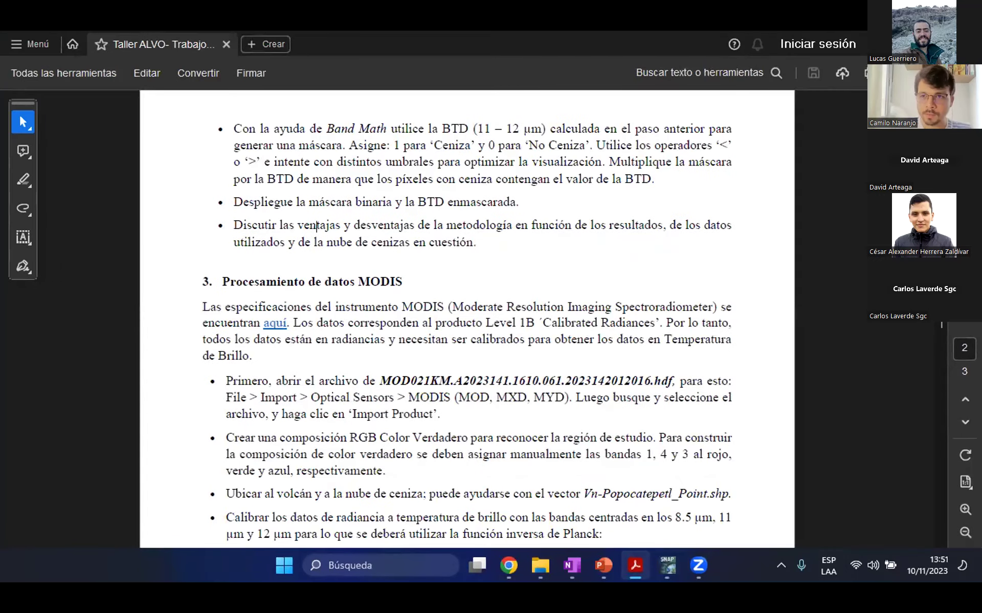
key("alt+Tab")
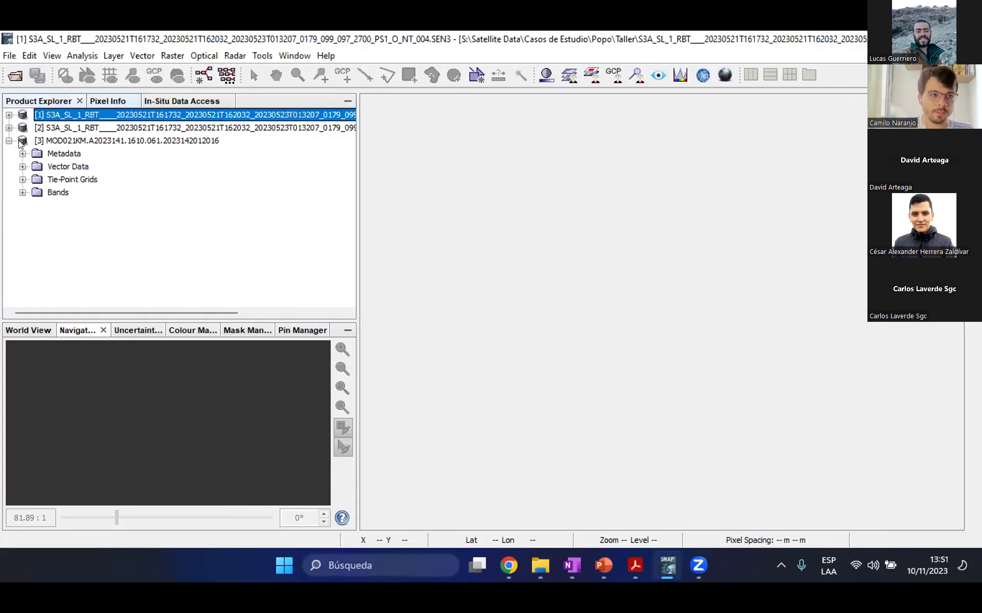
Reproject the imported MODIS product to Geographic Lat/Lon (WGS 84), opening the target product without saving it to disk
left_click(9, 140)
left_click(53, 141)
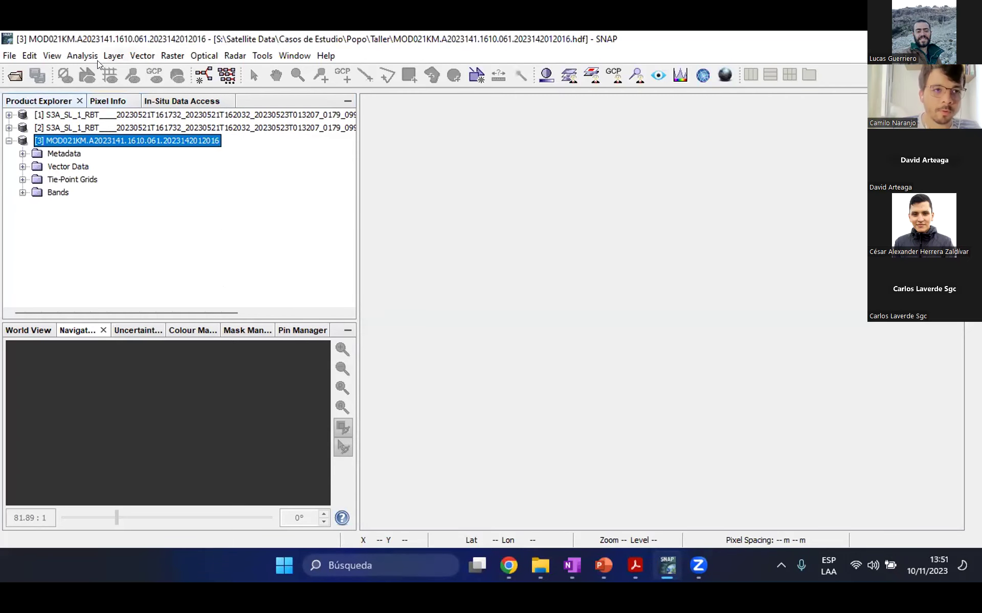
left_click(9, 140)
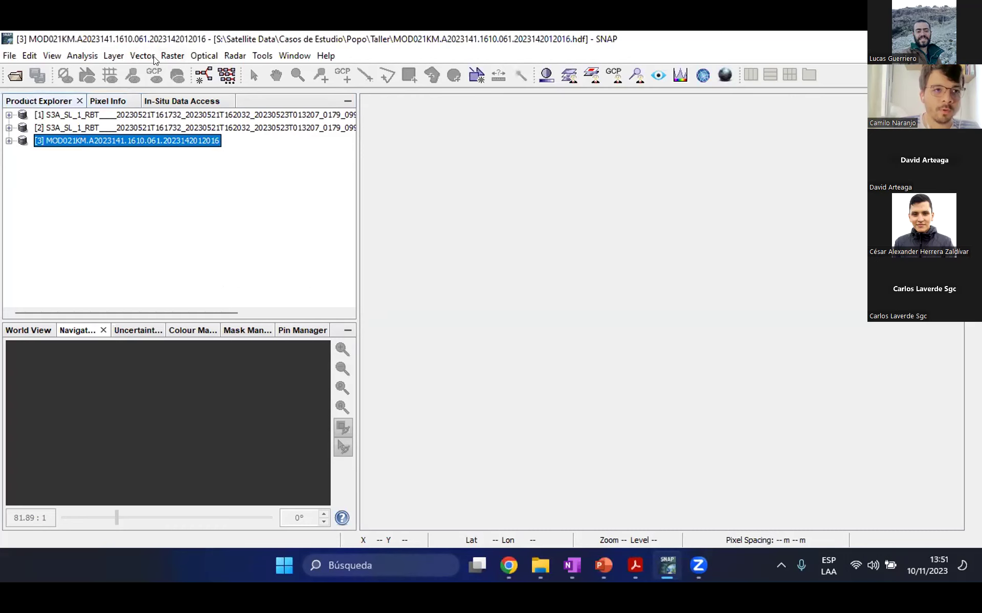
left_click(172, 55)
mouse_move(295, 189)
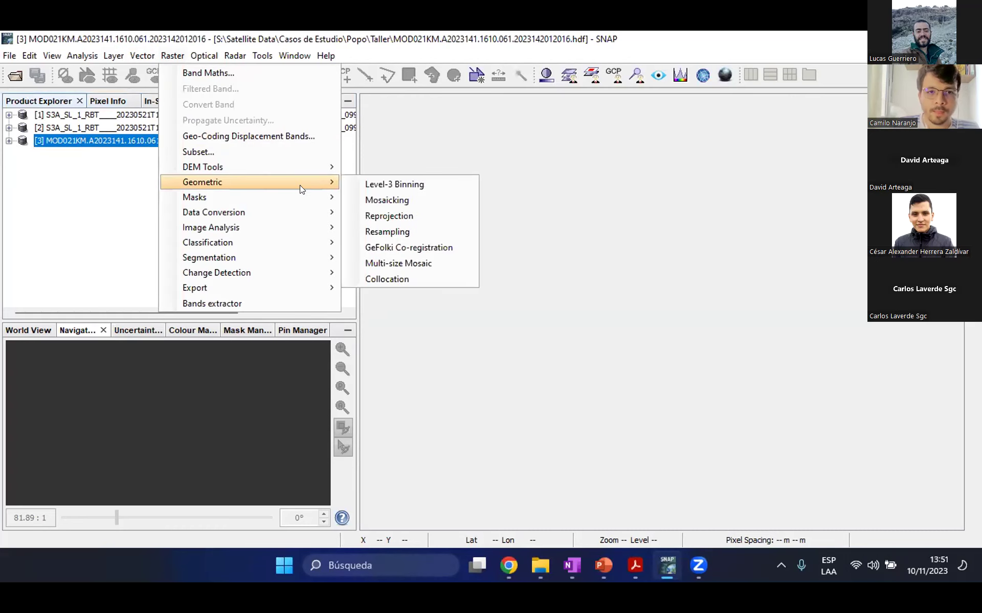
left_click(383, 215)
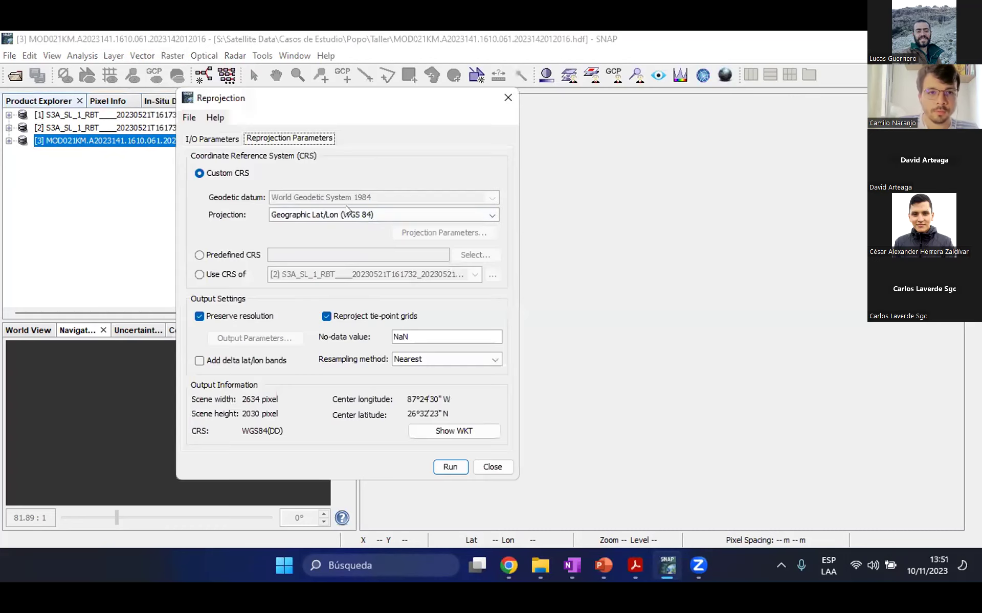
left_click(210, 138)
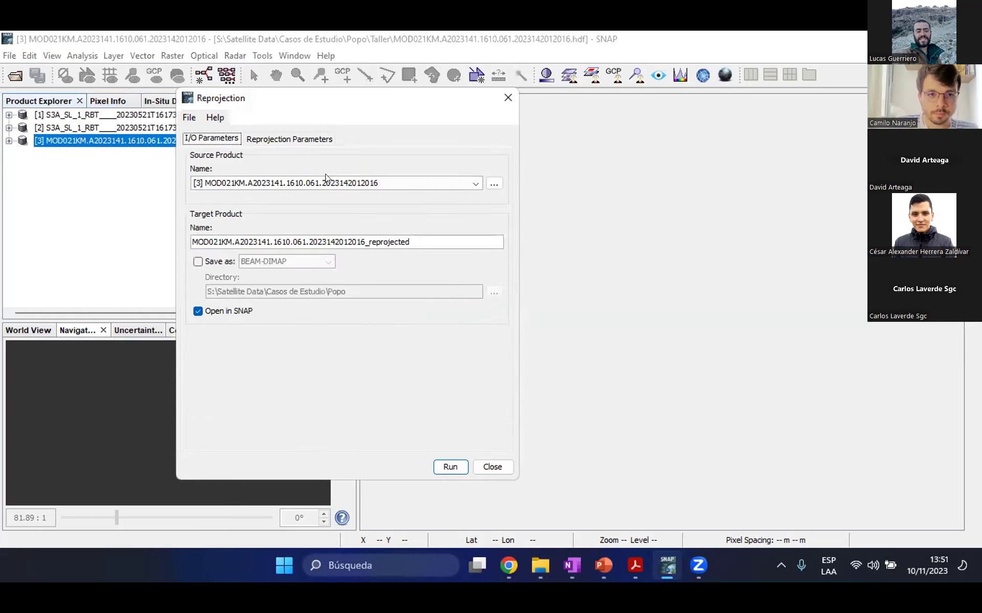
left_click(450, 467)
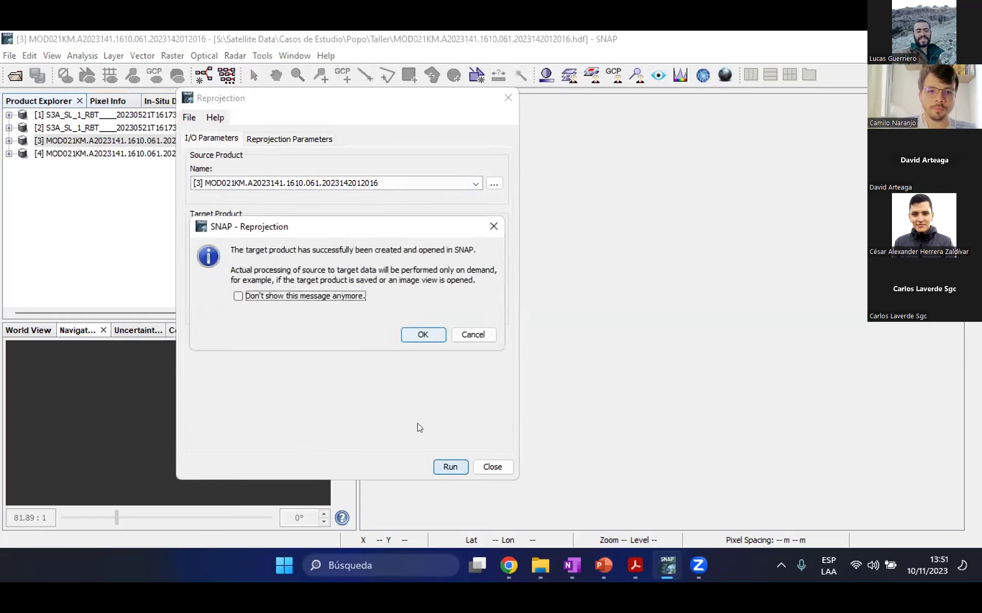
left_click(423, 335)
left_click(508, 97)
Create a true-color RGB image of the reprojected MODIS product with EV_250_Aggr1km_RefSB.1 as red, EV_500_Aggr1km_RefSB.4 as green and EV_500_Aggr1km_RefSB.3 as blue
left_click(9, 154)
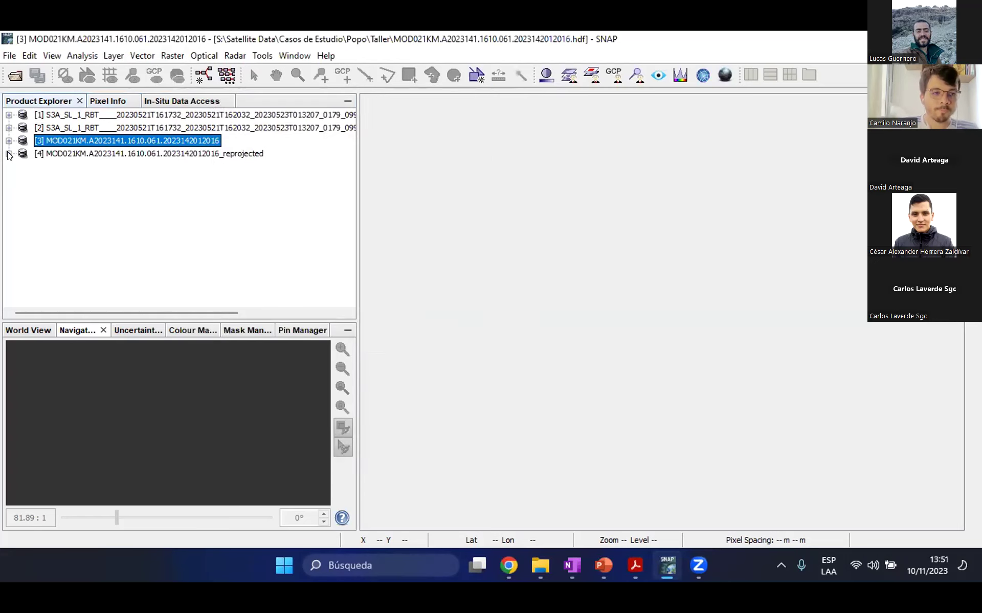
left_click(9, 153)
right_click(48, 149)
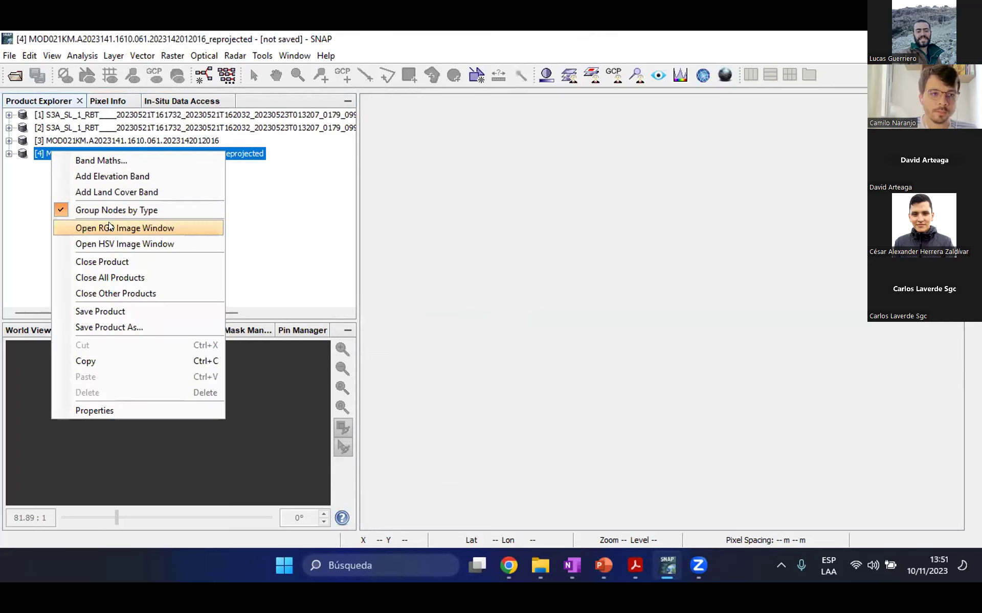
key("Return")
left_click_drag(452, 157, 498, 115)
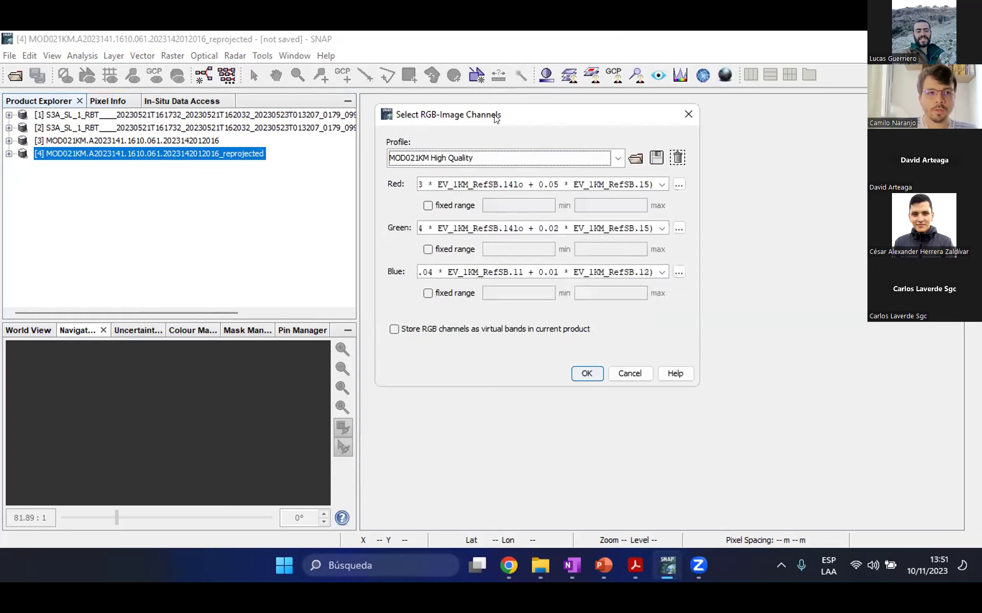
left_click(661, 185)
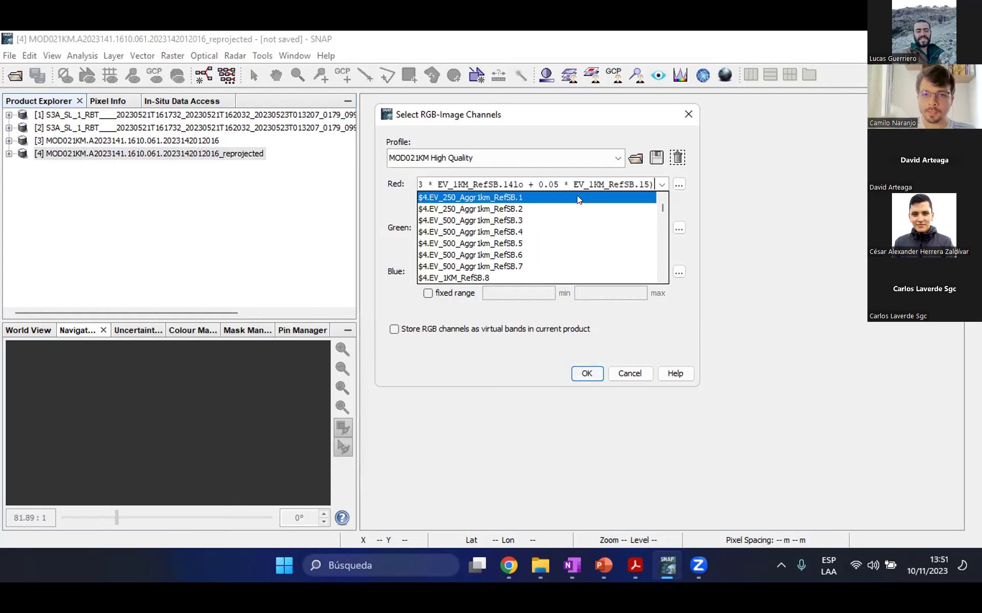
left_click(577, 197)
left_click(661, 229)
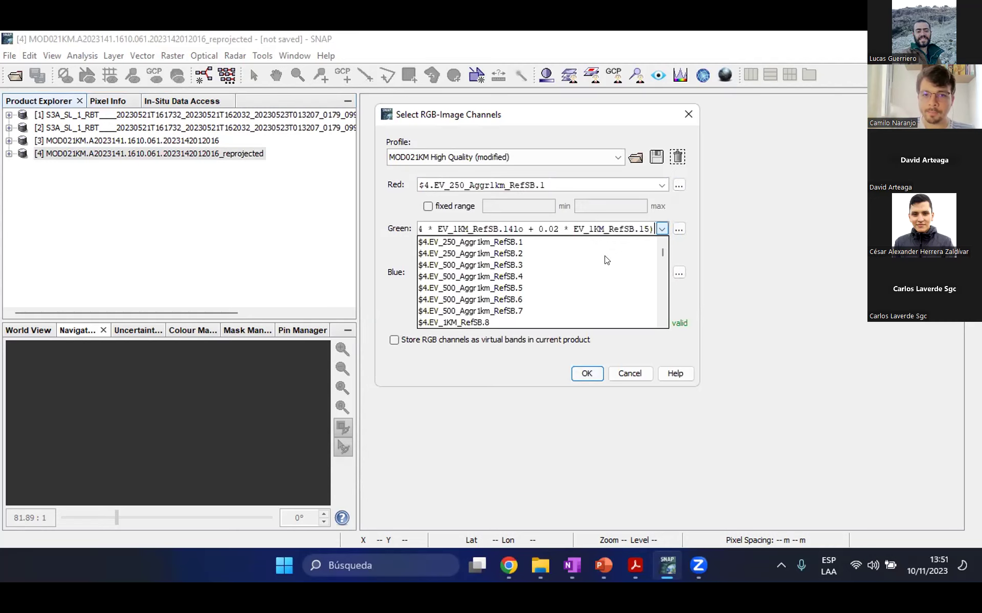
left_click(581, 276)
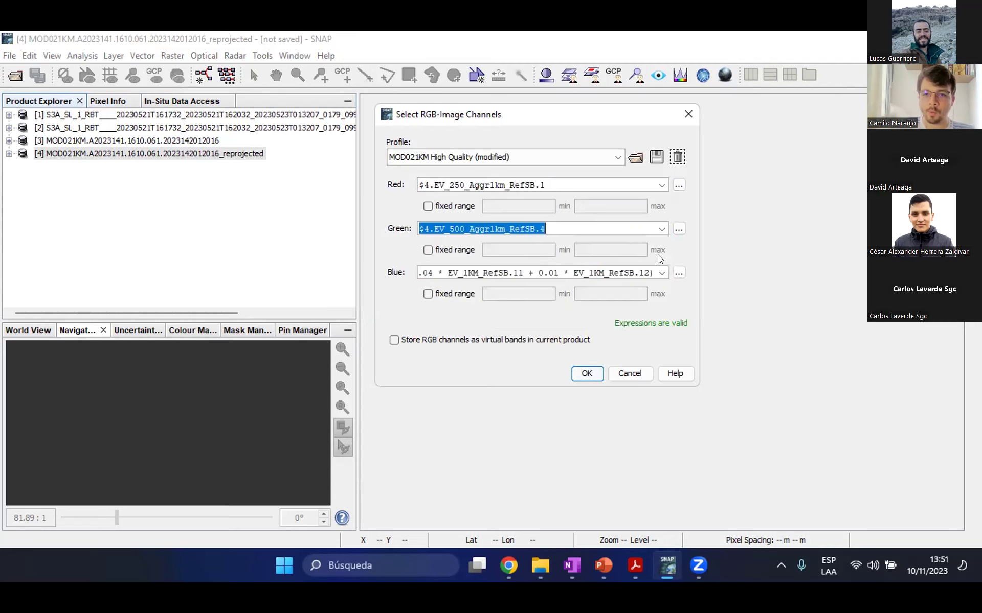
left_click(662, 273)
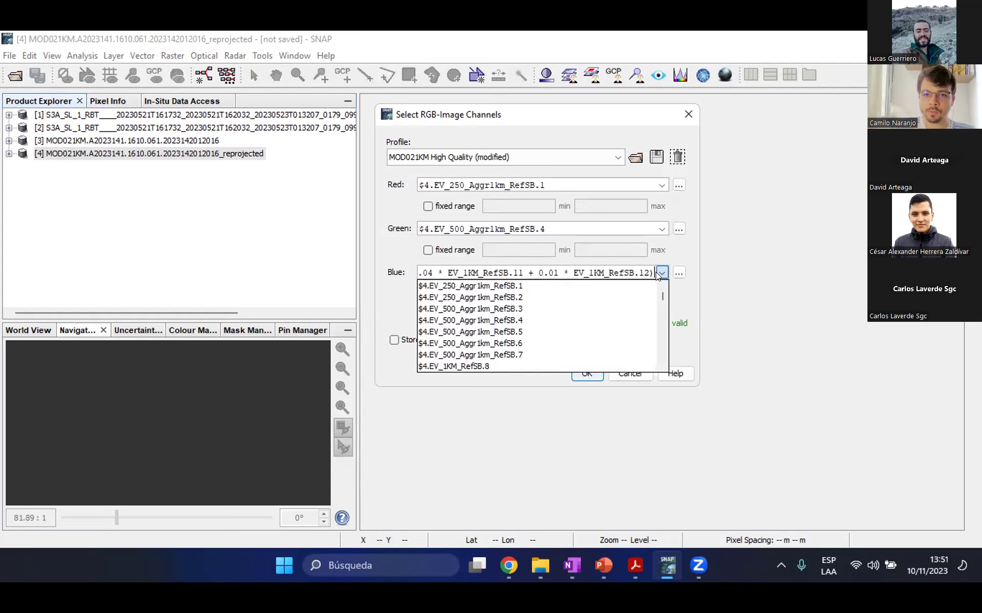
left_click(553, 309)
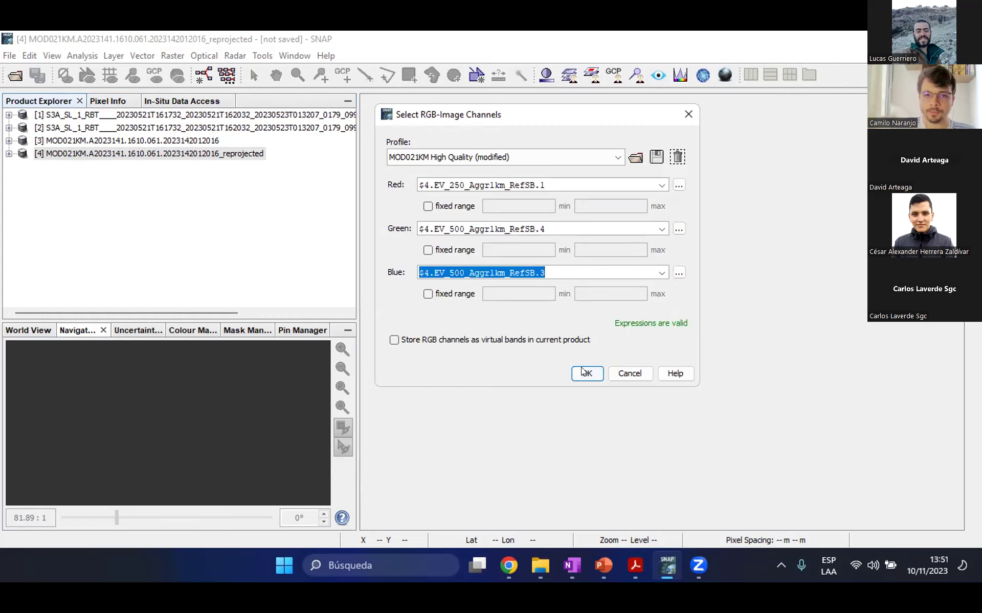
left_click(586, 374)
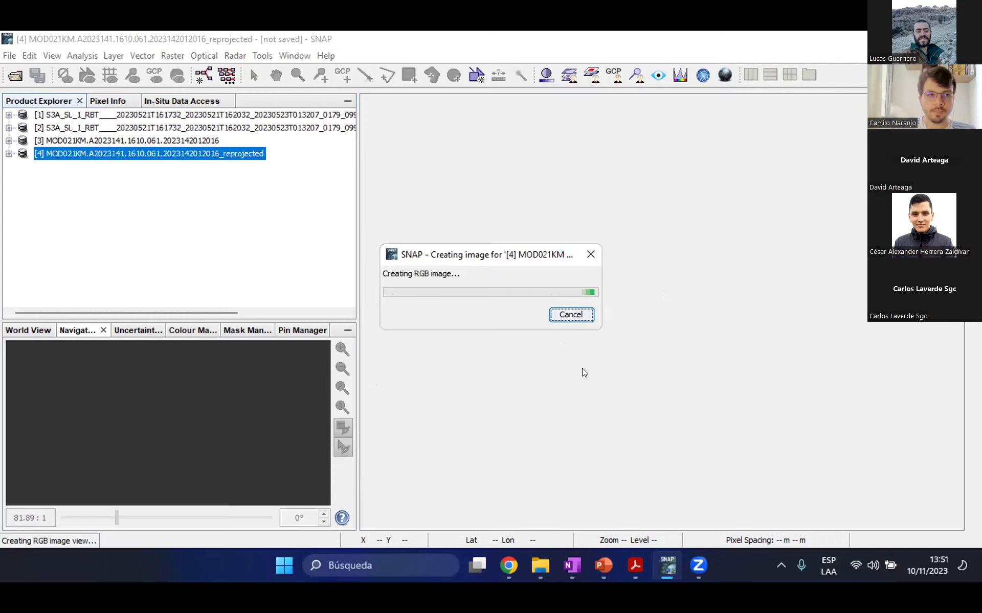
Examine the band list of the reprojected MODIS product, checking the wavelengths and descriptions of the reflective bands
left_click(9, 154)
left_click(21, 192)
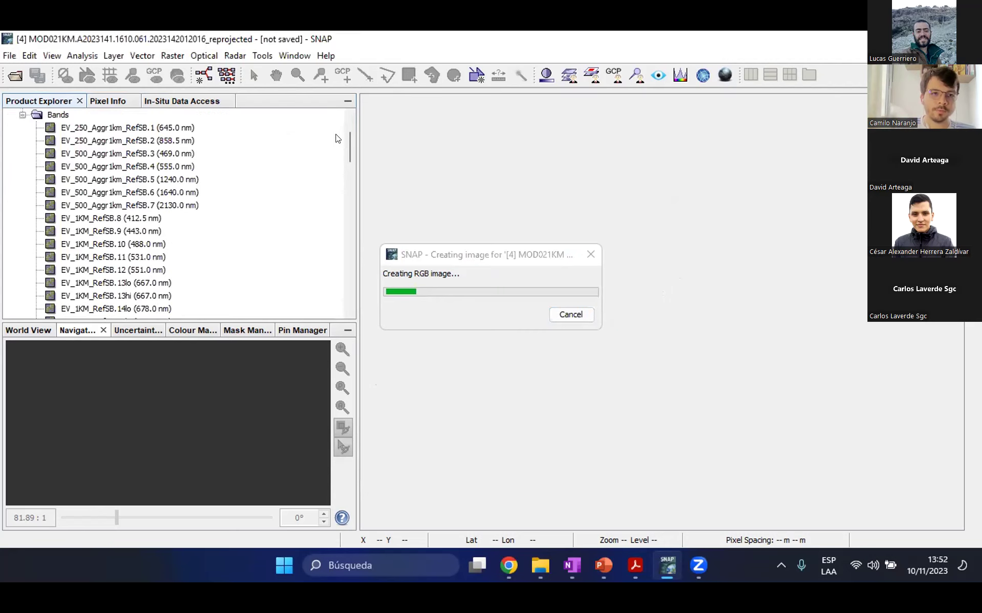
left_click_drag(347, 139, 324, 134)
left_click(117, 145)
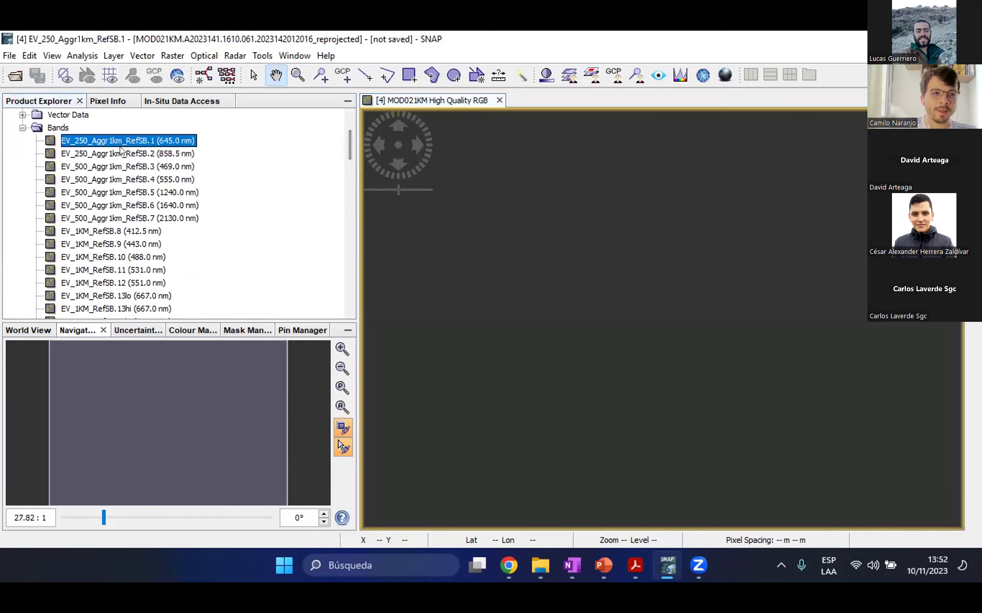
left_click(164, 153)
left_click(164, 141)
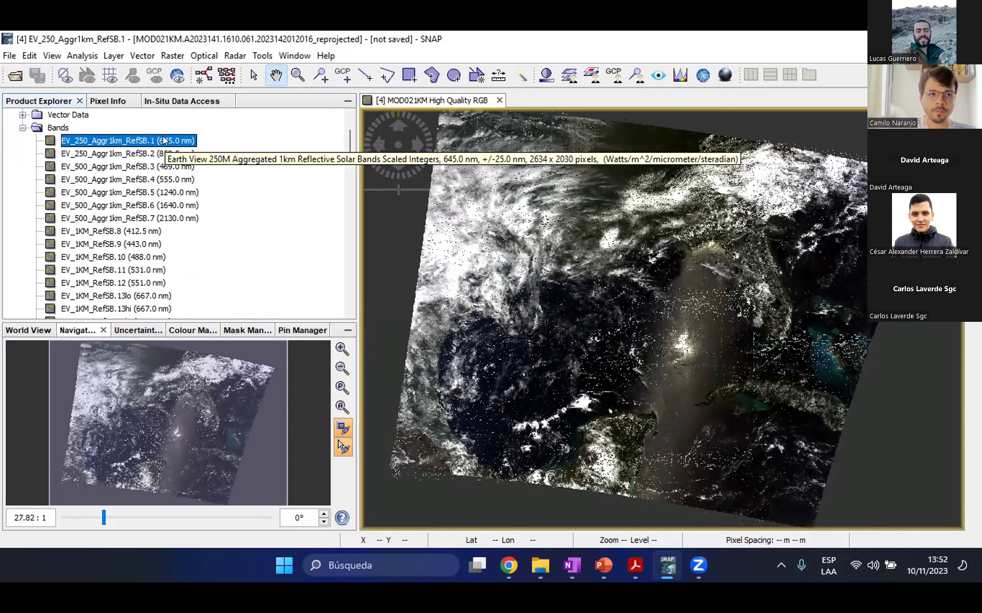
left_click(151, 169)
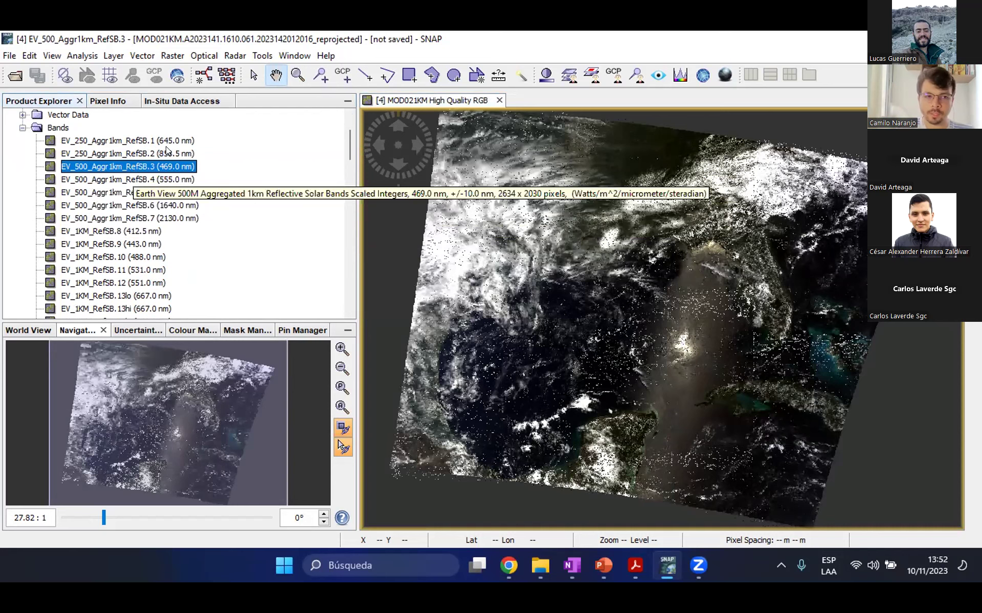
left_click_drag(349, 140, 350, 151)
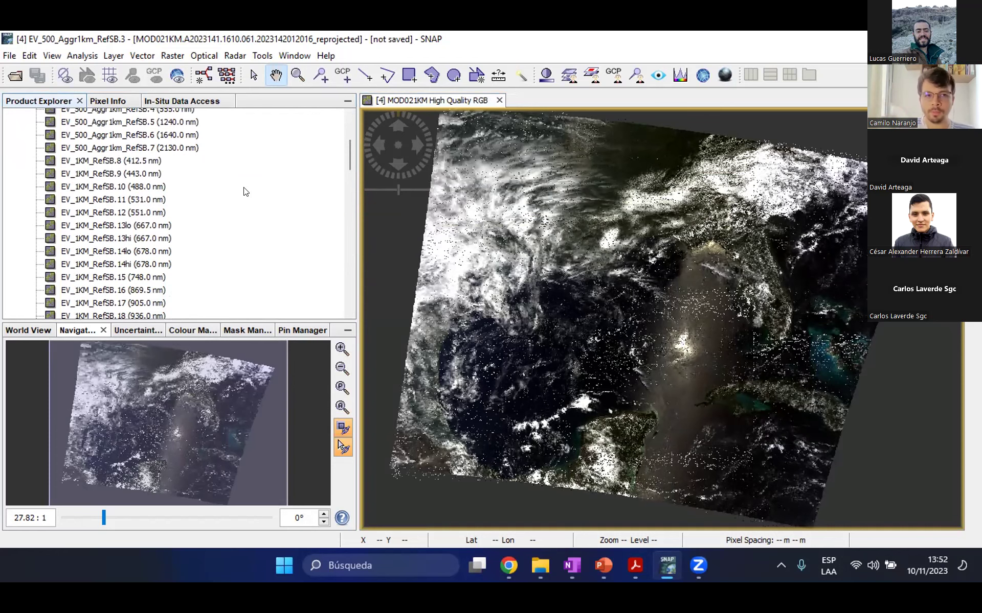
left_click_drag(348, 149, 334, 101)
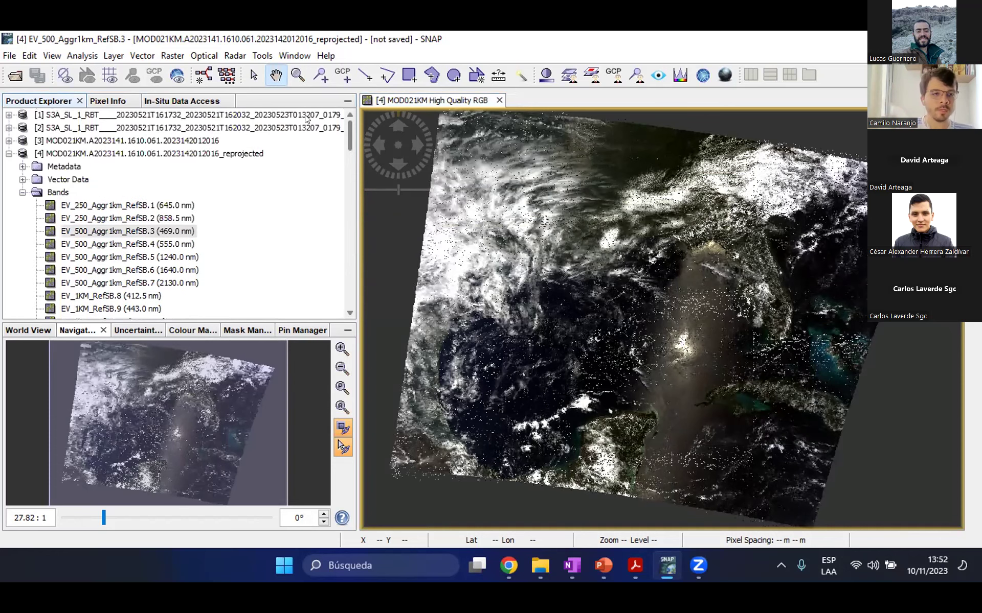
Collapse the reprojected MODIS product and import the ESRI shapefile Vn-Popocatepetl_Point.shp into it
mouse_move(455, 202)
left_mouse_down()
mouse_move(478, 205)
mouse_move(467, 209)
left_mouse_up()
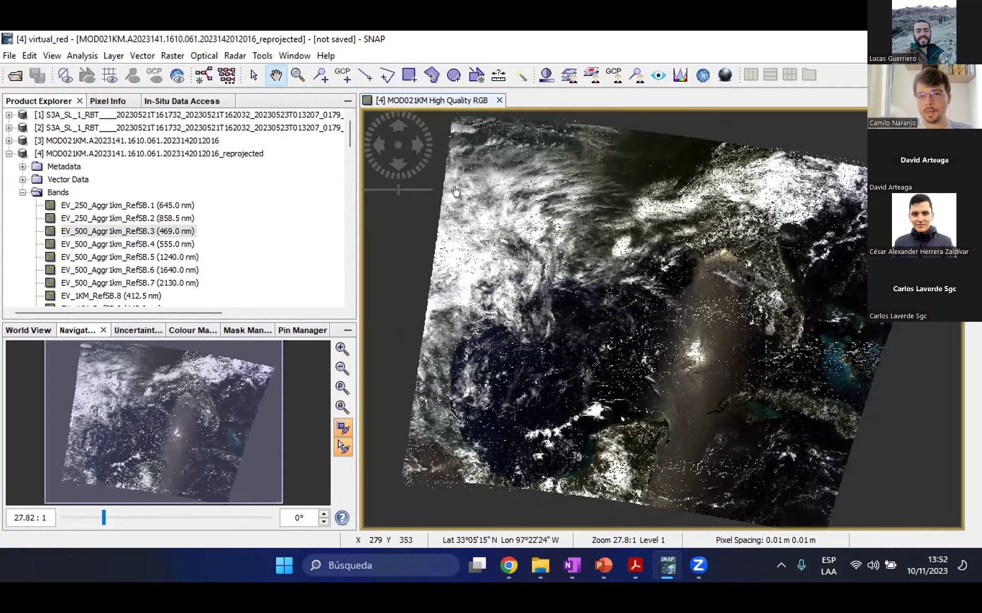
double_click(86, 152)
left_click(107, 145)
left_click(111, 151)
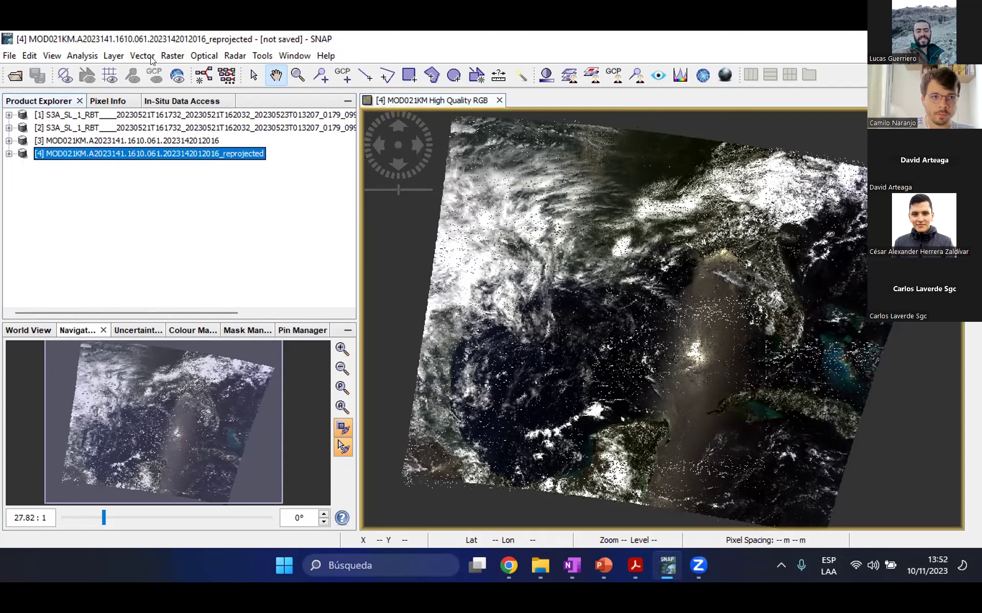
left_click(153, 57)
mouse_move(214, 130)
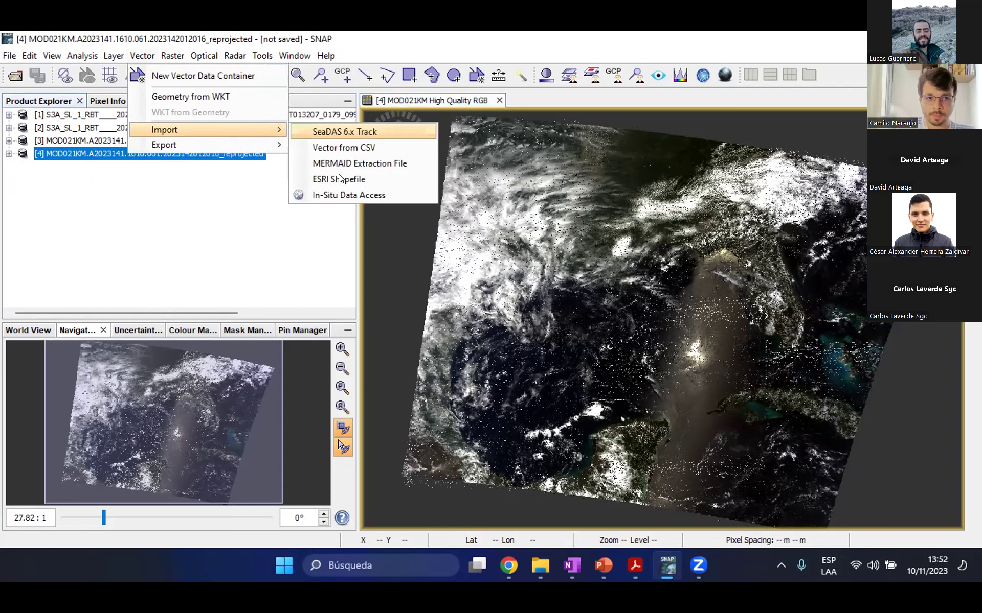
left_click(363, 179)
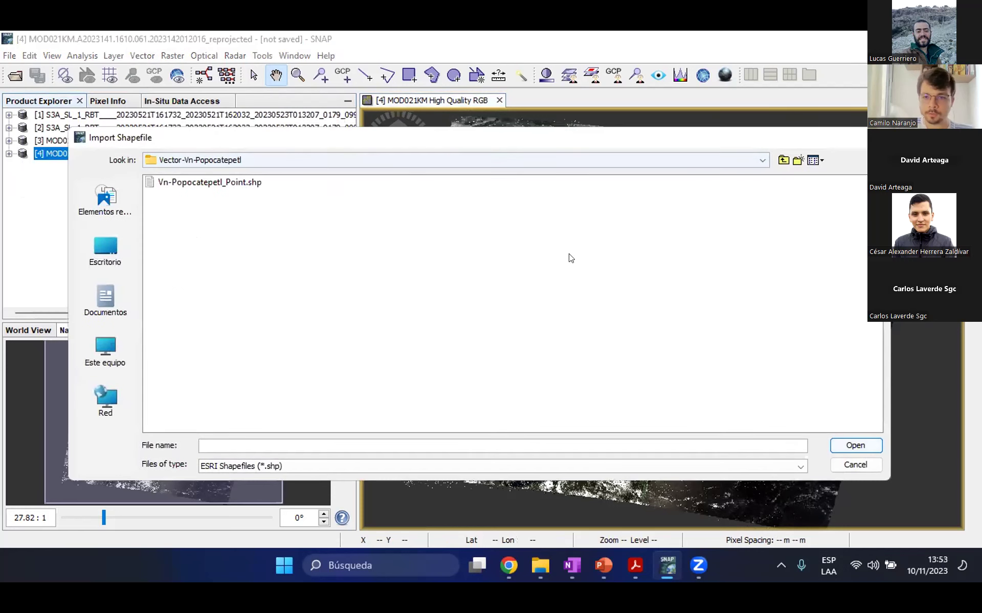
left_click(210, 182)
left_click(846, 445)
key("Return")
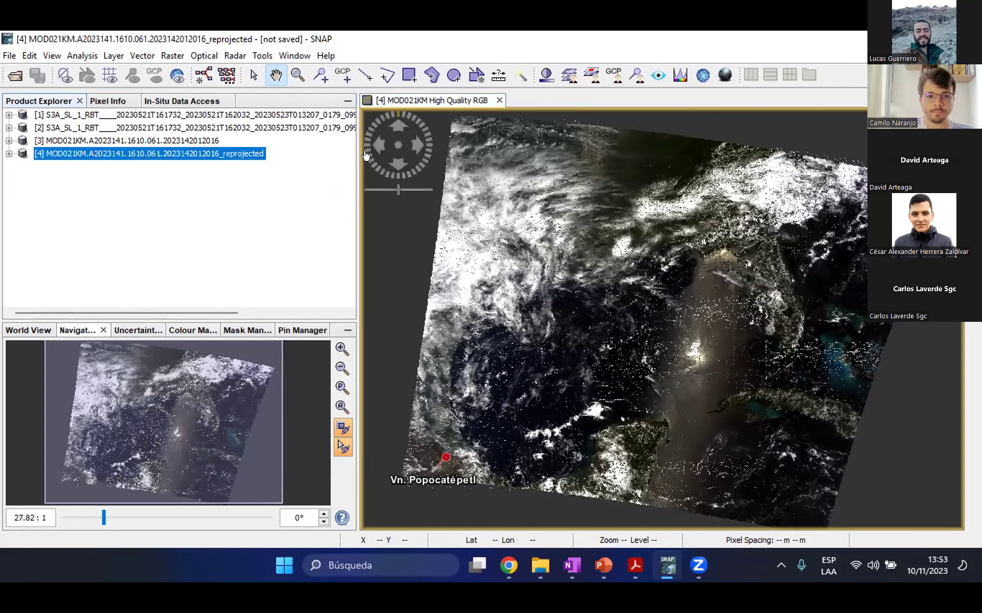
Zoom in on the Popocatépetl marker in the true-color image and examine the area around the volcano for the ash cloud
left_click_drag(425, 221, 628, 246)
left_click_drag(398, 190, 422, 190)
left_click_drag(489, 220, 678, 127)
left_click_drag(501, 200, 522, 224)
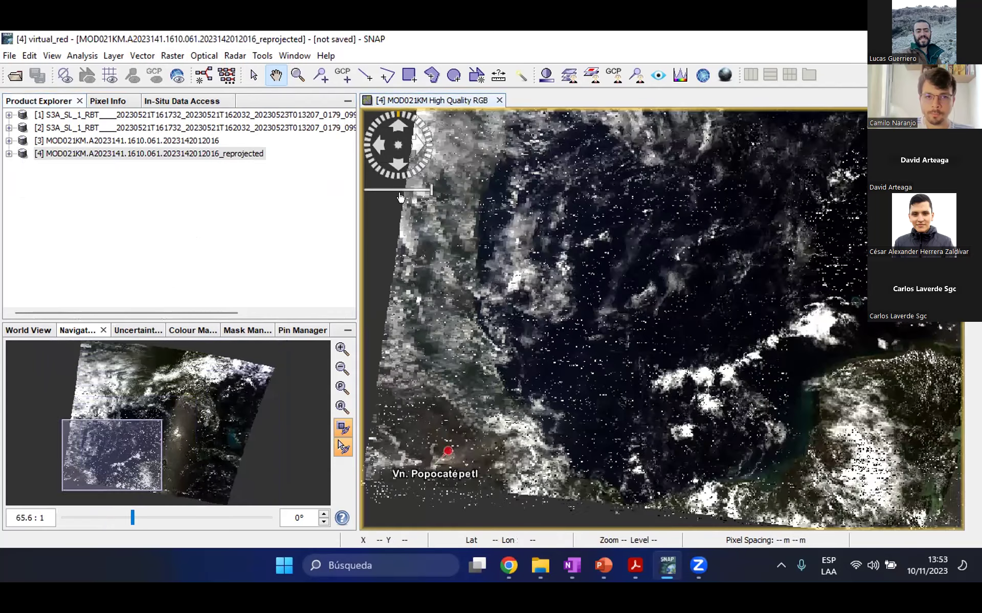
left_click_drag(447, 451, 575, 352)
scroll(459, 198, "up", 5)
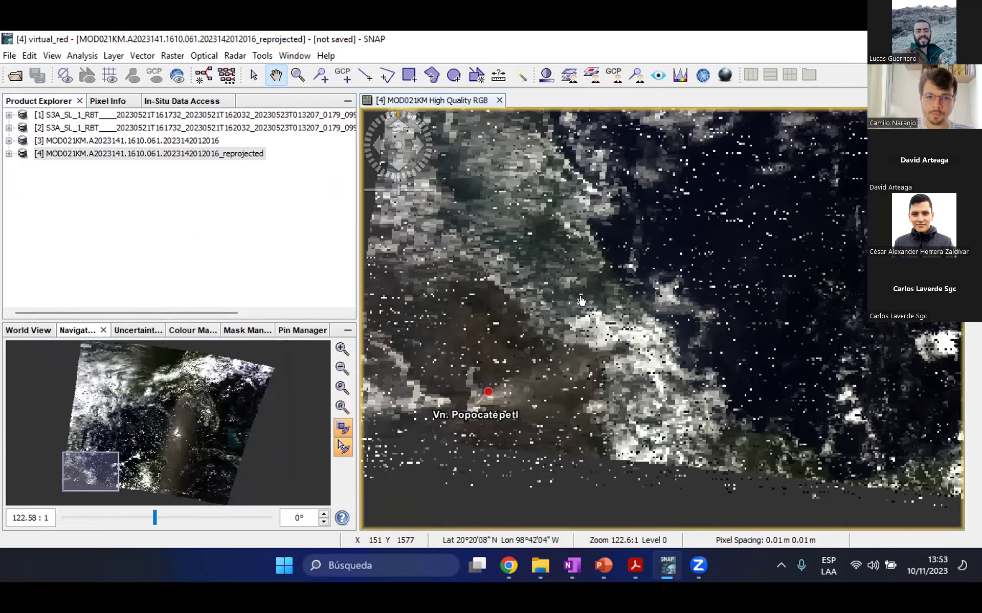
left_click_drag(399, 191, 410, 191)
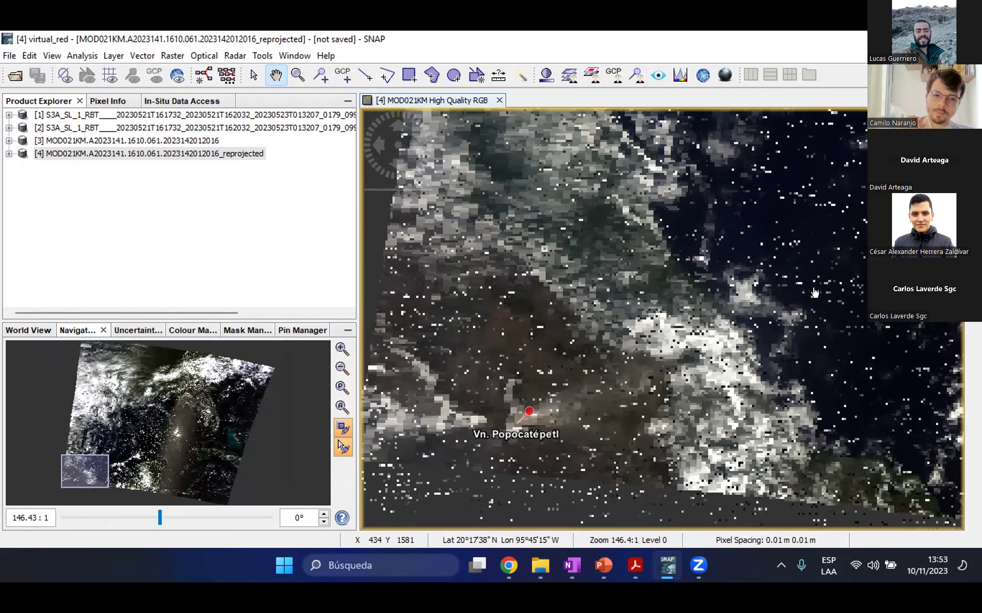
Examine the surroundings of the Popocatépetl marker in the true-color image and check the masks of the reprojected MODIS product
left_click_drag(628, 246, 662, 221)
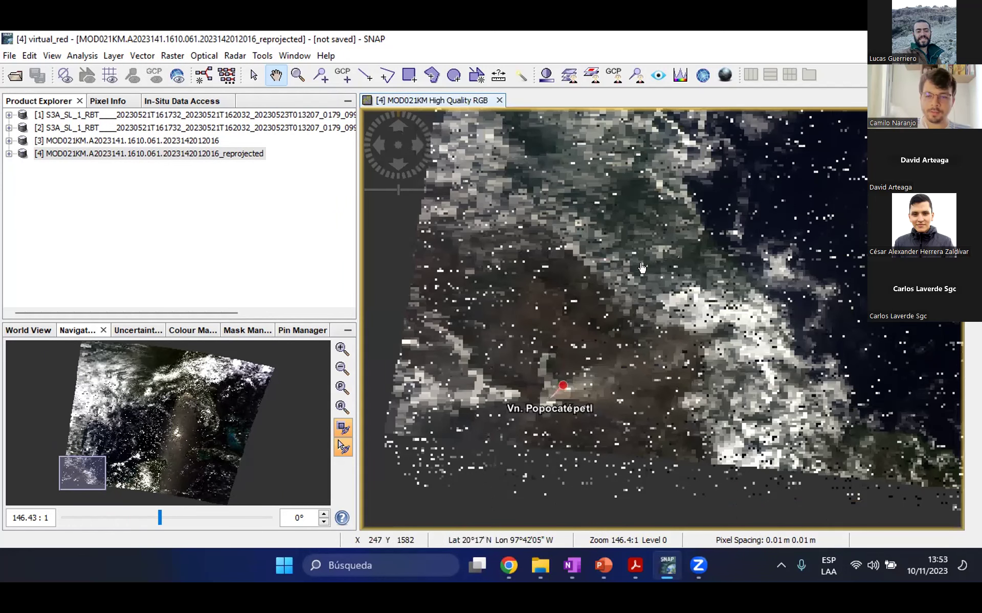
scroll(642, 269, "up", 1)
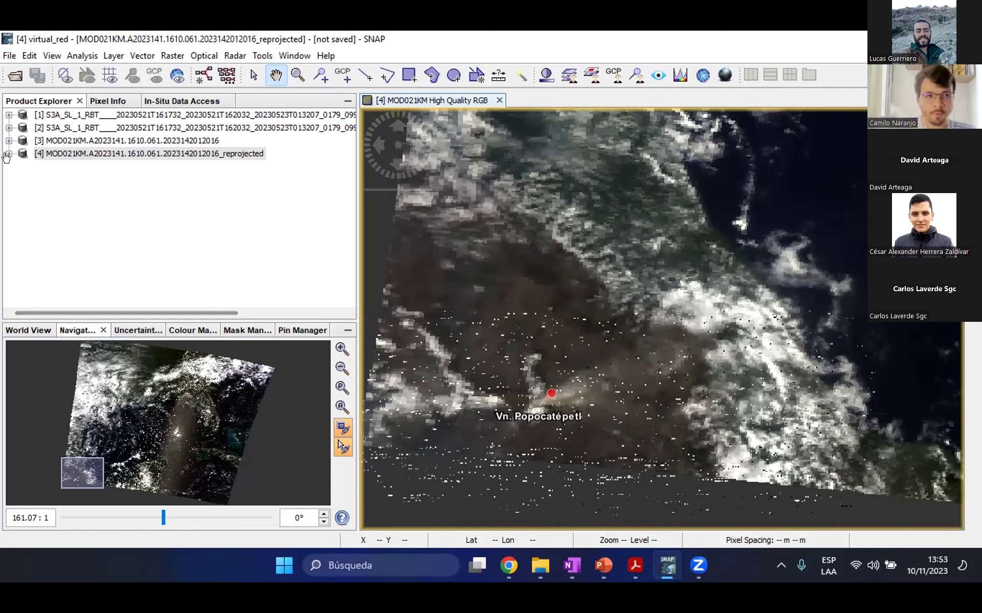
double_click(51, 154)
left_click(21, 206)
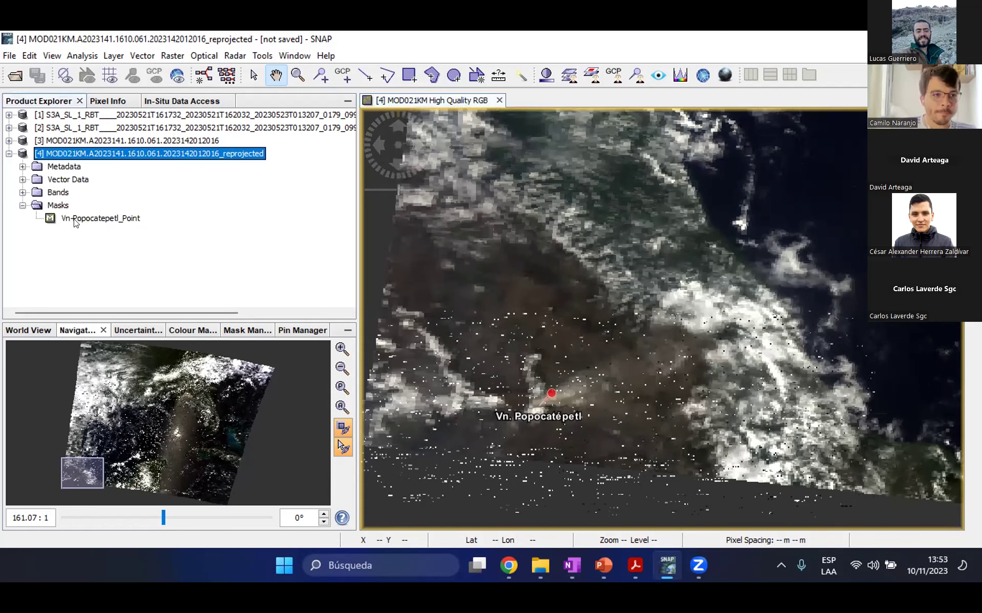
left_click(21, 206)
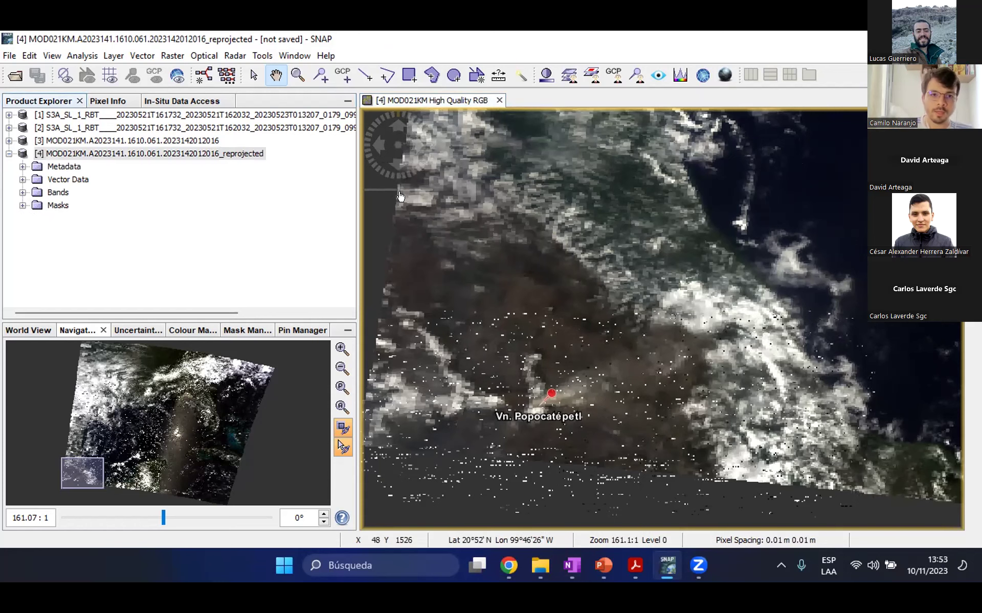
left_click_drag(453, 236, 467, 207)
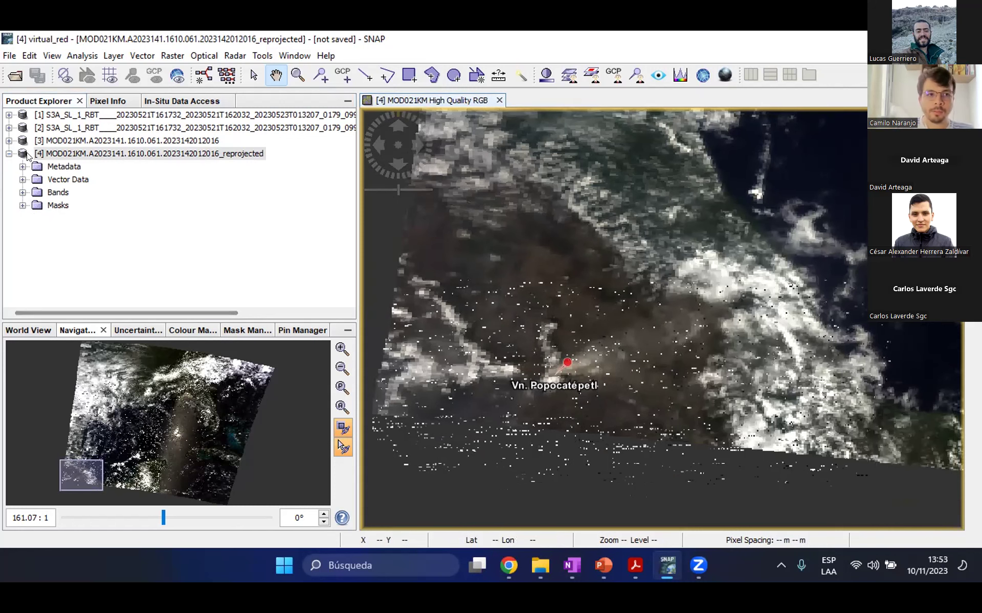
Examine the emissive bands of the reprojected MODIS product, checking the wavelengths of EV_1KM_Emissive.31, EV_1KM_Emissive.32 and EV_1KM_Emissive.29
left_click(22, 192)
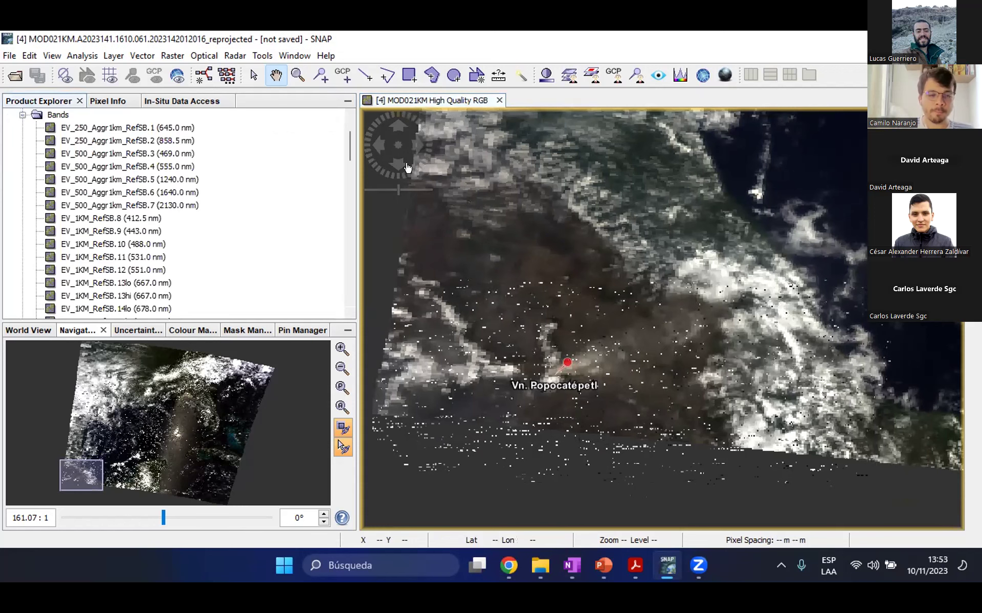
left_click_drag(349, 149, 351, 187)
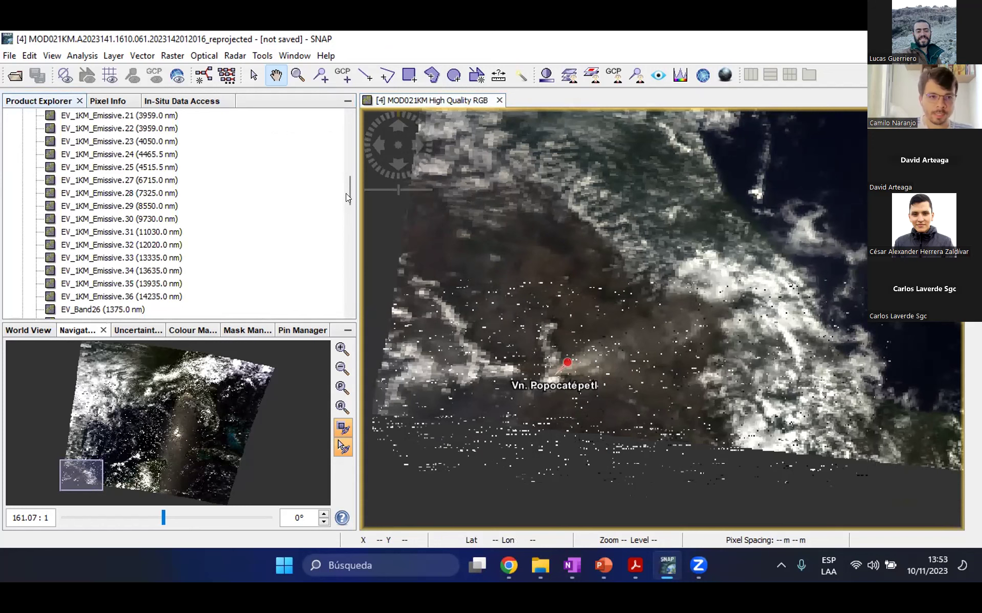
left_click(163, 233)
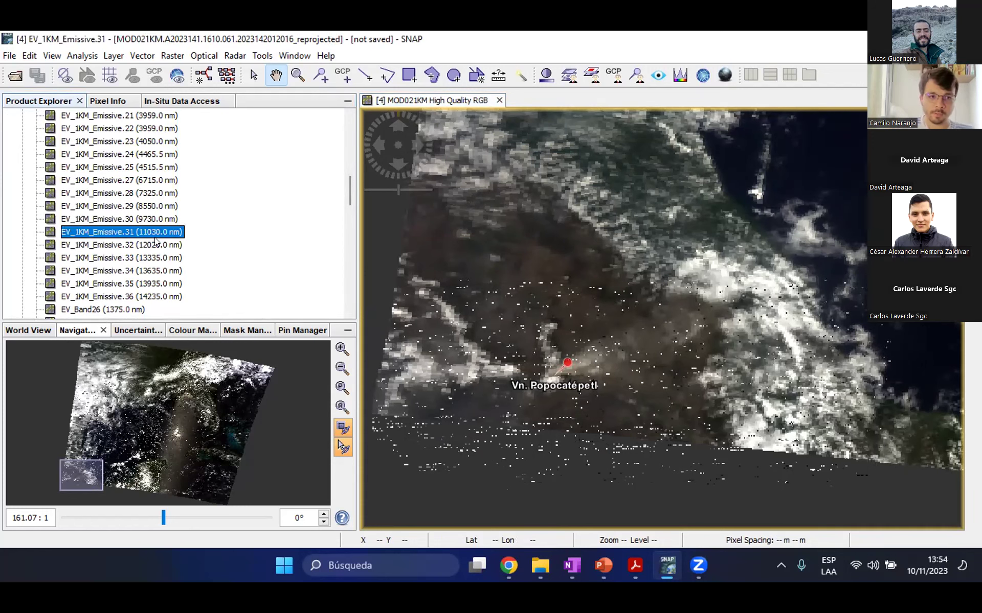
left_click(158, 246)
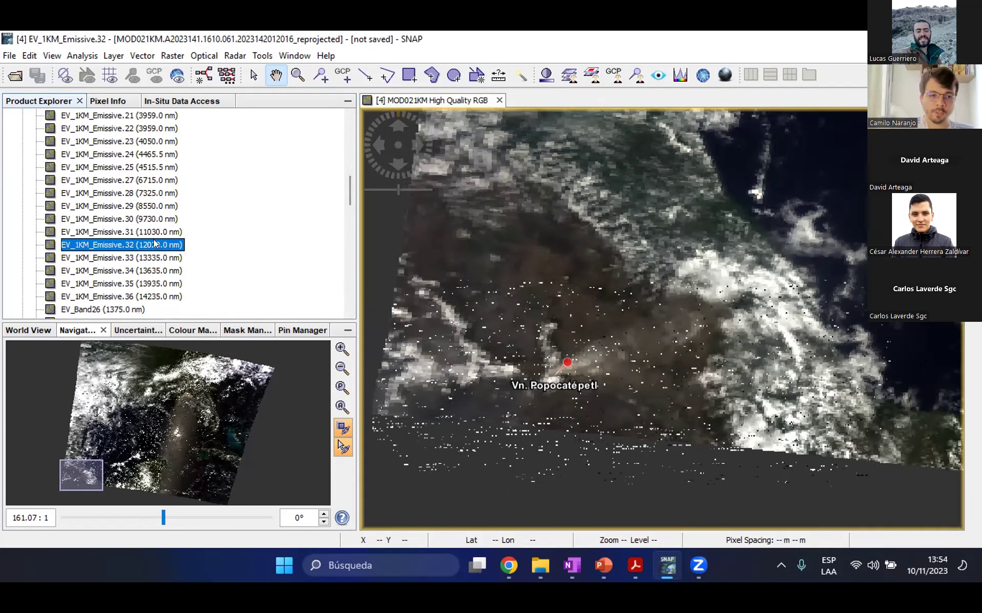
left_click(129, 207)
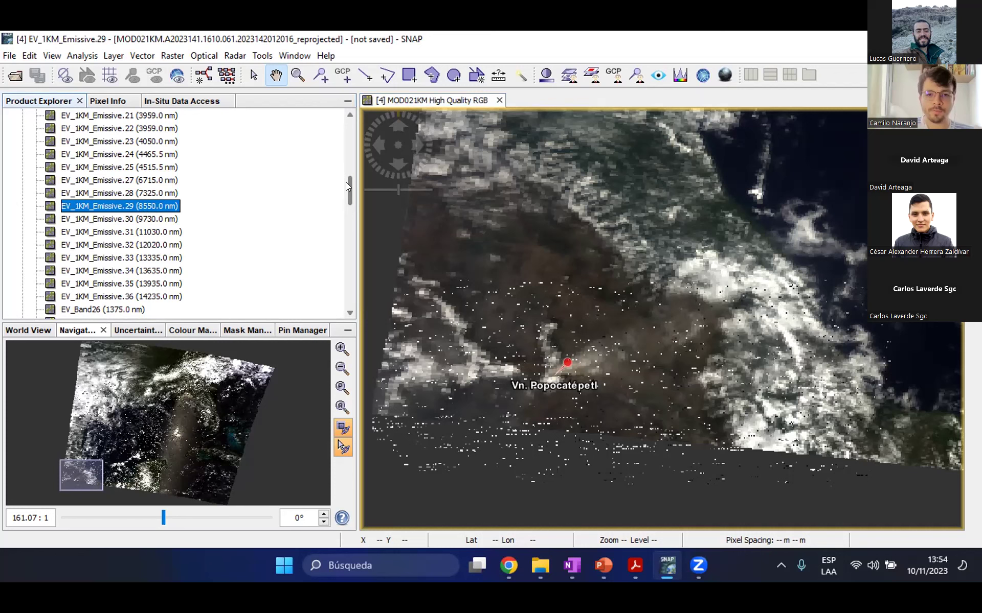
scroll(348, 185, "up", 1)
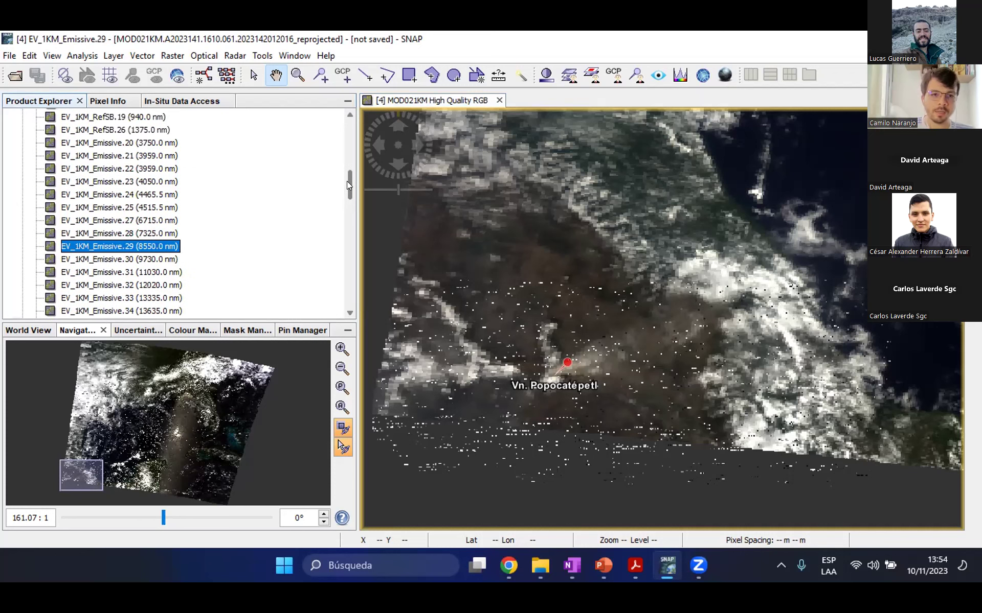
scroll(345, 128, "up", 9)
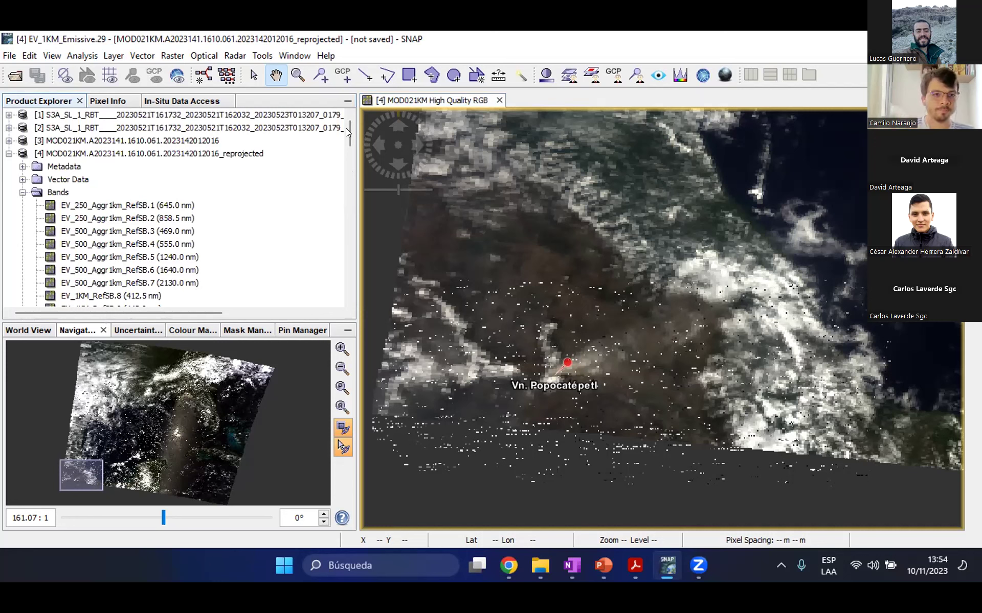
Start Band Maths on the reprojected MODIS product and switch to the workshop PDF at the brightness temperature calibration expressions
left_click(129, 153)
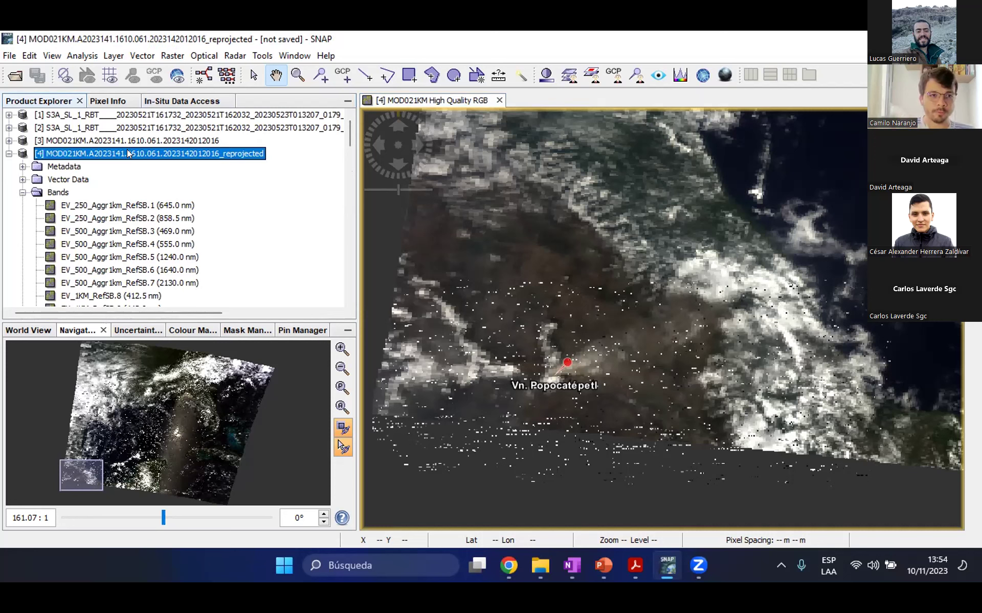
right_click(200, 152)
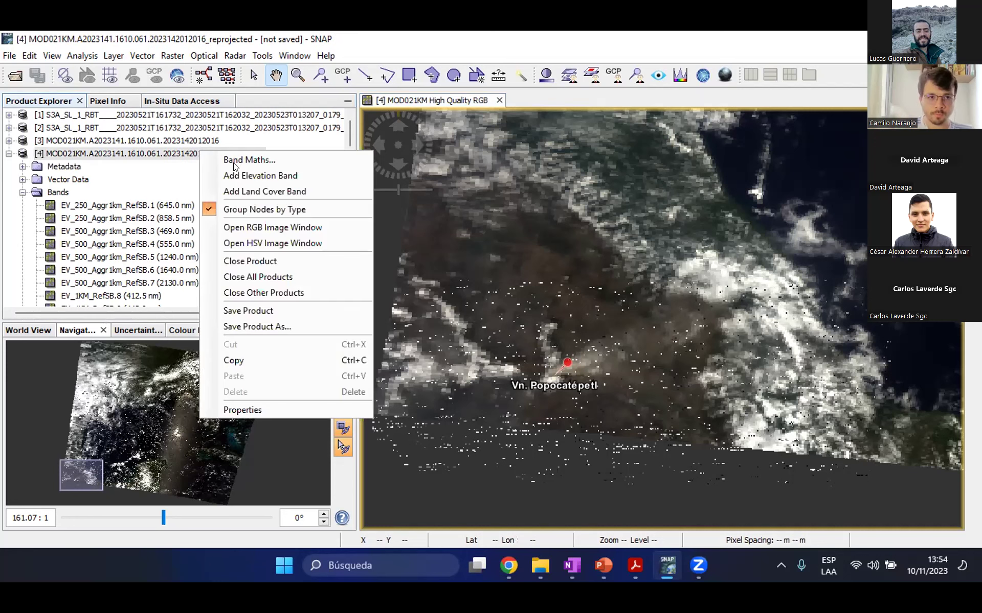
left_click(249, 160)
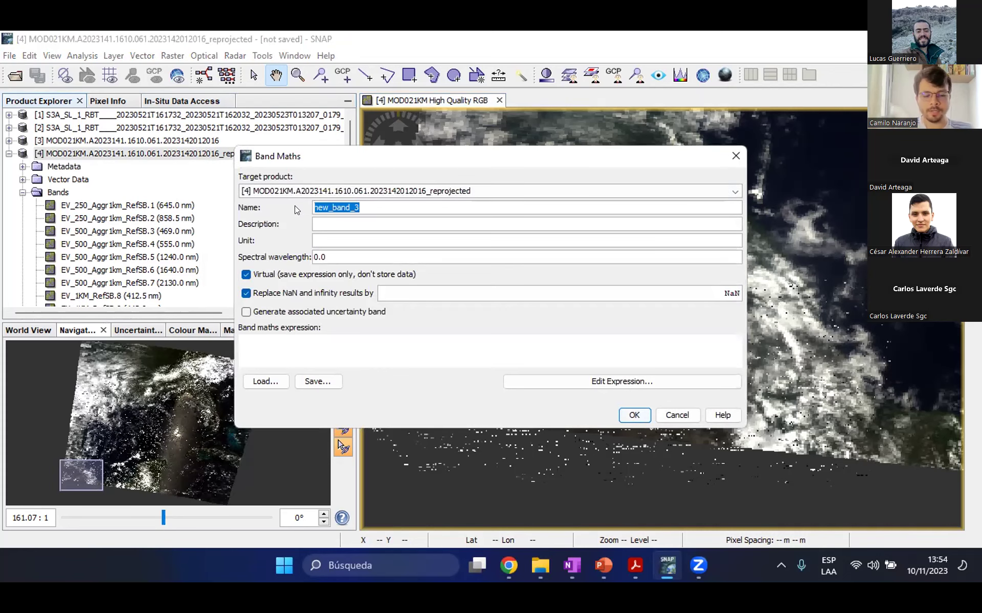
left_click(635, 565)
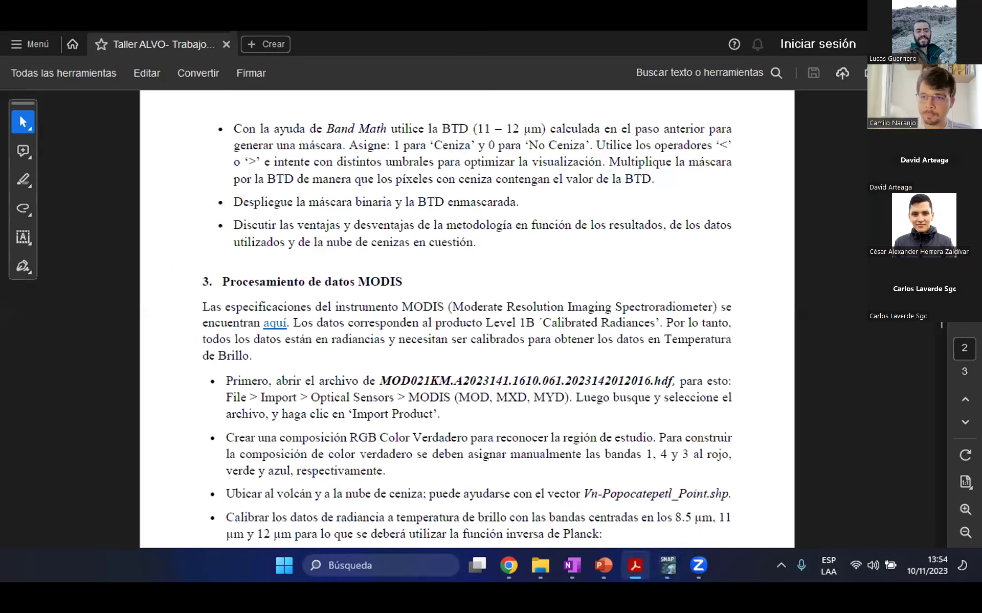
scroll(316, 224, "down", 6)
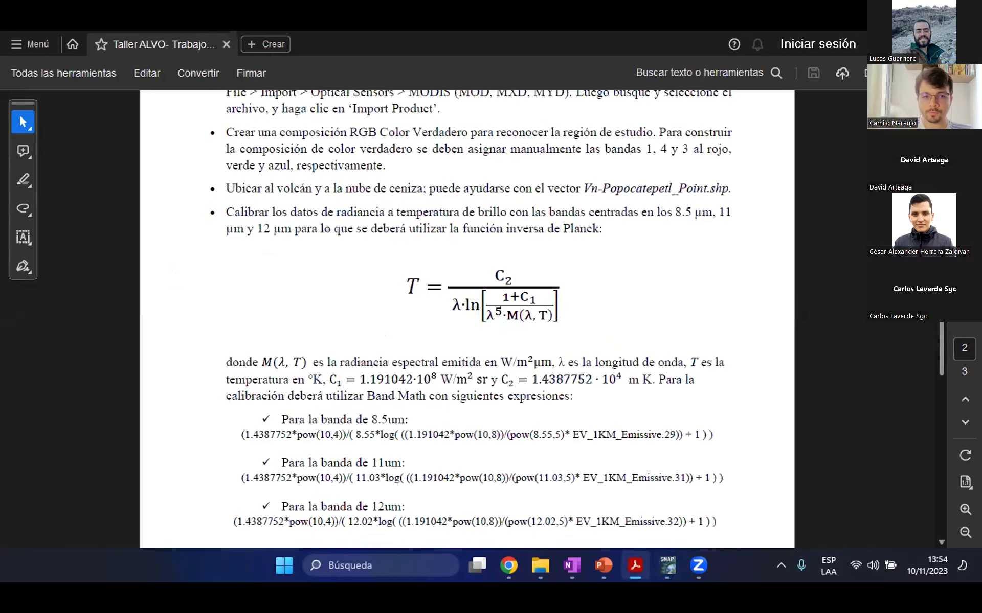
scroll(467, 319, "down", 2)
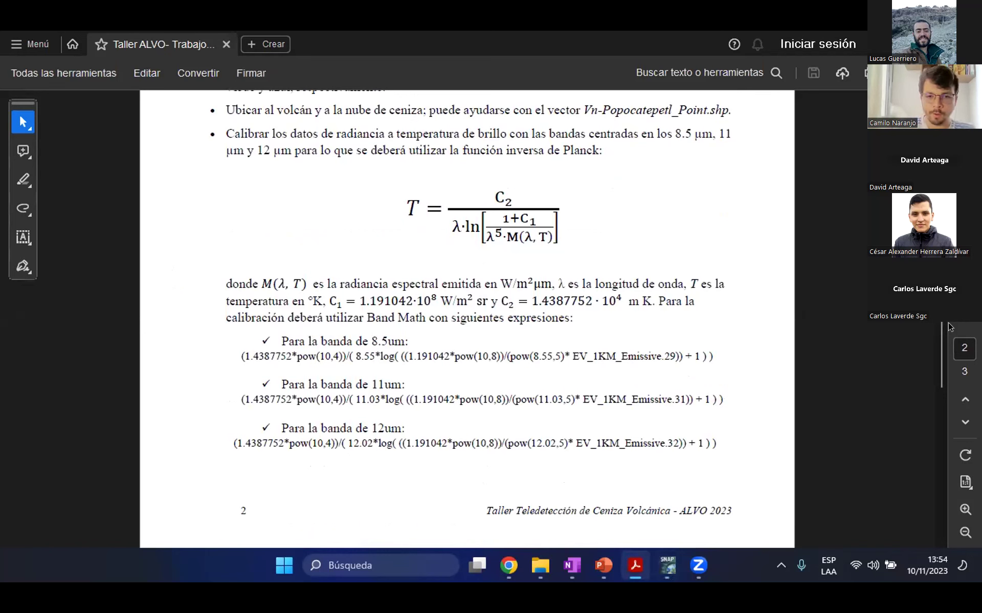
Examine the inverse Planck function in the workshop PDF, relating its radiance, wavelength and C2 terms to the 8.5 µm expression
left_click_drag(717, 357, 236, 351)
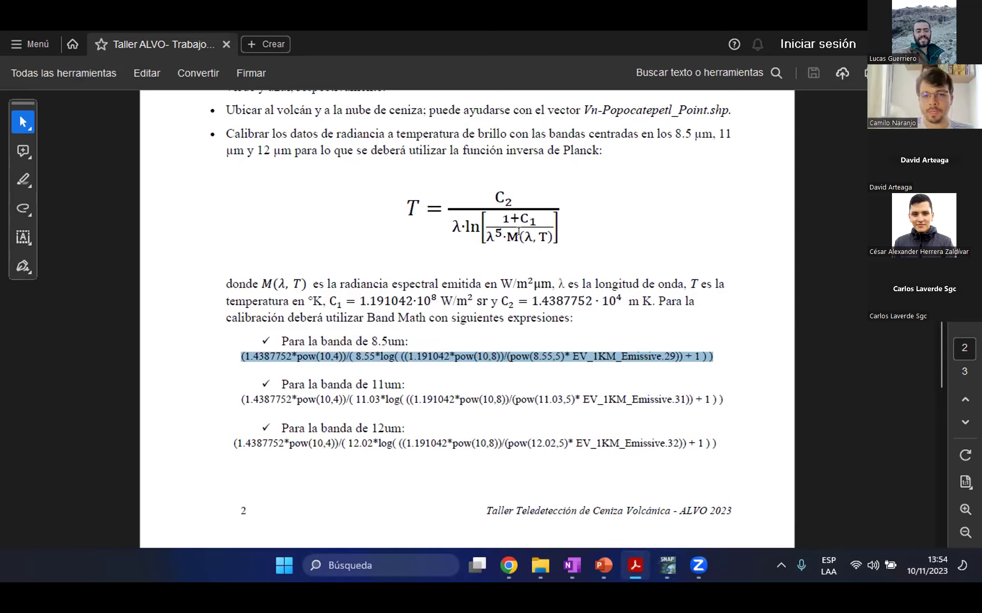
left_click_drag(505, 235, 553, 236)
left_click(514, 234)
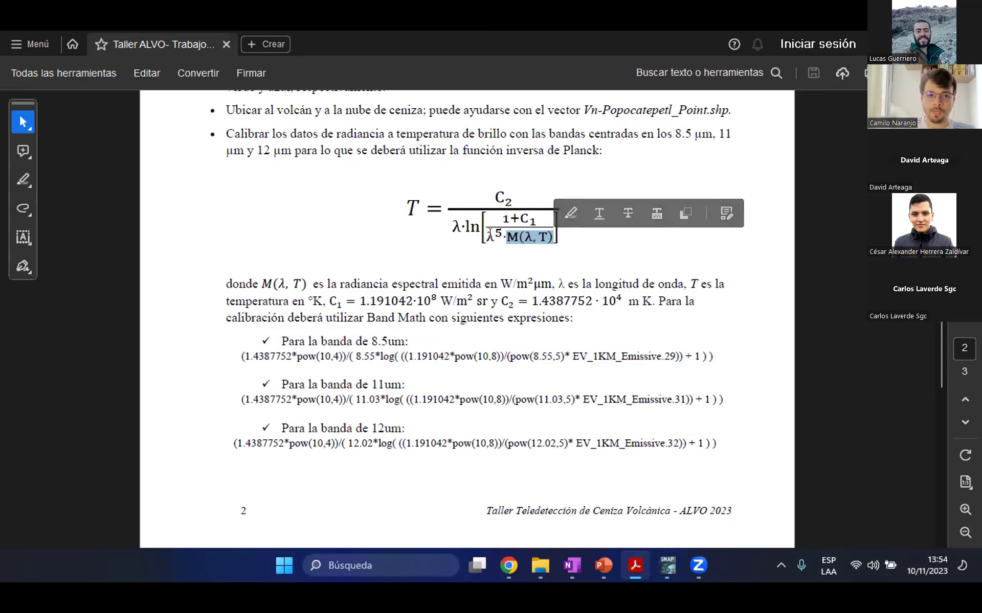
double_click(487, 234)
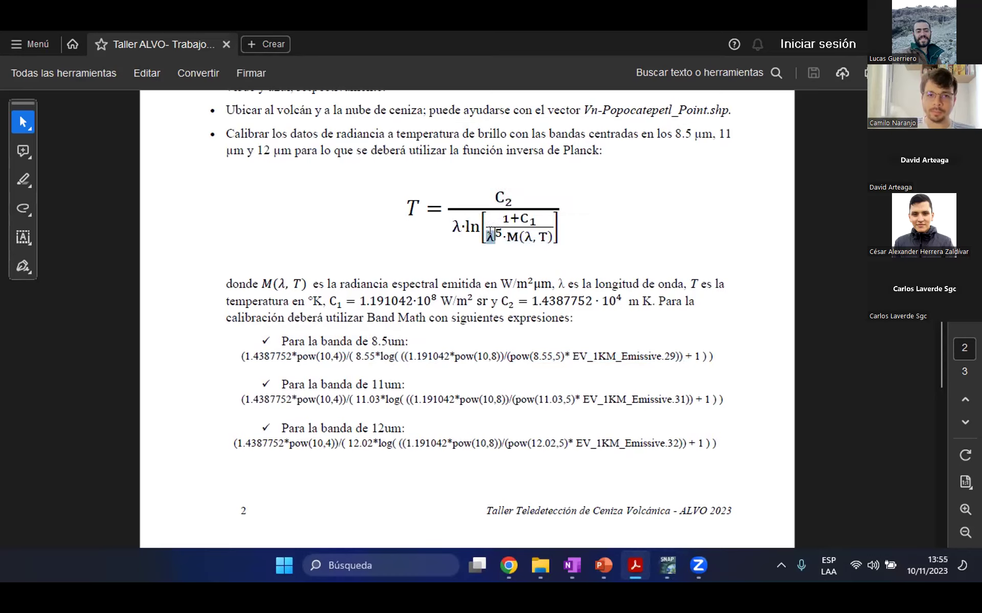
left_click(487, 192)
double_click(503, 192)
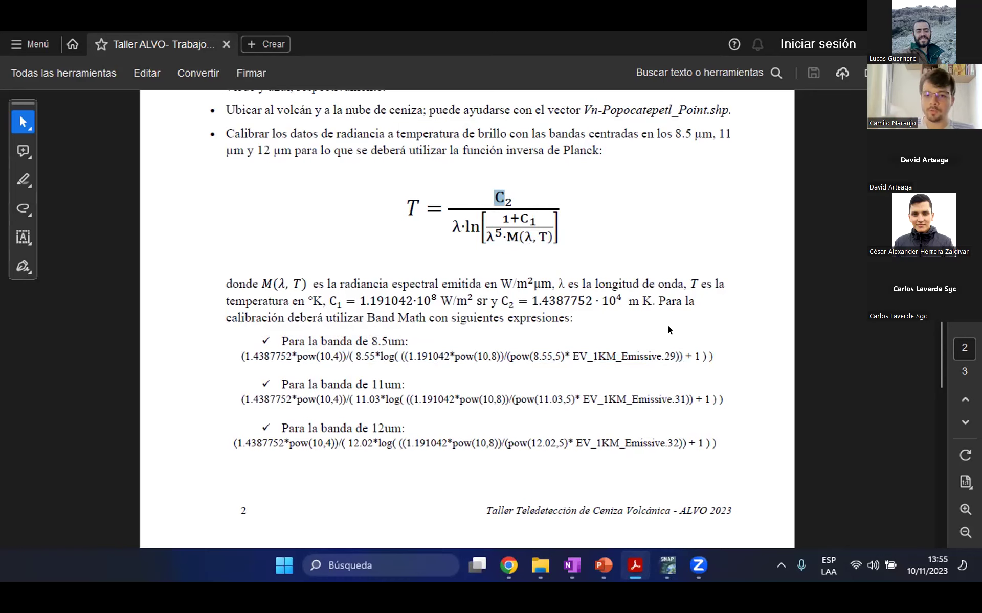
Copy the 8.5 µm calibration expression for EV_1KM_Emissive.29 from the PDF into the SNAP Band Maths expression
left_click_drag(712, 356, 302, 363)
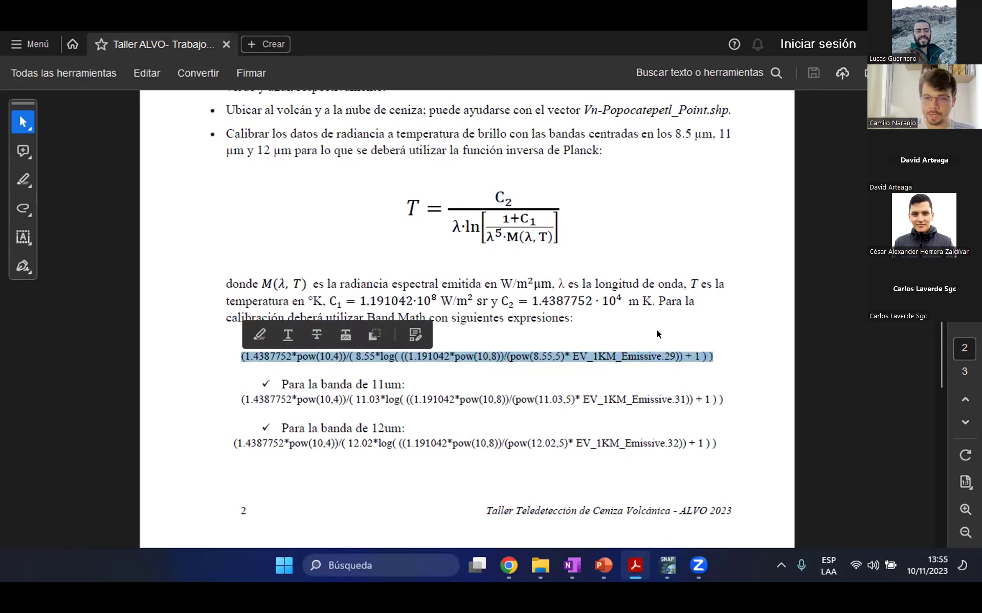
left_click(719, 359)
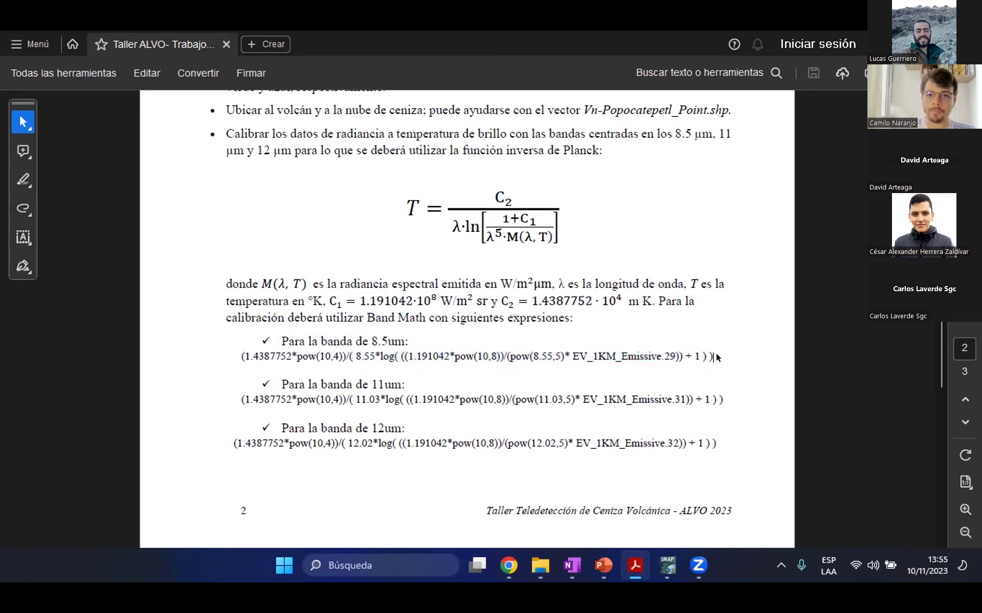
left_click_drag(623, 337, 237, 352)
key("ctrl+c")
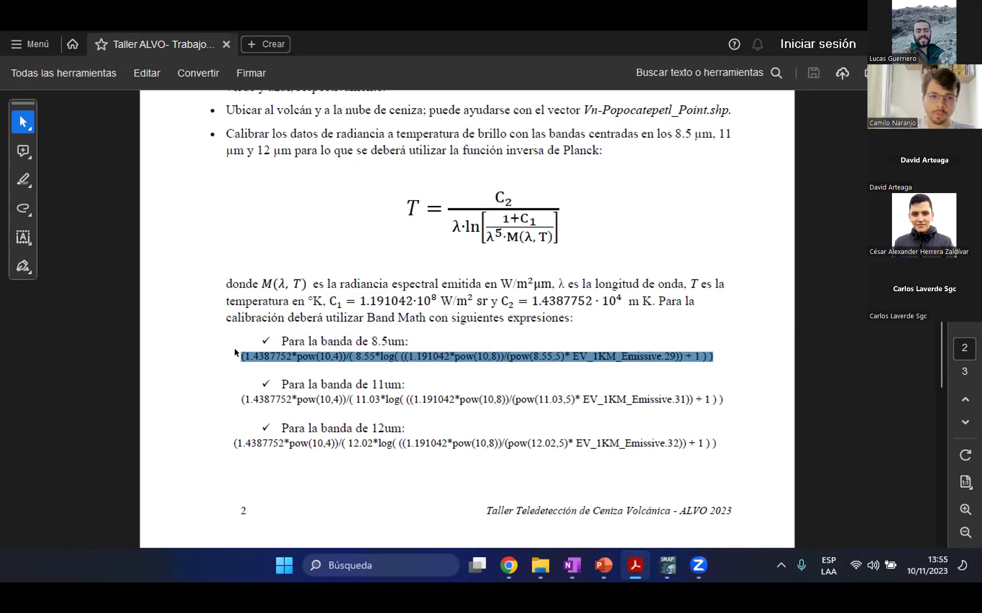
left_click(664, 564)
left_click(279, 339)
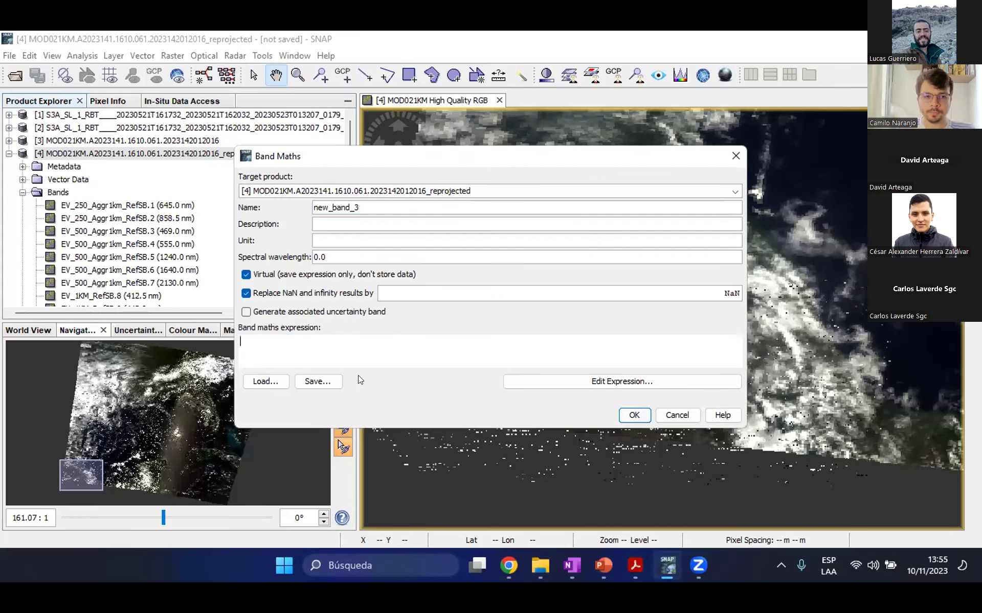
key("ctrl+v")
Name the 8.5 µm brightness temperature band BT85 and create it as a virtual band
left_click(360, 208)
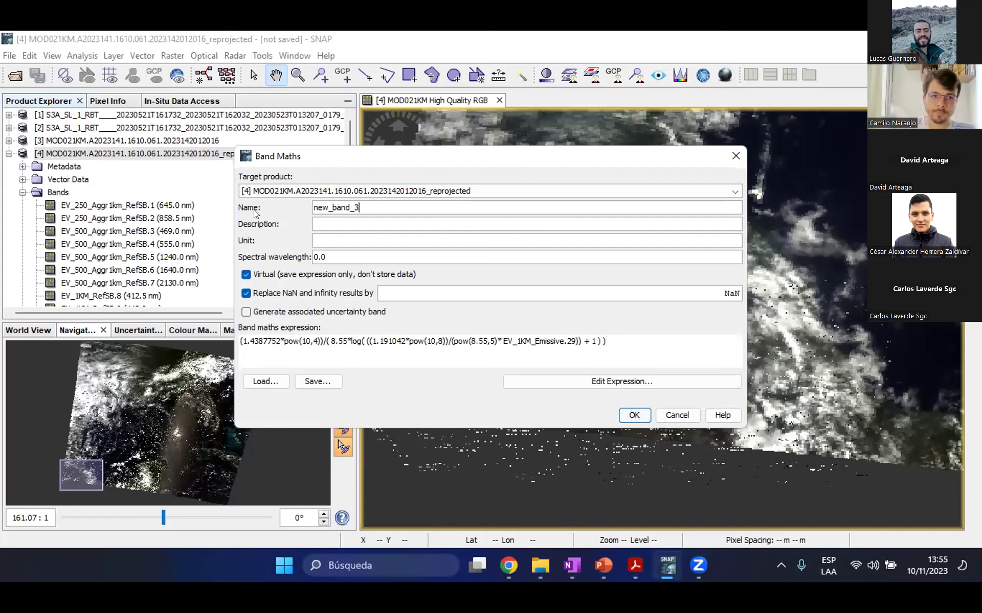
left_click_drag(363, 207, 301, 210)
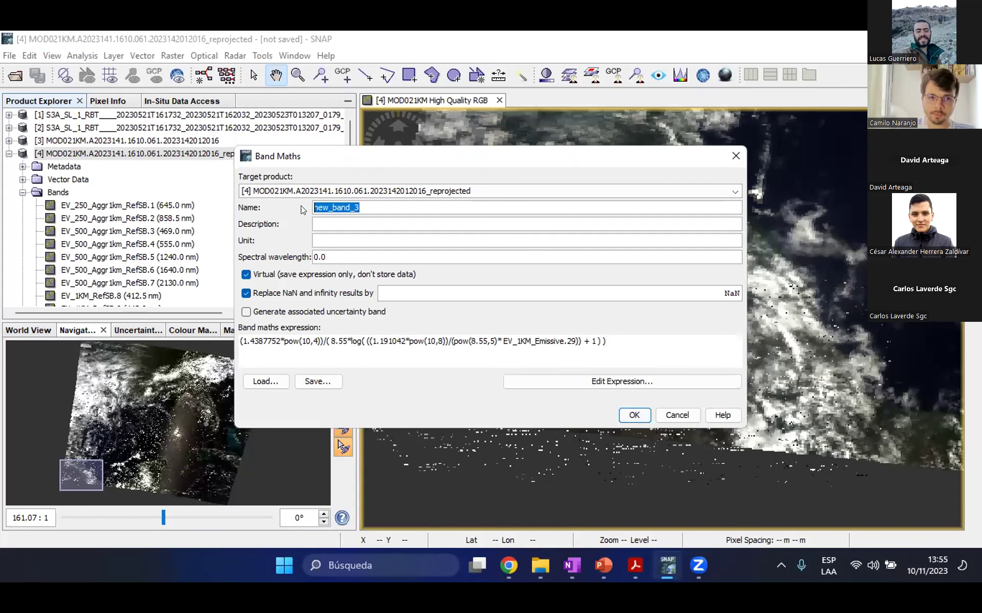
type("BT85")
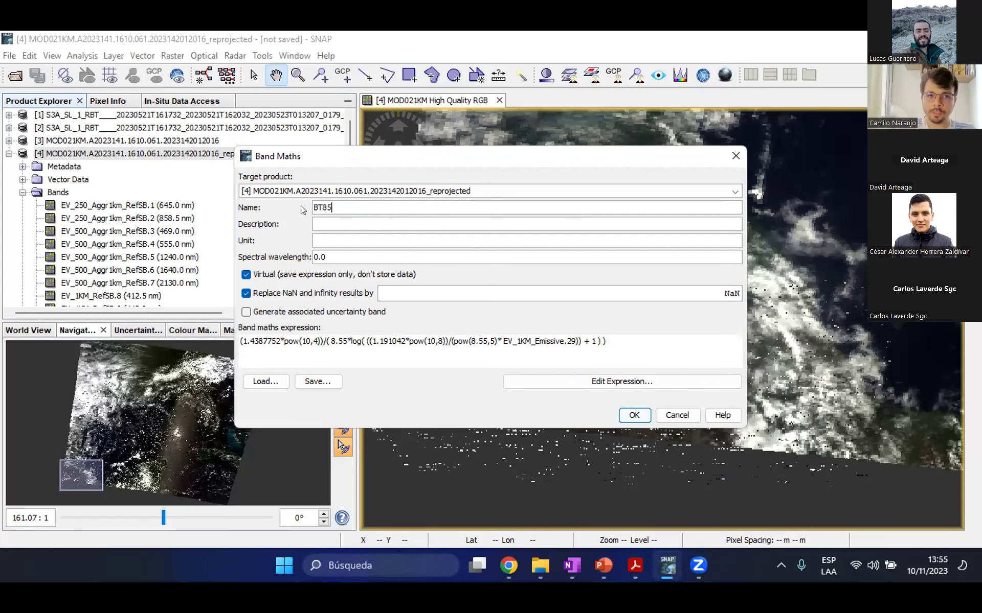
left_click(634, 415)
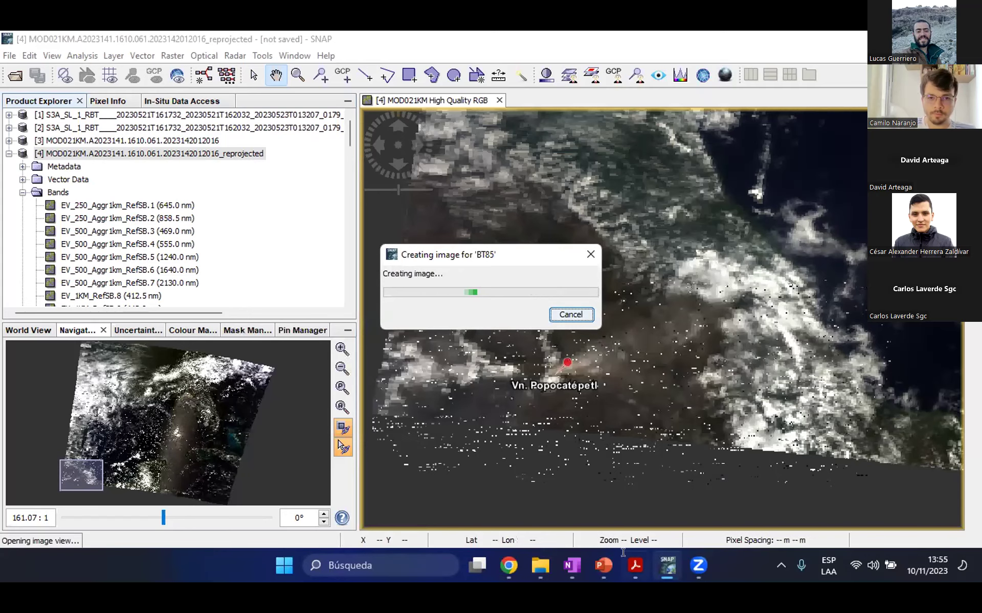
Copy the 11 µm calibration expression for EV_1KM_Emissive.31 from the PDF into a new SNAP Band Maths expression for the reprojected MODIS product
left_click(635, 565)
left_click_drag(722, 393, 240, 397)
key("ctrl+c")
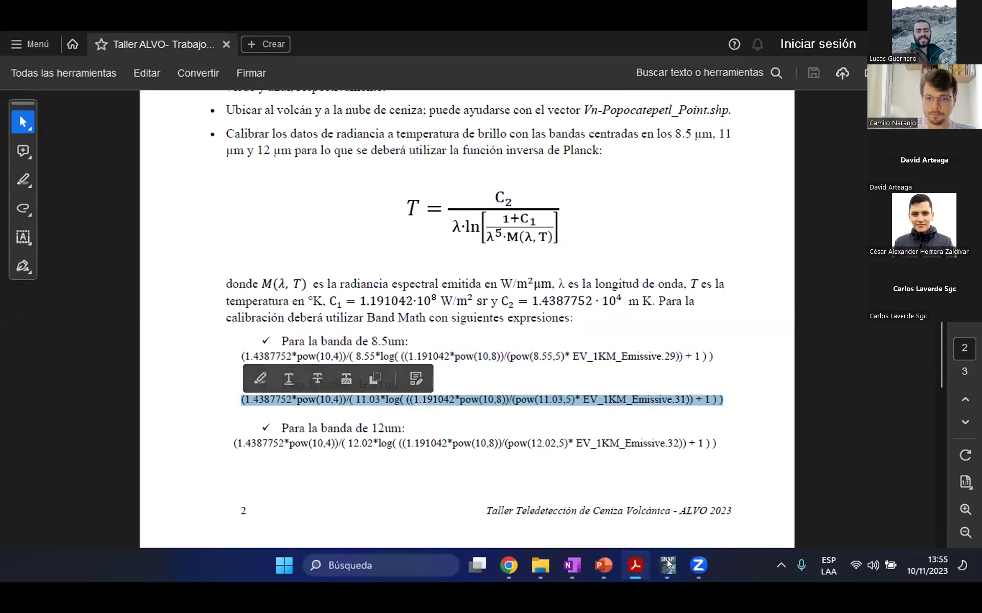
left_click(659, 560)
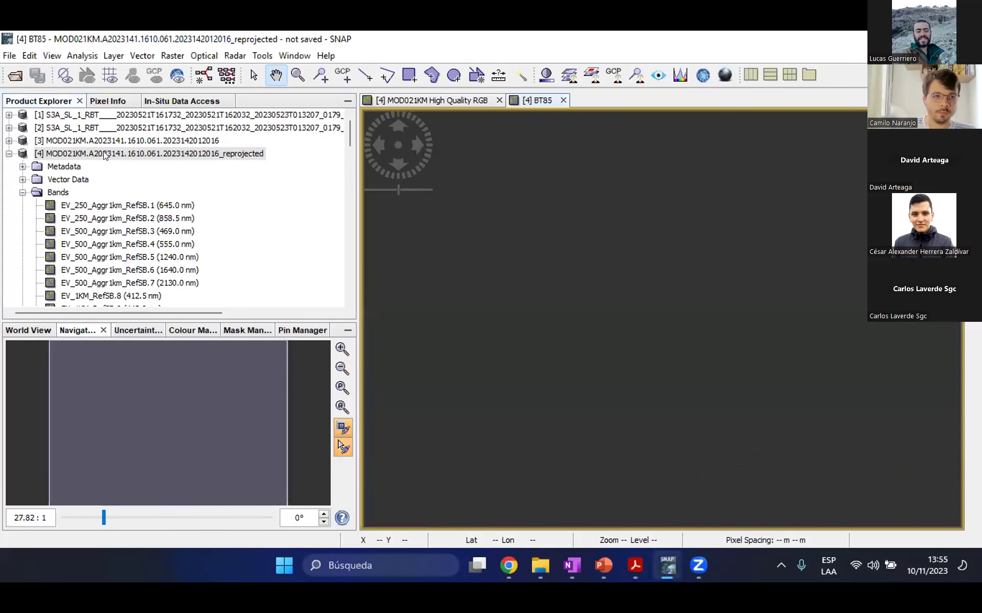
right_click(105, 154)
left_click(154, 162)
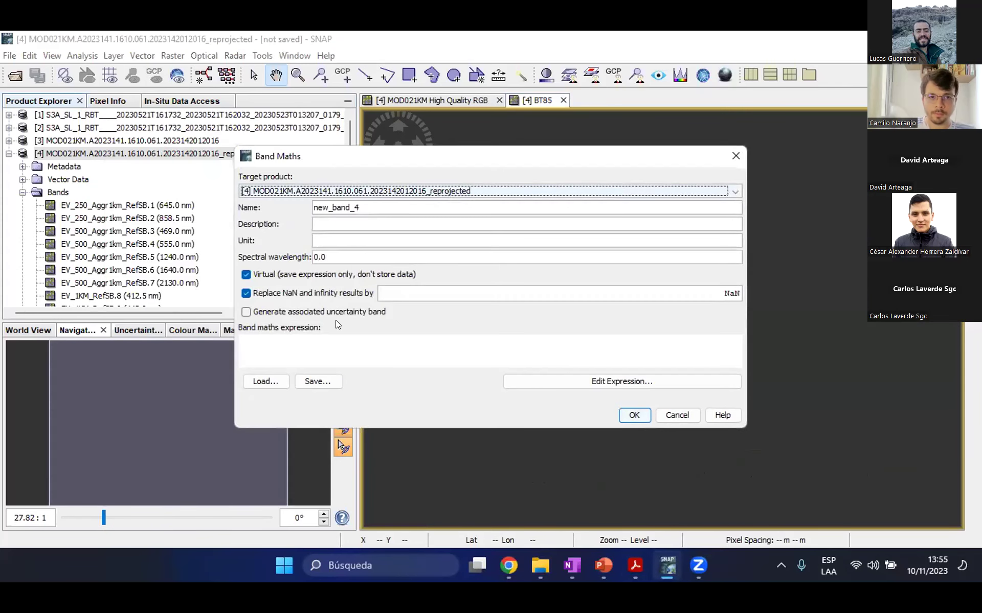
left_click(319, 349)
key("ctrl+v")
Name the 11 µm brightness temperature band BT11 and create it as a virtual band
left_click_drag(285, 200, 288, 203)
type("bt")
key("BackSpace")
key("BackSpace")
type("BT11")
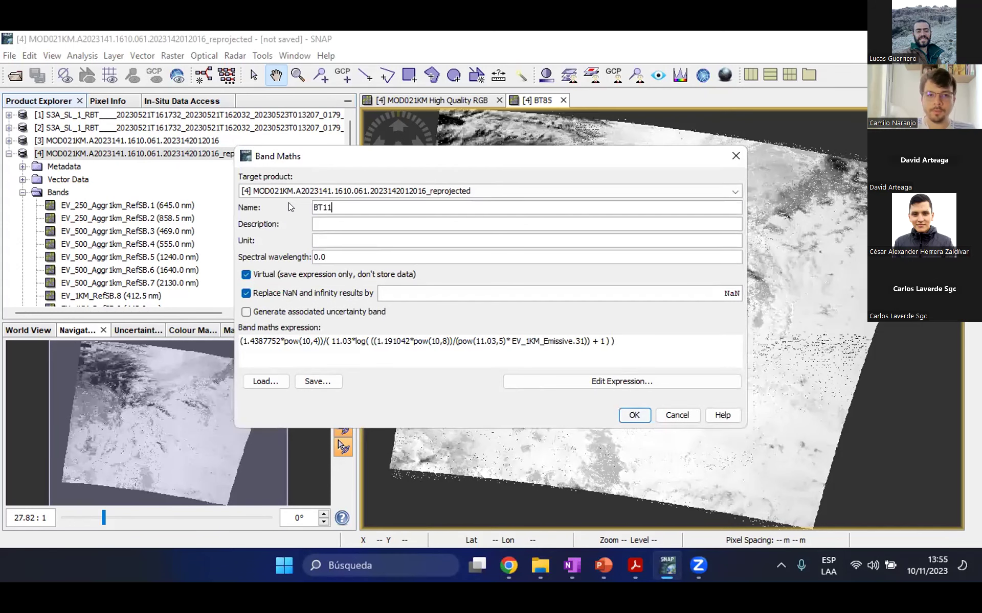
left_click(634, 415)
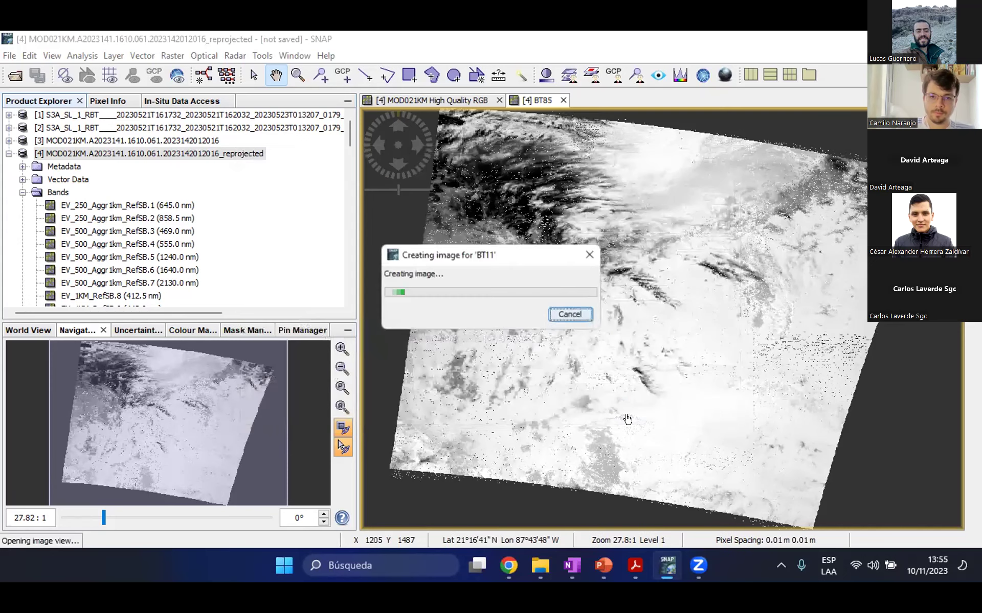
Copy the 12 µm calibration expression for EV_1KM_Emissive.32 from the PDF into a new SNAP Band Maths expression for the reprojected MODIS product
left_click(637, 562)
left_click_drag(721, 443, 234, 442)
key("ctrl+c")
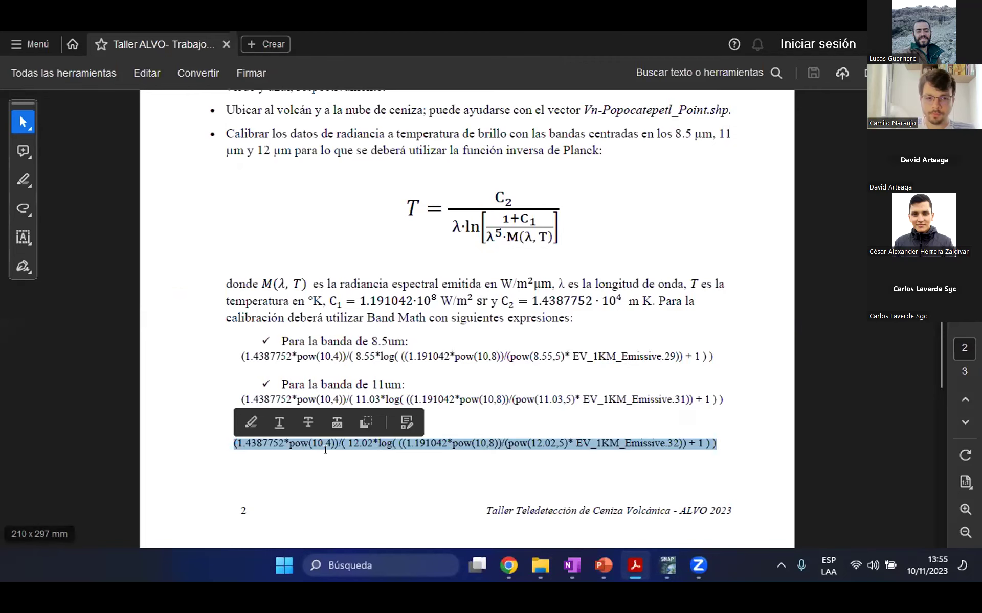
left_click(635, 567)
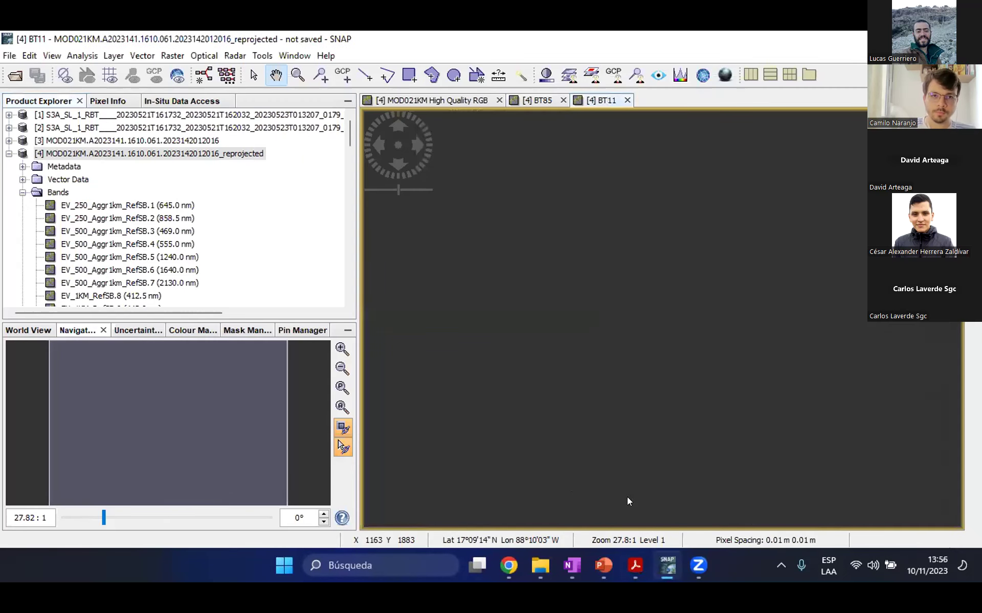
right_click(80, 152)
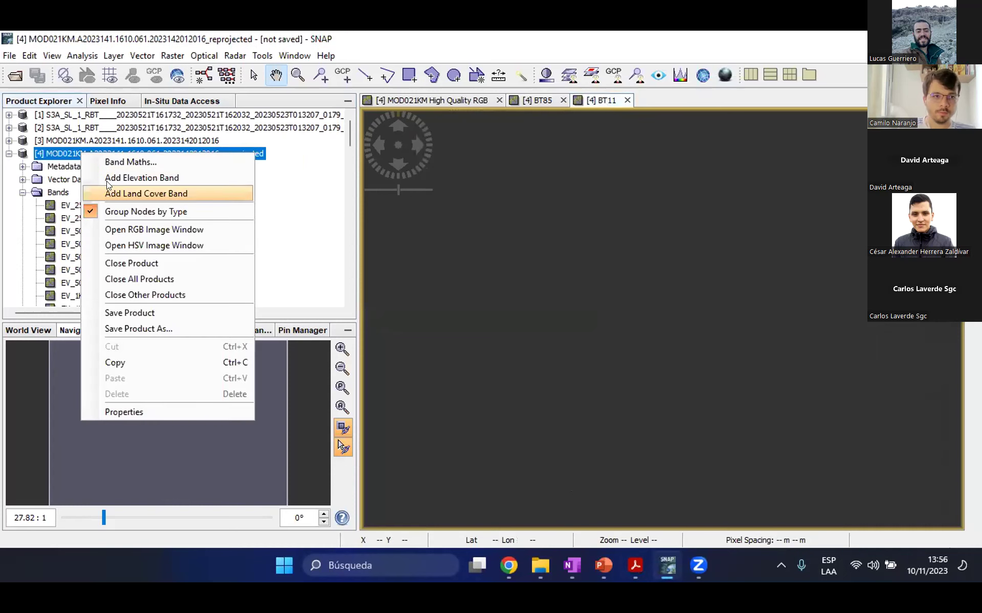
left_click(121, 162)
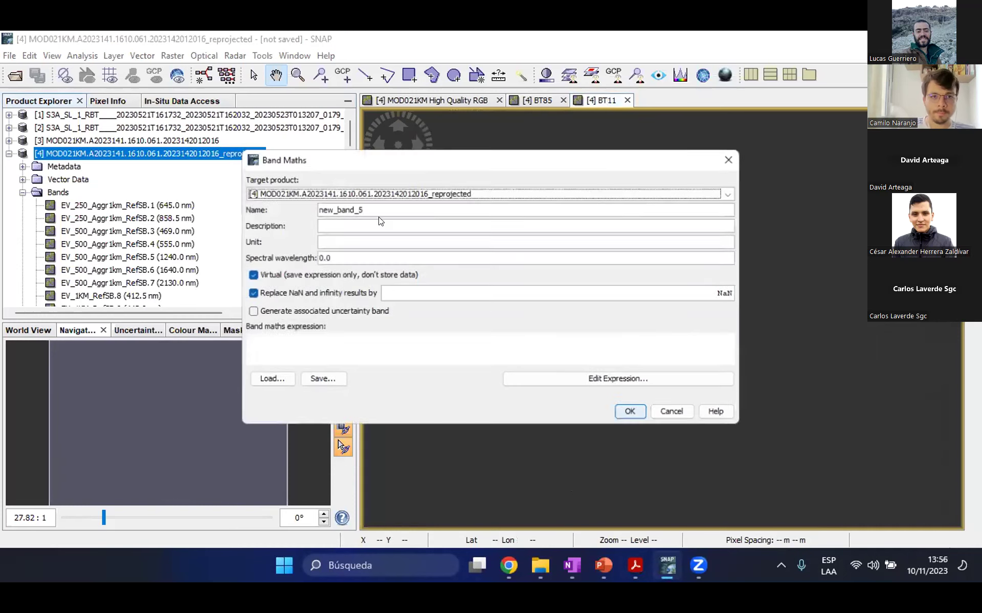
key("ctrl+v")
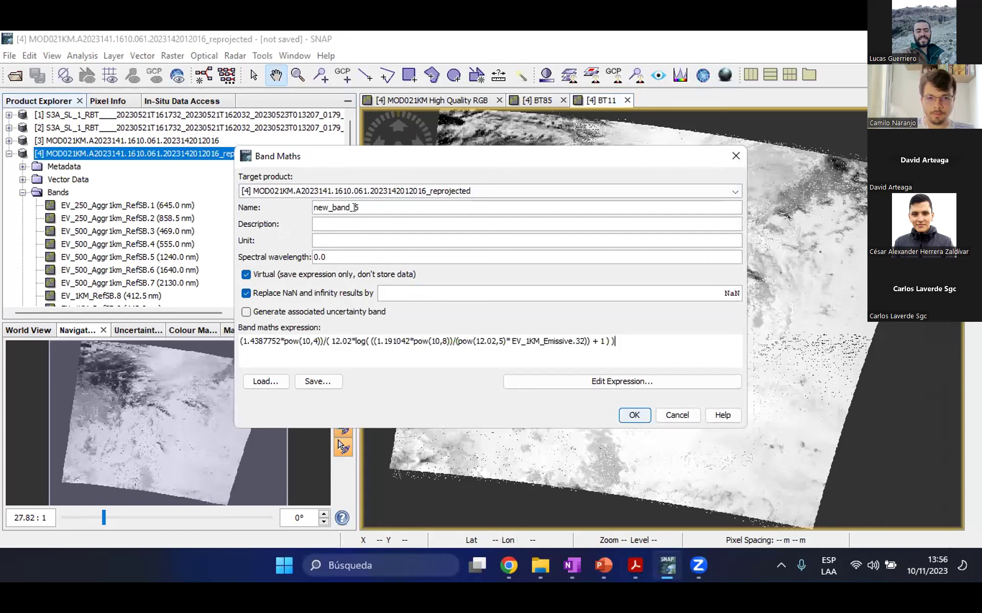
Name the 12 µm brightness temperature band BT12 and create it as a virtual band
double_click(317, 207)
type("bt")
type("BT12")
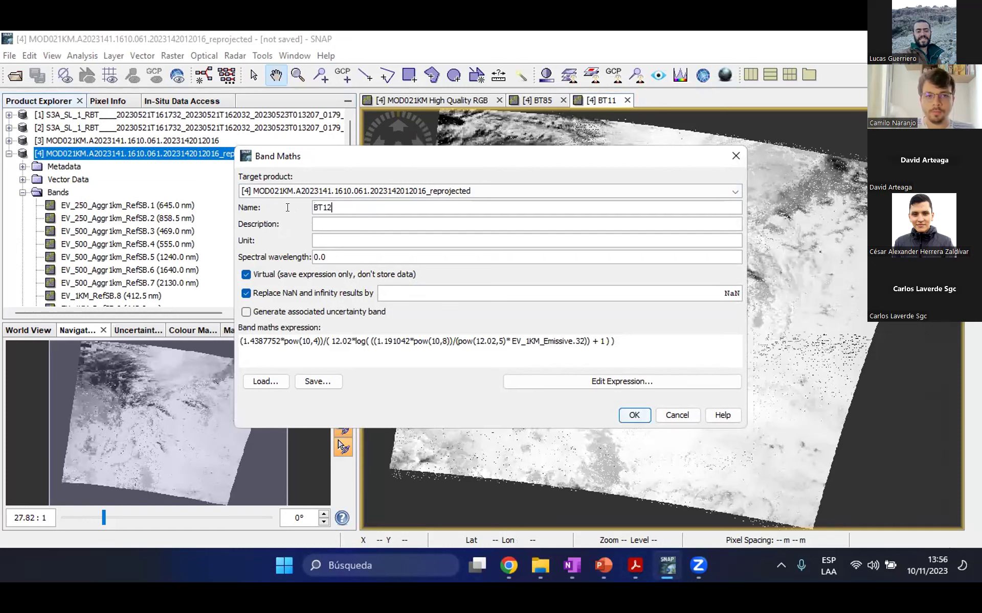
left_click(629, 415)
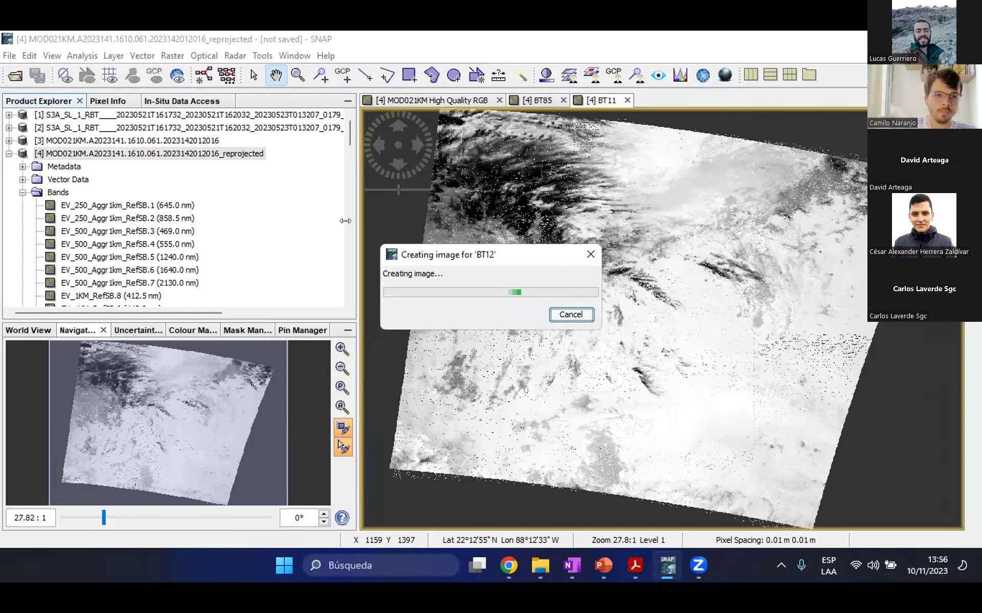
Show the pixel values and arrange the BT11, BT12, BT85 and RGB image views evenly in a grid
scroll(338, 280, "down", 3)
scroll(336, 276, "down", 20)
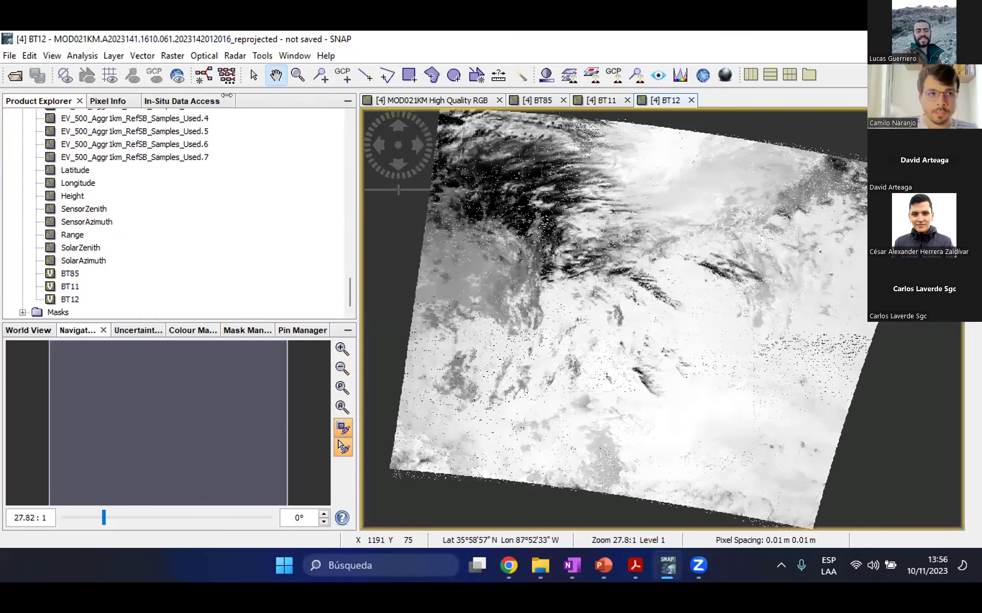
left_click(93, 98)
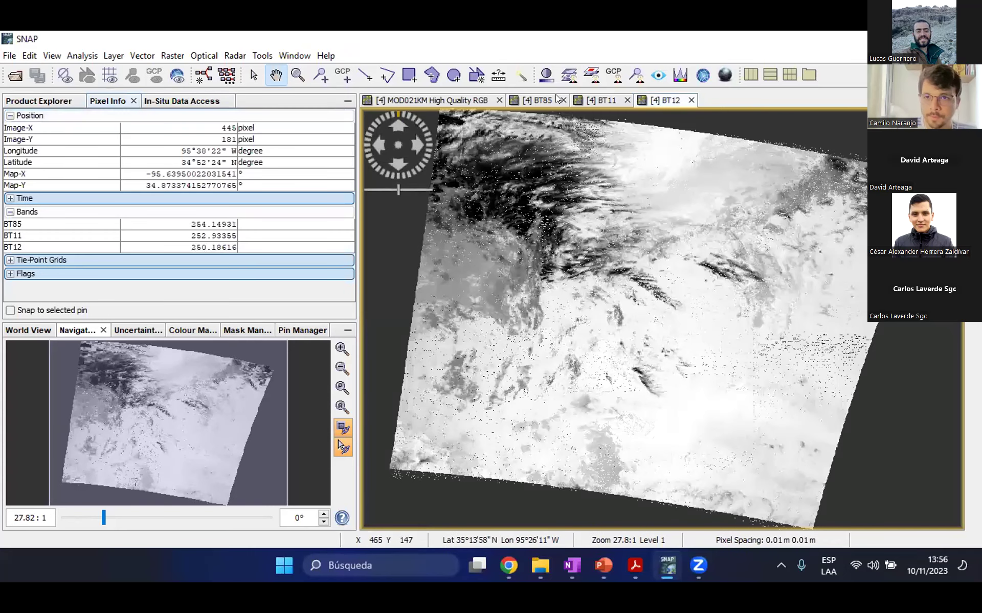
left_click(789, 75)
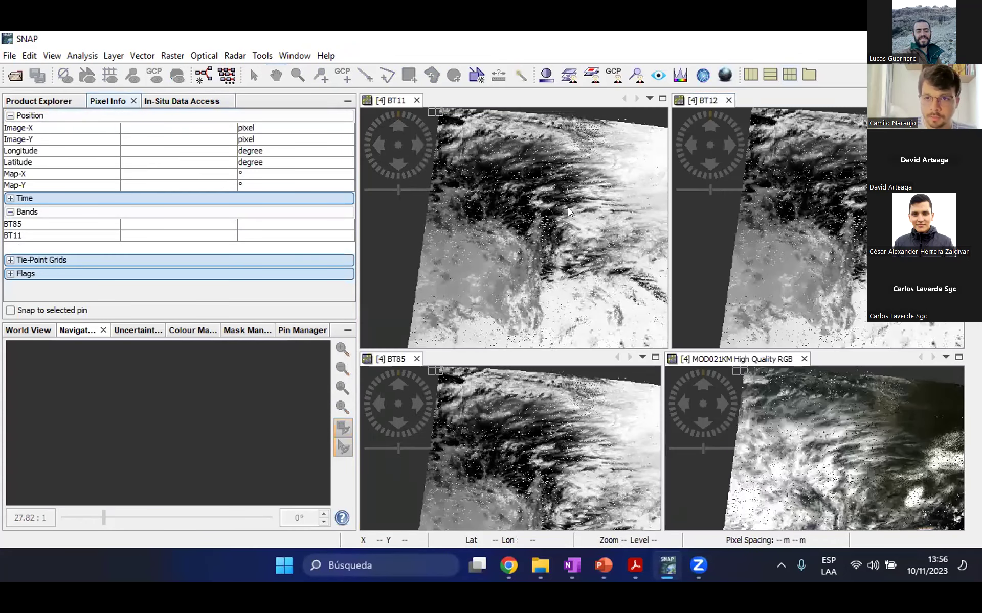
Examine the area around Popocatépetl in the BT11, BT12, BT85 and RGB views and compare the ash cloud's brightness temperatures
left_click(498, 151)
left_click_drag(488, 126, 556, 151)
left_click_drag(461, 204, 479, 102)
left_click_drag(498, 239, 510, 161)
left_click_drag(398, 190, 493, 190)
scroll(494, 190, "up", 5)
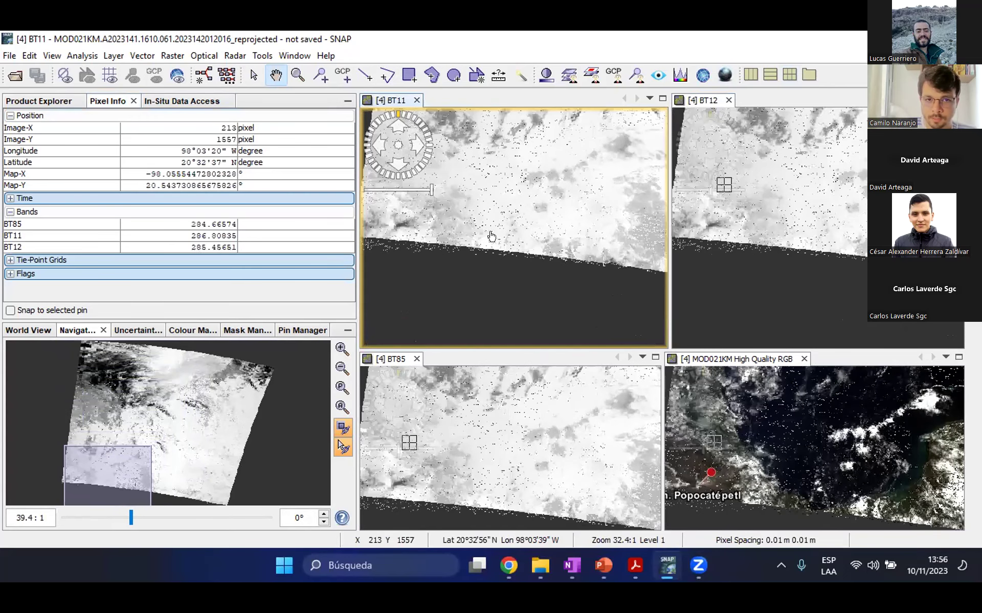
left_click_drag(396, 192, 415, 190)
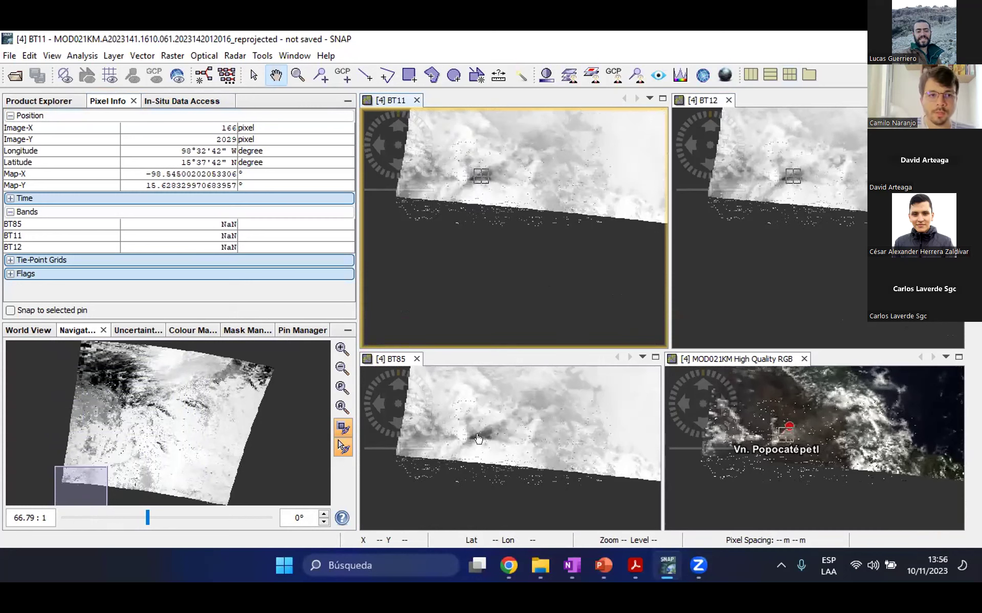
left_click(484, 438)
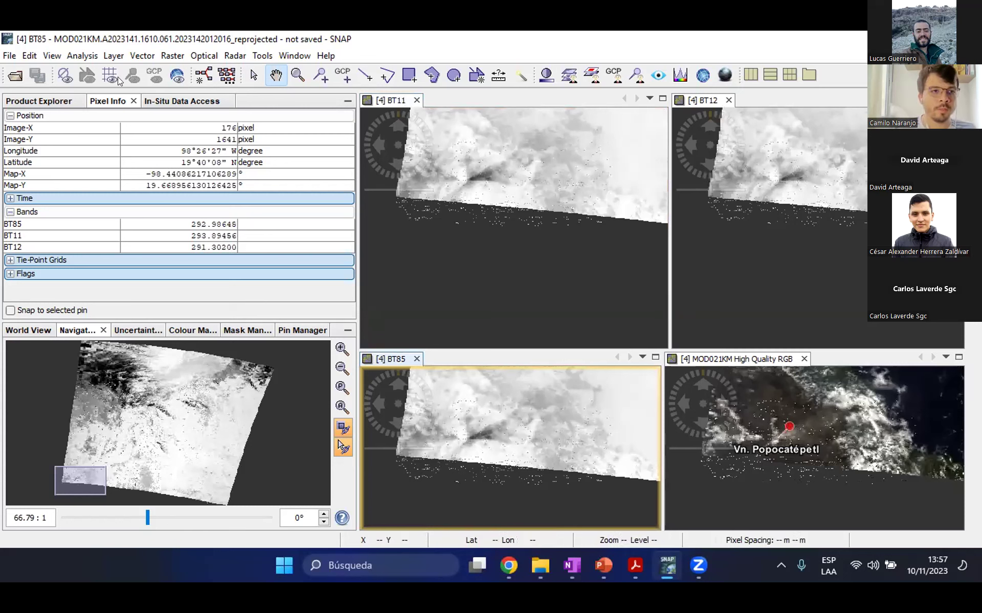
Close the BT11, BT12 and BT85 image views, keeping only the MOD021KM High Quality RGB view open
left_click(51, 100)
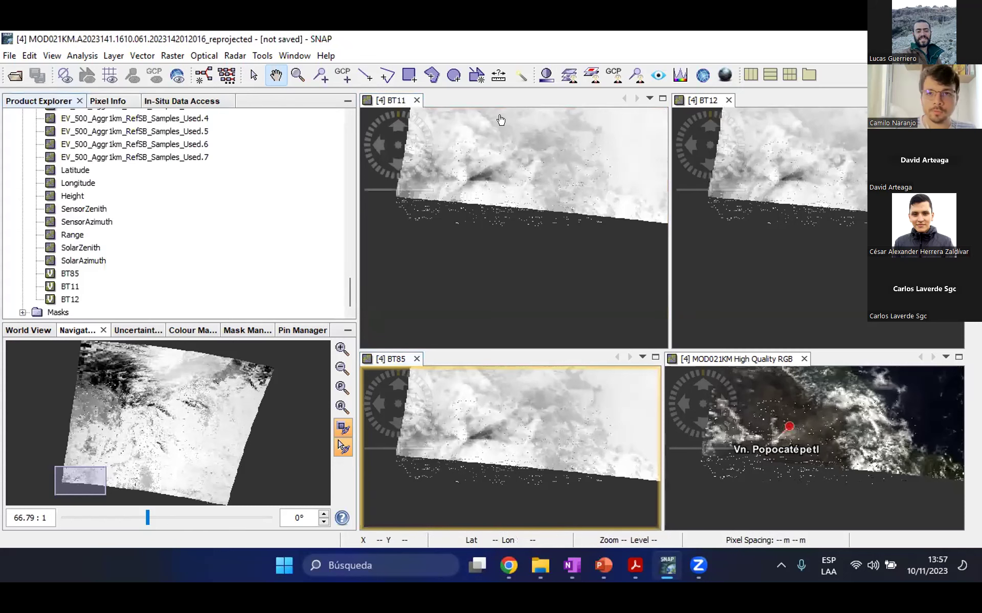
left_click(707, 101)
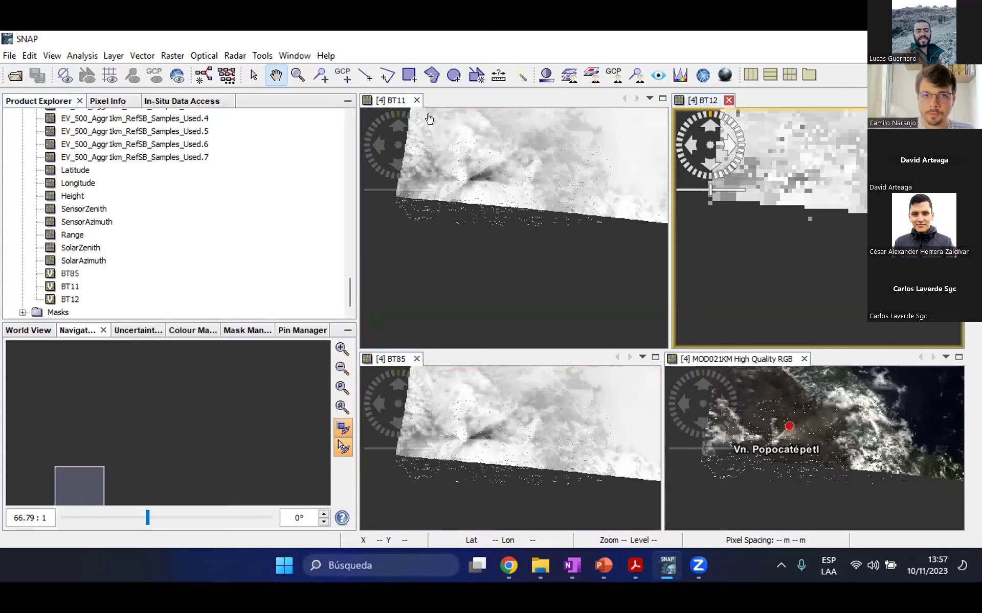
Start a new Band Maths band for the reprojected MODIS product and name it BTD1112
left_click_drag(351, 285, 327, 120)
right_click(229, 156)
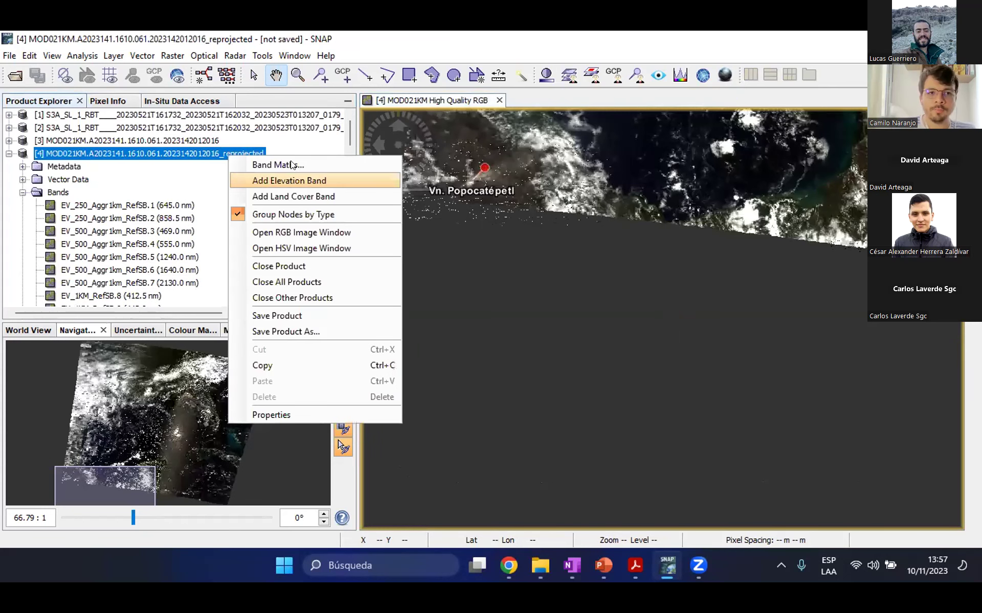
left_click(391, 165)
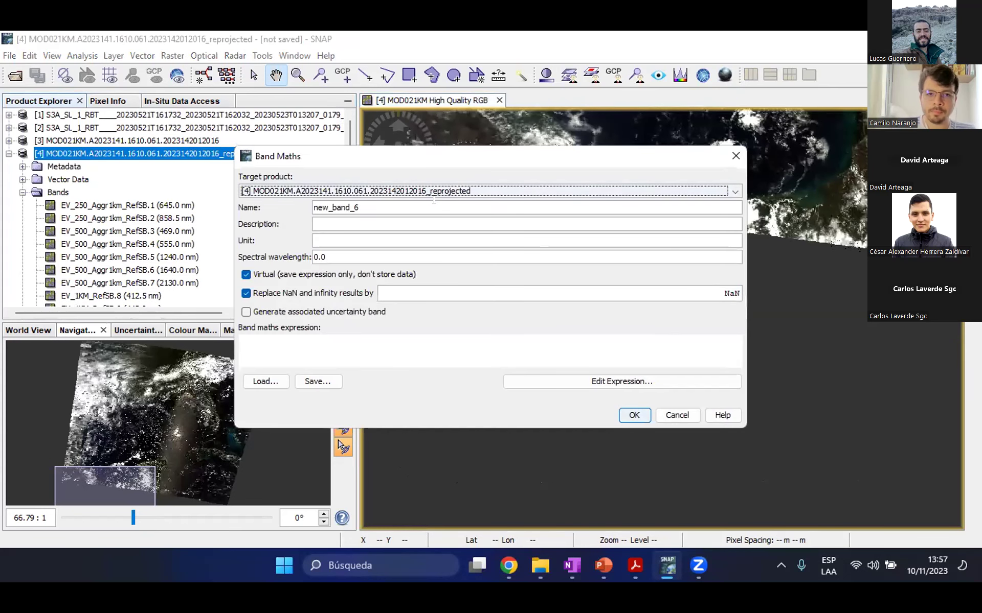
key("Tab")
type("b")
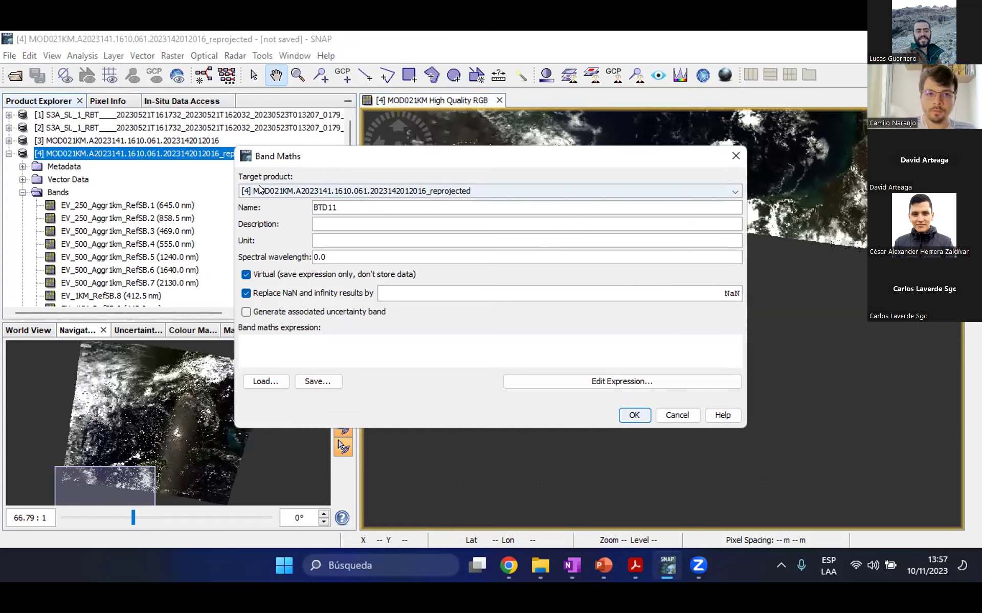
Hide the masks in the expression editor, build the expression BT11 - BT12 and create the BTD1112 virtual band
left_click(603, 386)
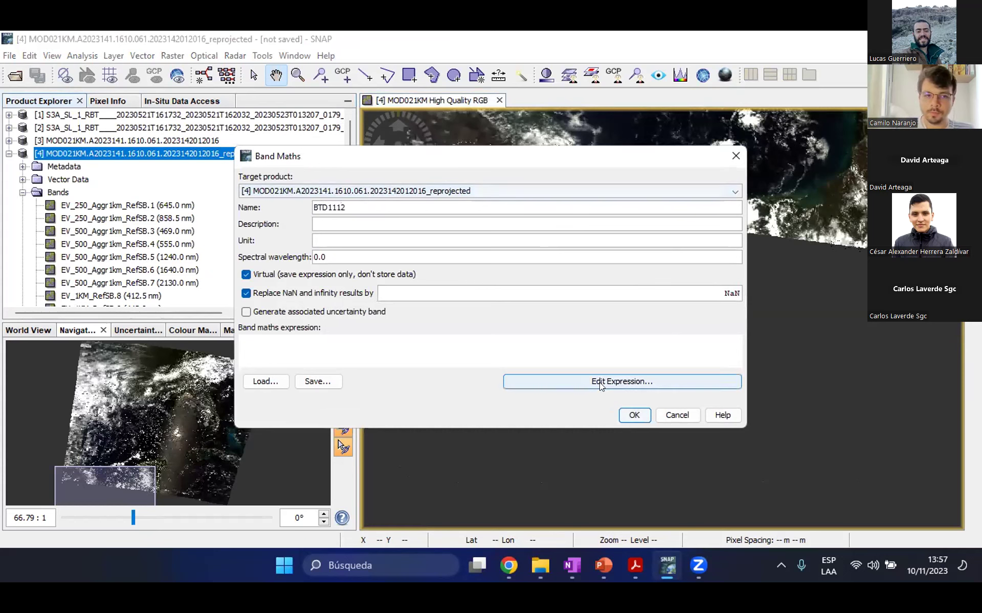
left_click(235, 341)
scroll(416, 302, "down", 4)
scroll(358, 305, "down", 10)
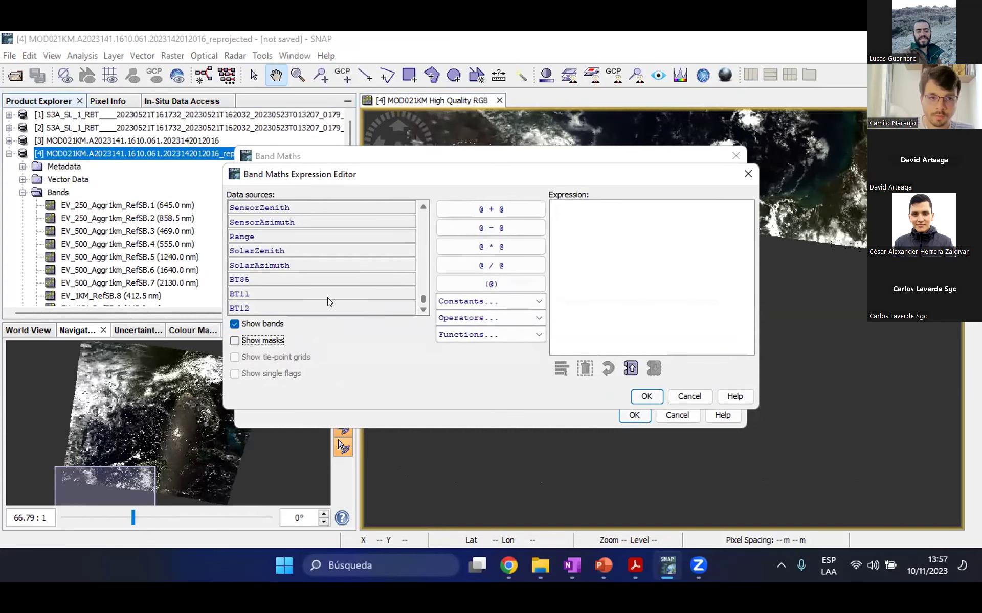
left_click(295, 290)
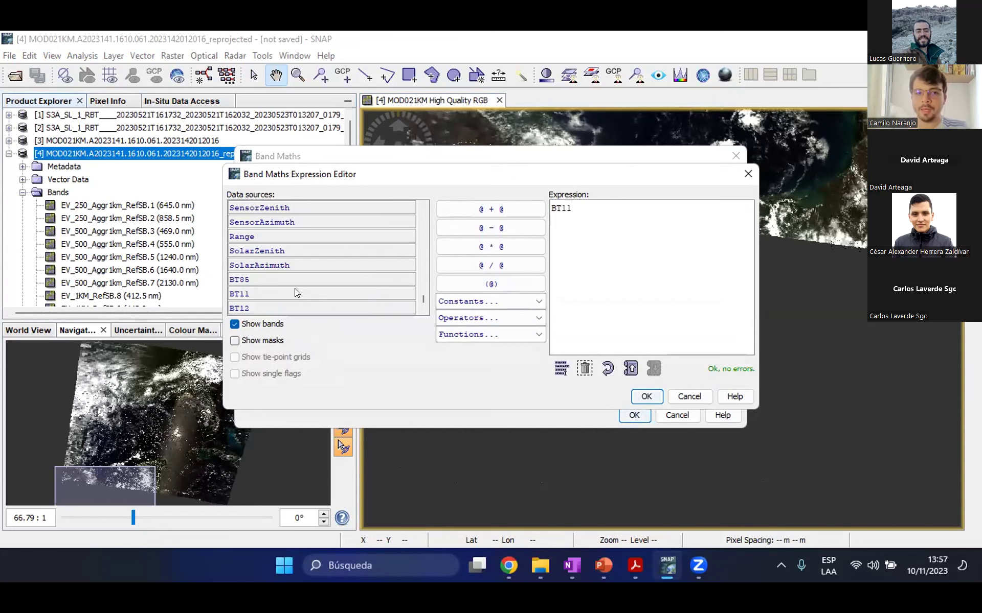
type("-")
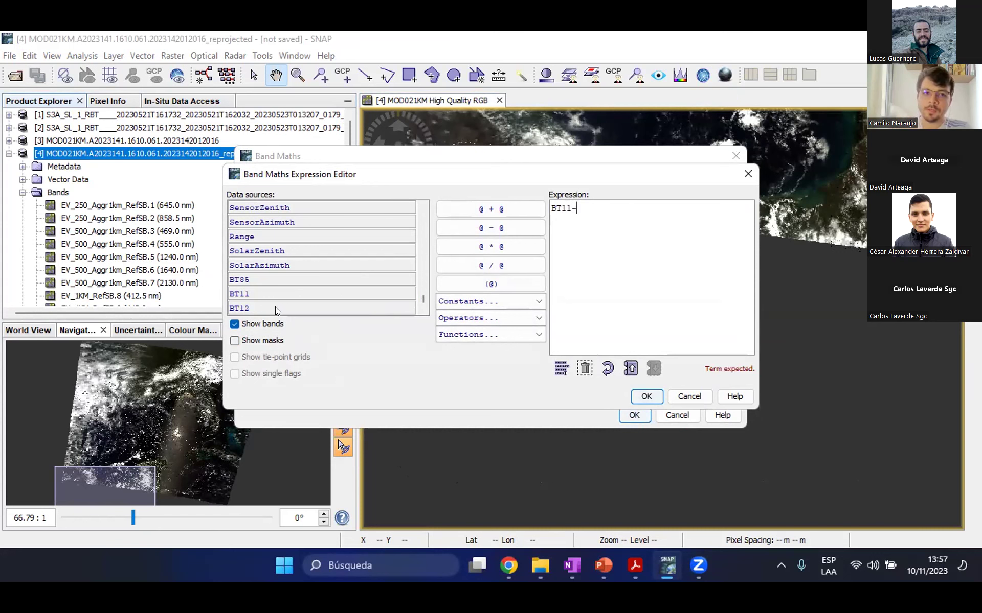
double_click(254, 306)
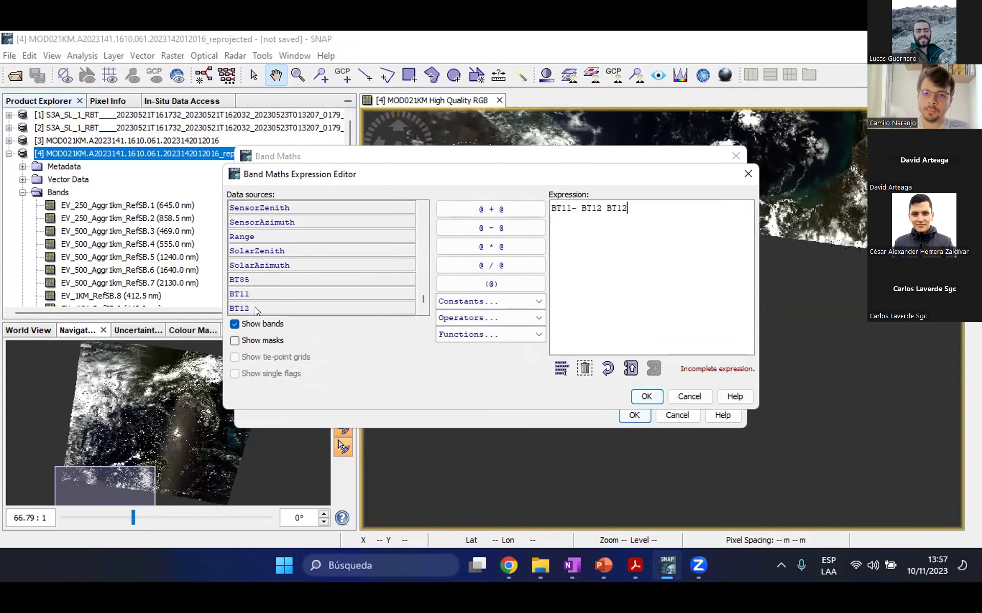
key("BackSpace")
key("BackSpace")
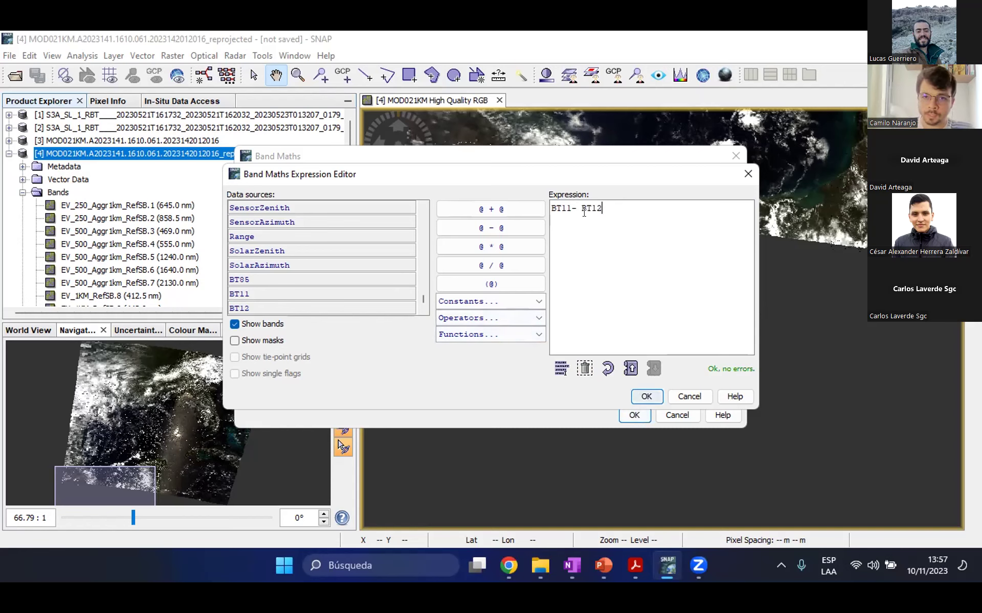
left_click(642, 397)
left_click(647, 417)
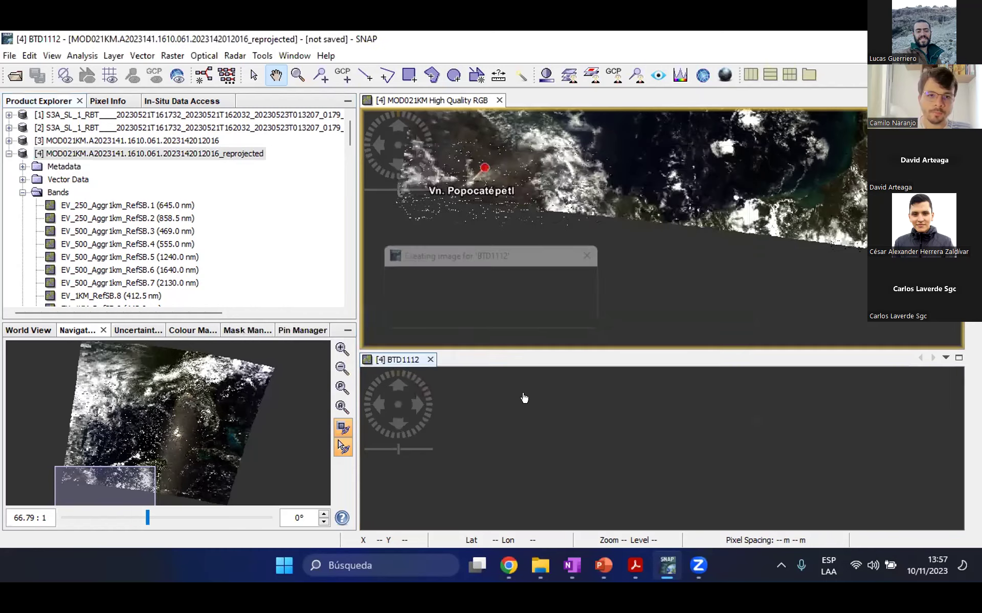
Arrange the BTD1112 and RGB views side by side, frame the Popocatépetl region in both and widen the image area
left_click(750, 74)
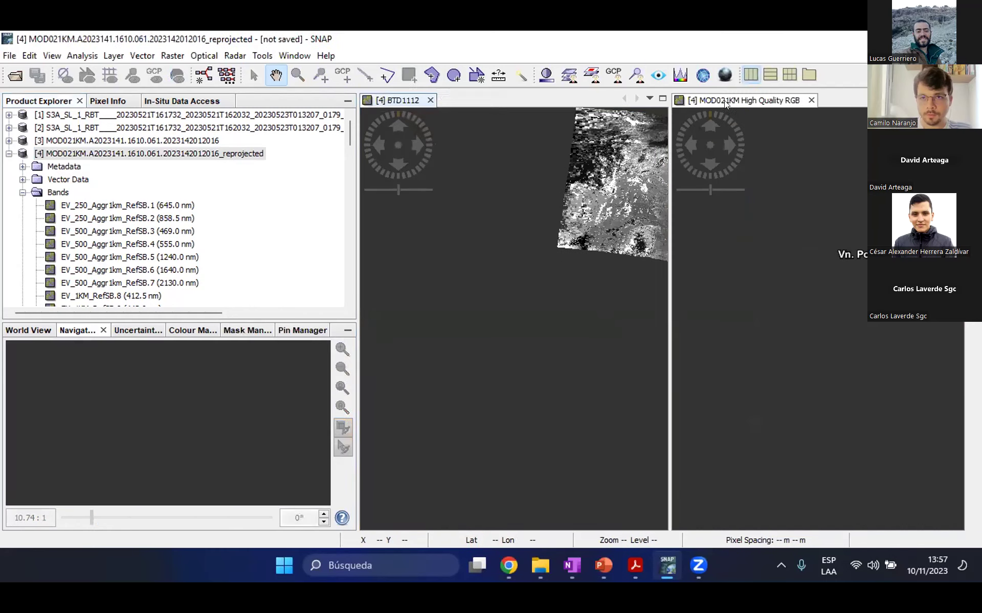
left_click_drag(509, 264, 438, 316)
left_click_drag(398, 189, 488, 263)
scroll(489, 267, "up", 5)
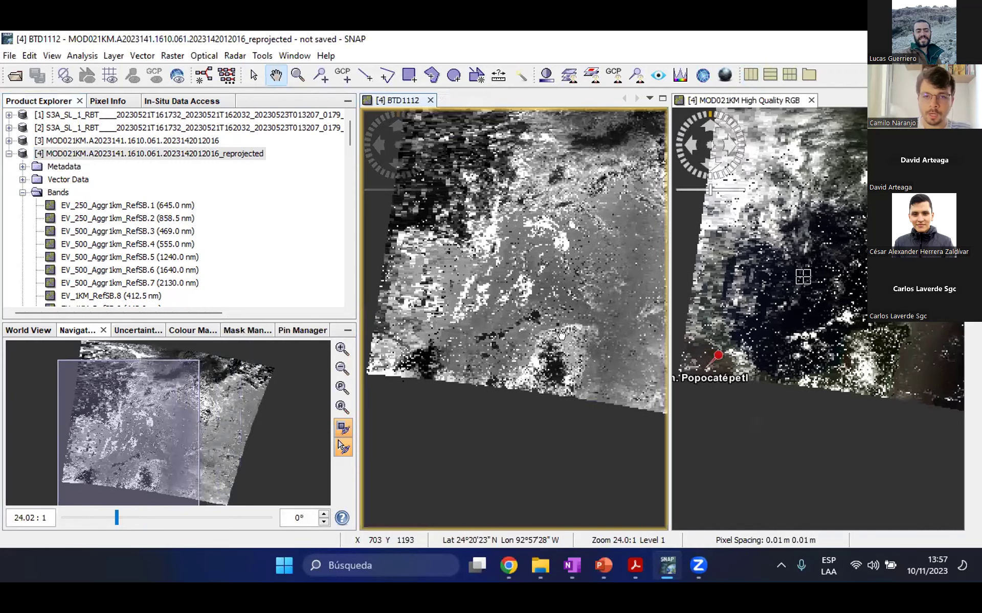
left_click_drag(450, 355, 585, 281)
left_click_drag(397, 190, 501, 312)
left_click_drag(424, 401, 452, 407)
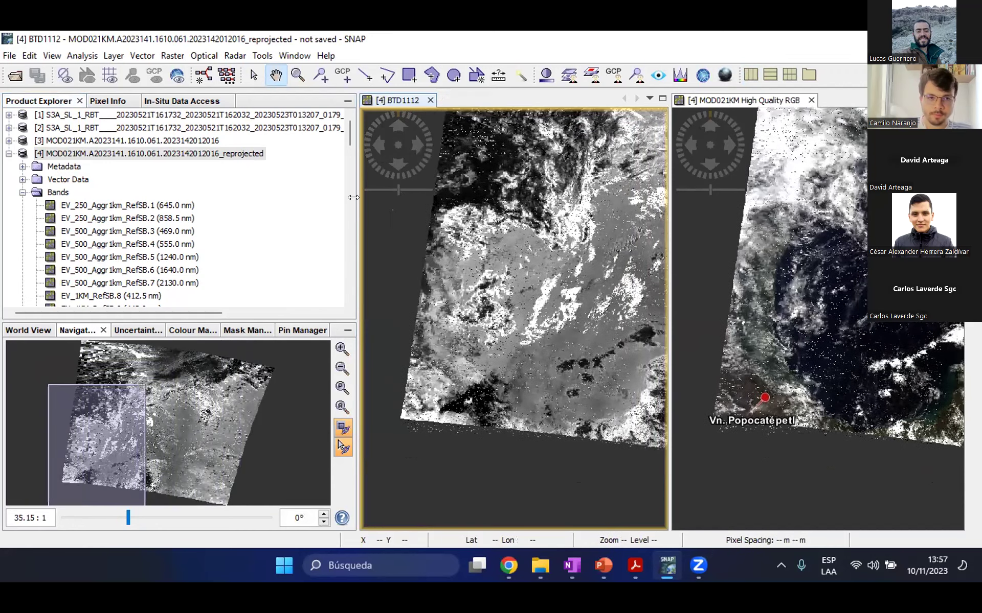
left_click_drag(273, 205, 275, 206)
left_click_drag(384, 271, 330, 300)
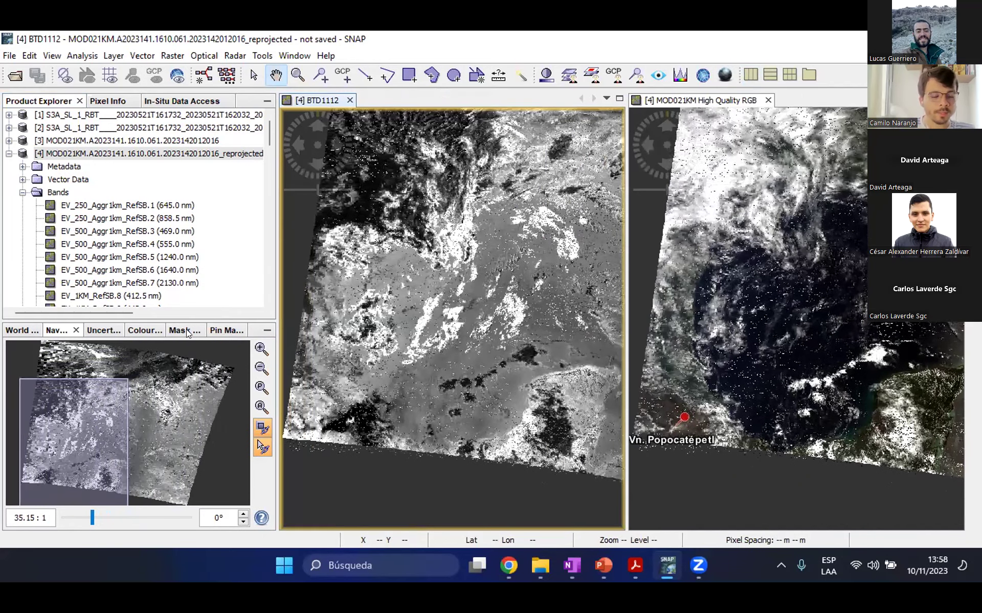
Create a range mask on the BTD1112 raster with a minimum value of -50.0 and a maximum value of 0.0
left_click(184, 331)
left_click(14, 368)
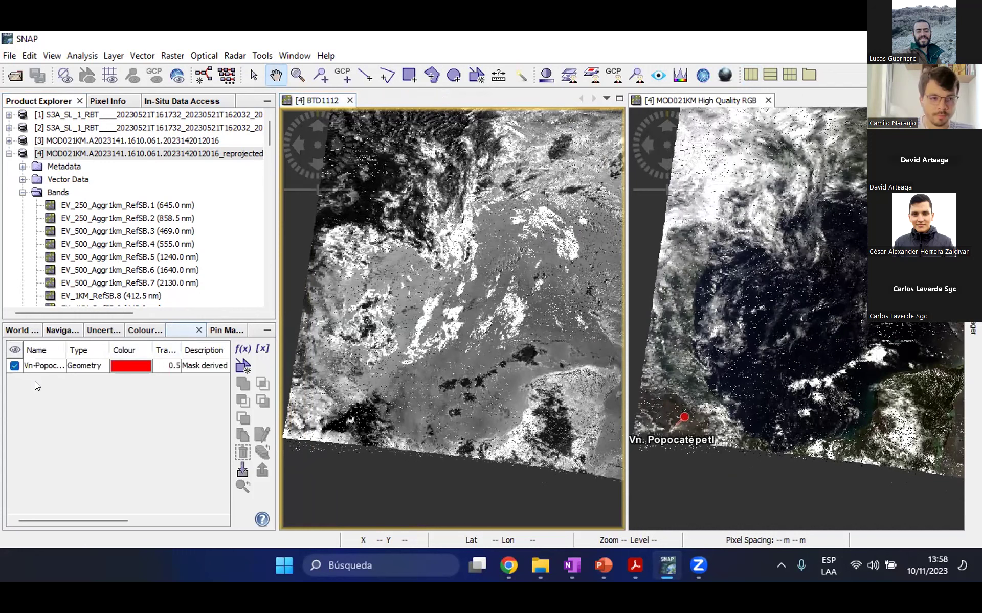
left_click(262, 349)
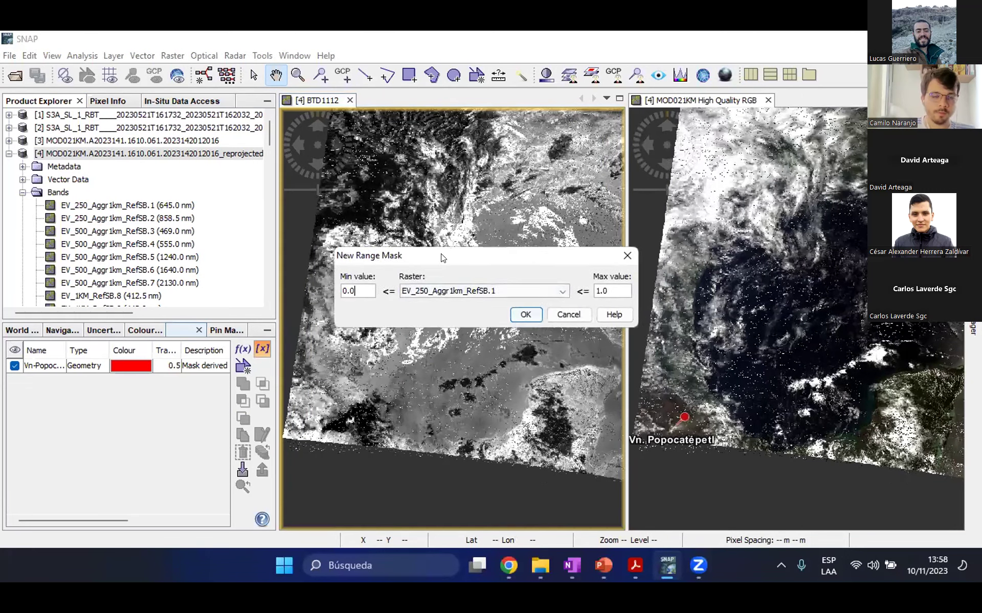
left_click_drag(443, 257, 109, 135)
left_click(228, 170)
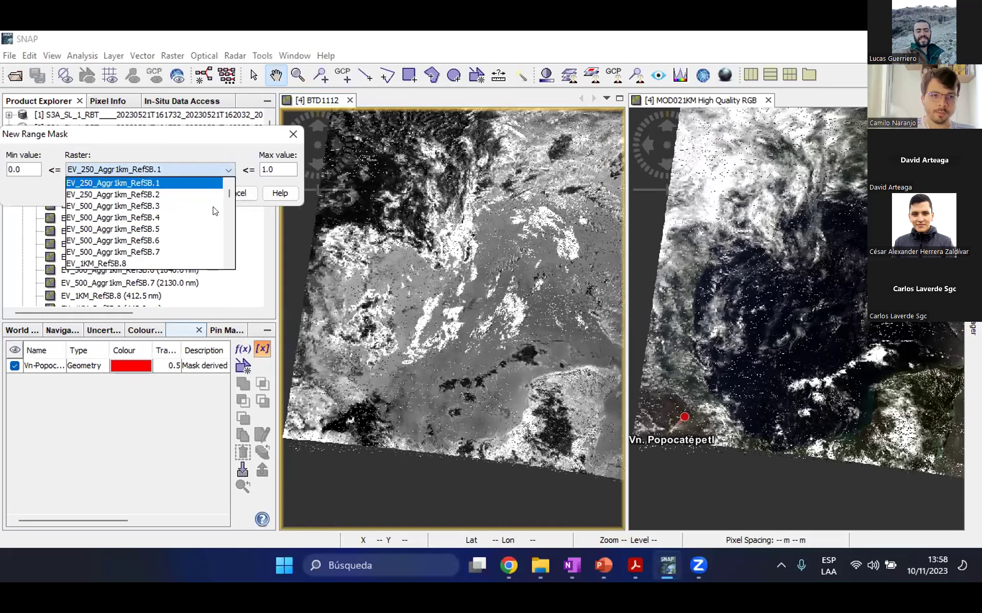
left_click_drag(229, 193, 234, 254)
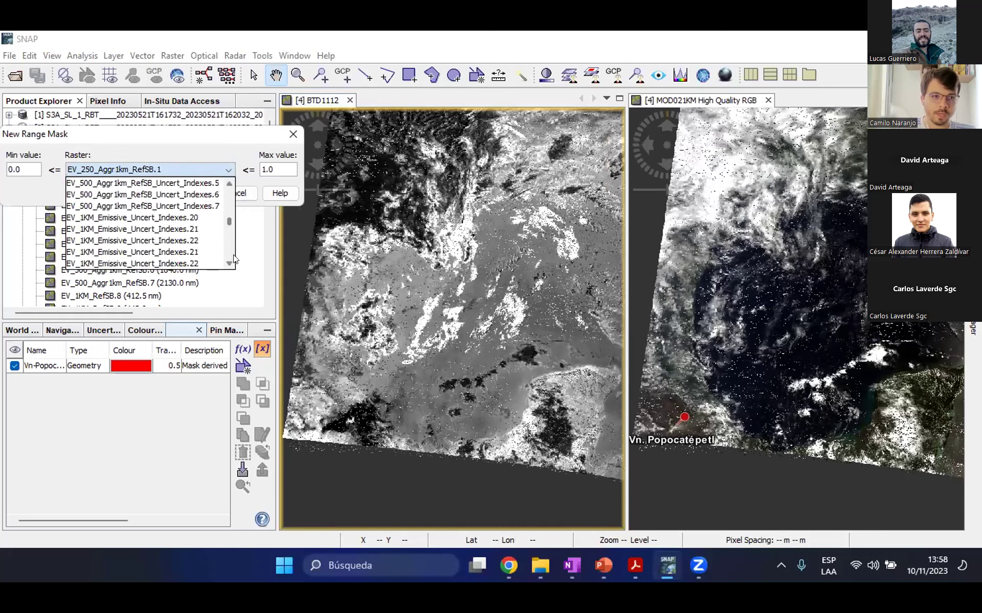
scroll(234, 258, "down", 5)
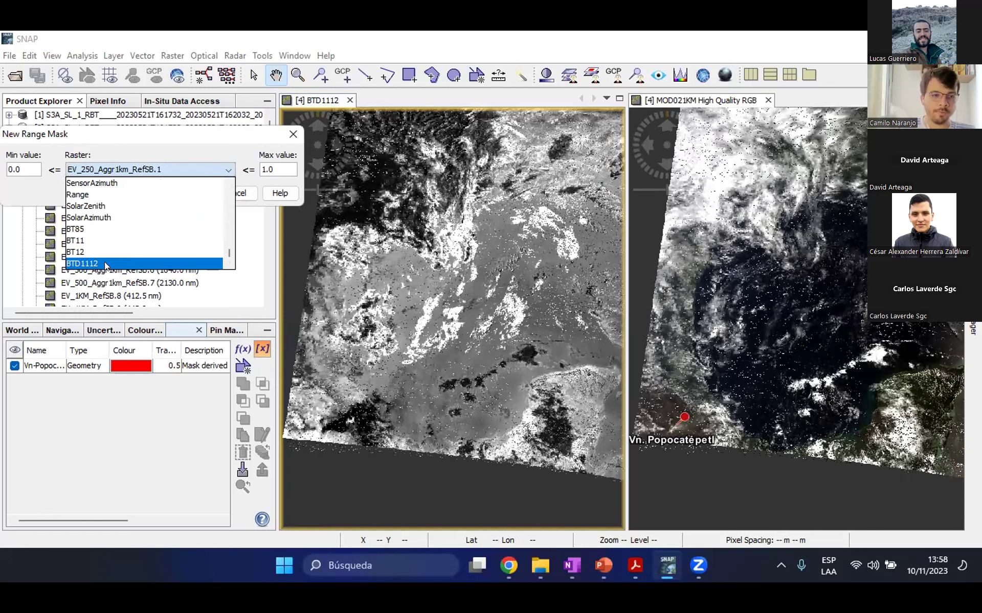
left_click(82, 264)
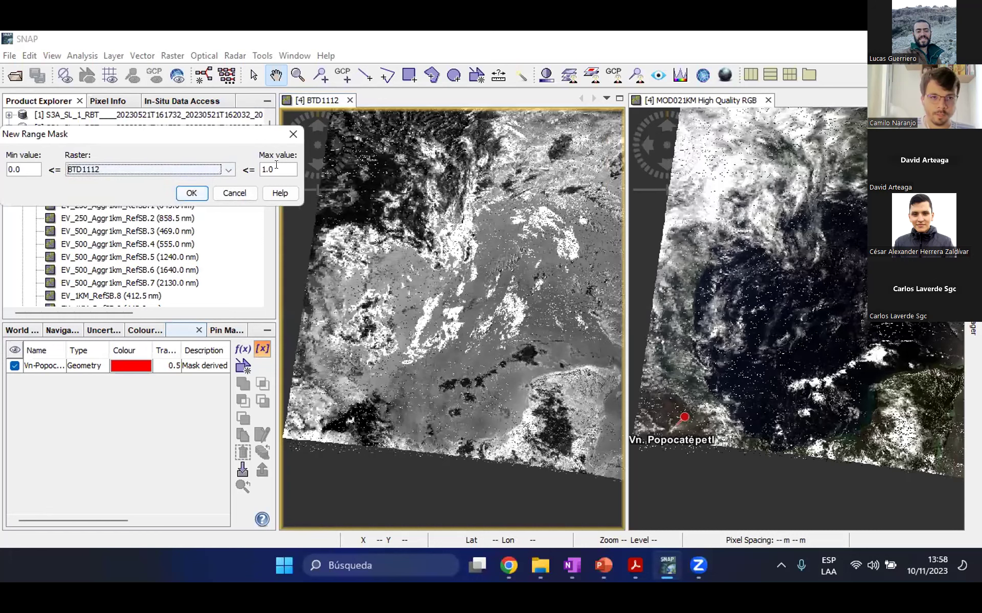
key("Tab")
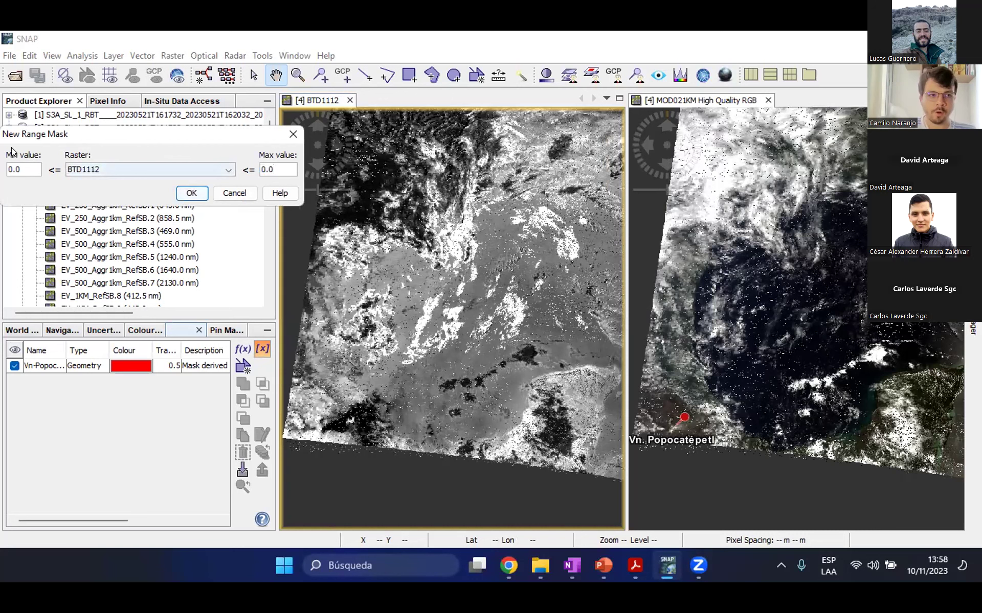
left_click_drag(17, 164, 2, 161)
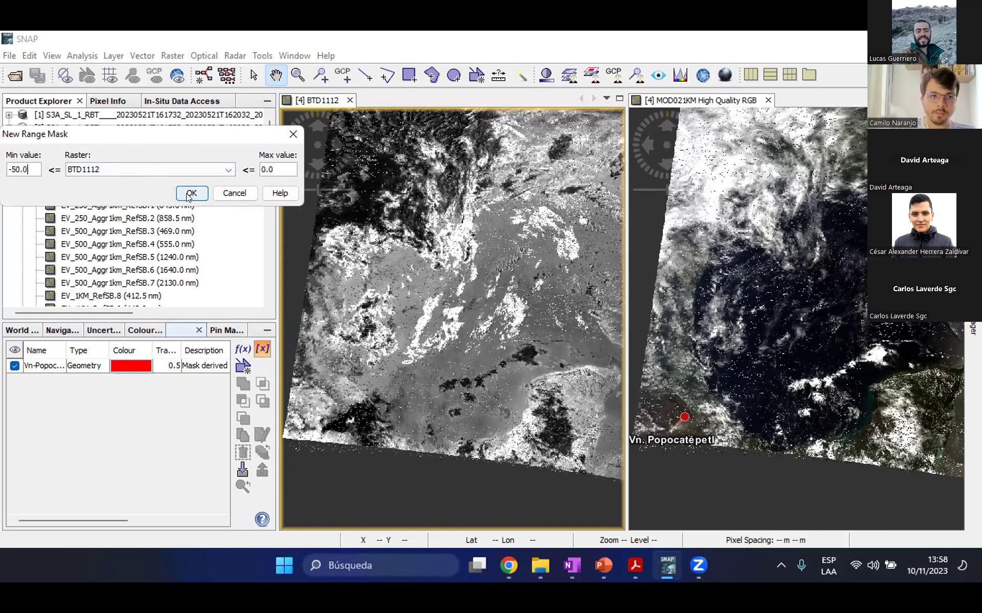
key("Return")
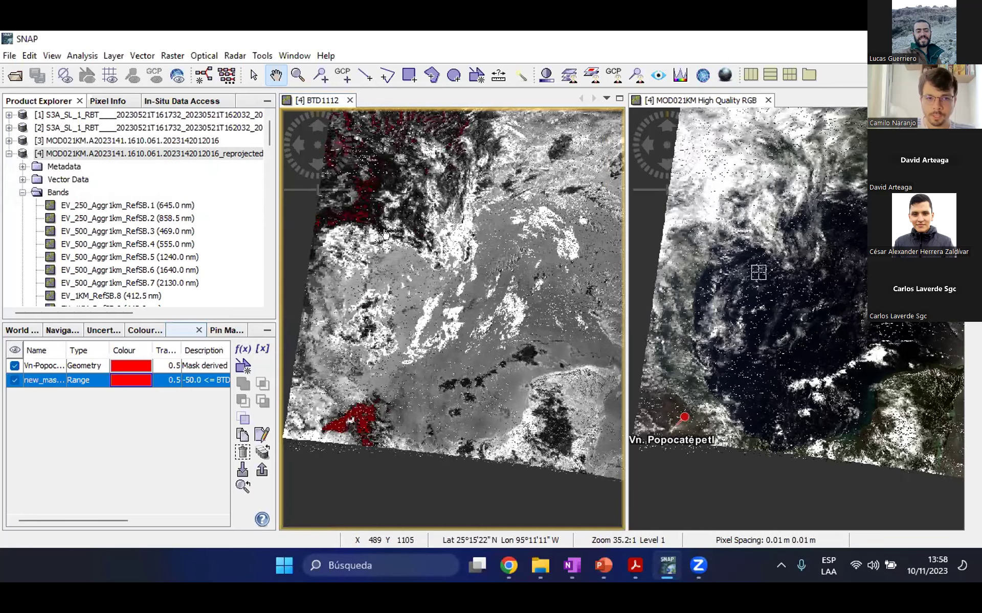
Examine where the range mask falls on the BTD1112 image compared with the RGB view, from the northern clouds down to Popocatépetl
left_click_drag(279, 141, 432, 375)
left_click_drag(335, 505, 412, 333)
left_click_drag(410, 186, 396, 359)
left_click_drag(318, 191, 294, 197)
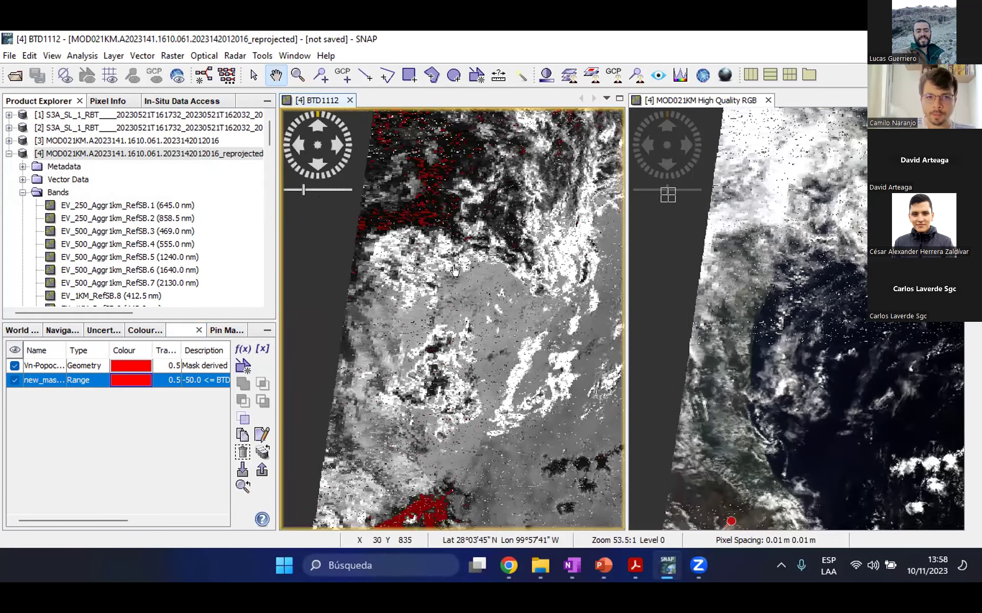
scroll(385, 307, "down", 3)
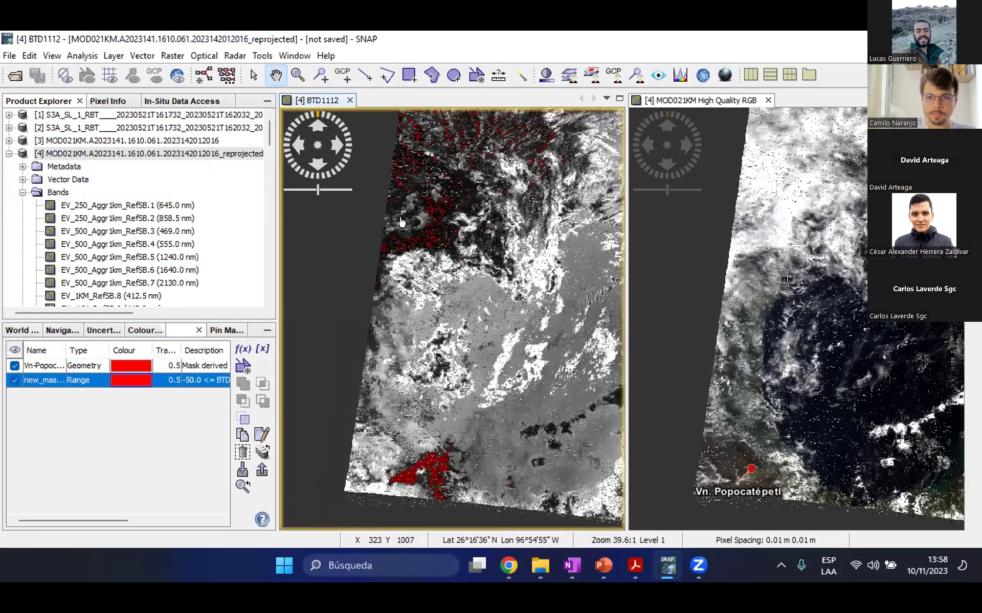
left_click_drag(390, 304, 364, 341)
left_click_drag(491, 213, 468, 271)
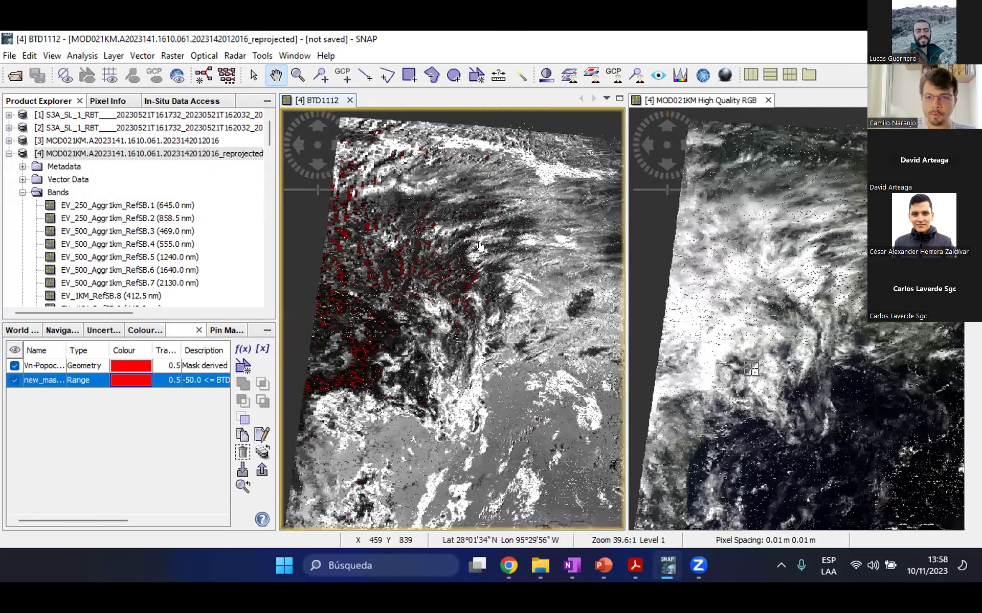
left_click_drag(448, 177, 441, 203)
left_click_drag(444, 291, 485, 211)
left_click_drag(425, 286, 331, 203)
left_click_drag(562, 265, 501, 253)
left_click_drag(341, 232, 469, 240)
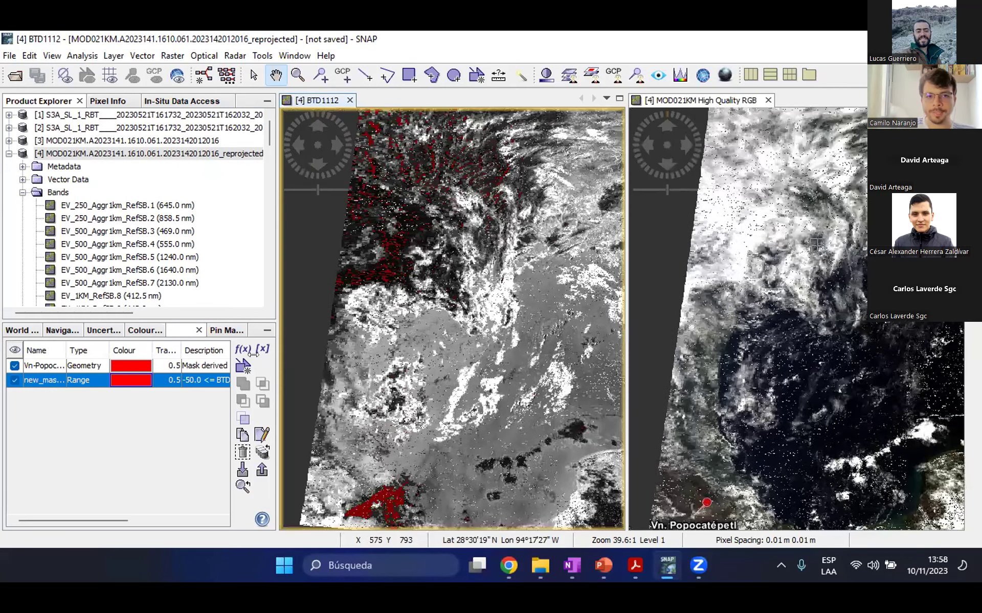
Edit the BTD1112 range mask to a maximum value of -0.4 and check its coverage over the northern clouds and Popocatépetl
left_click(161, 379)
left_click(261, 435)
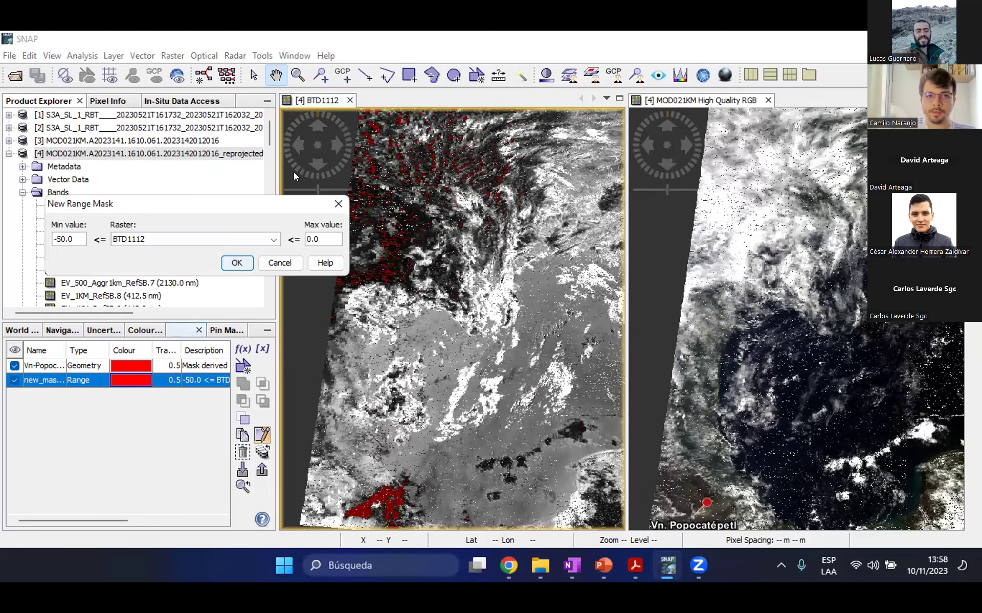
key("Tab")
key("Tab")
type("-")
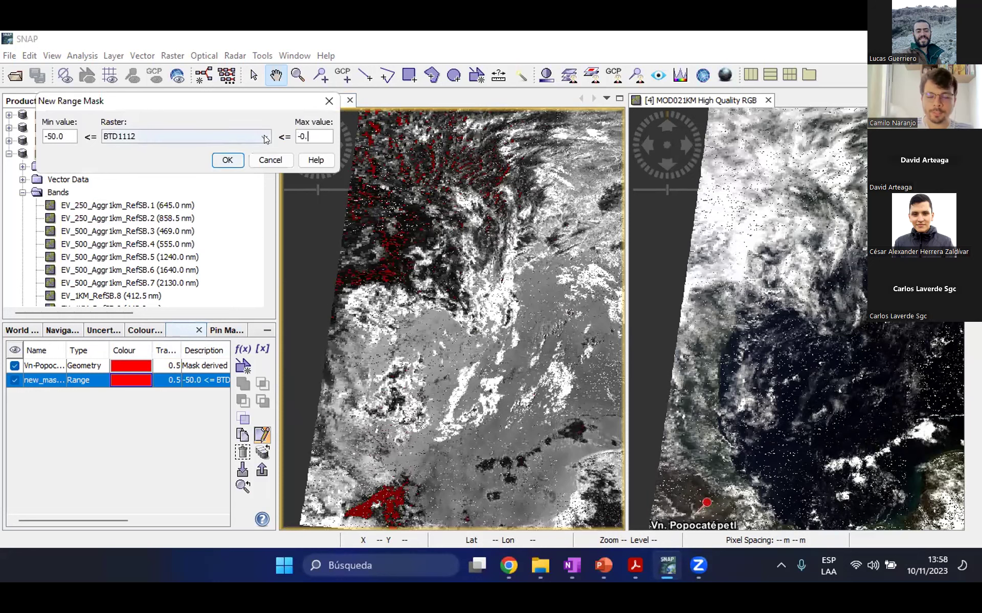
left_click(228, 160)
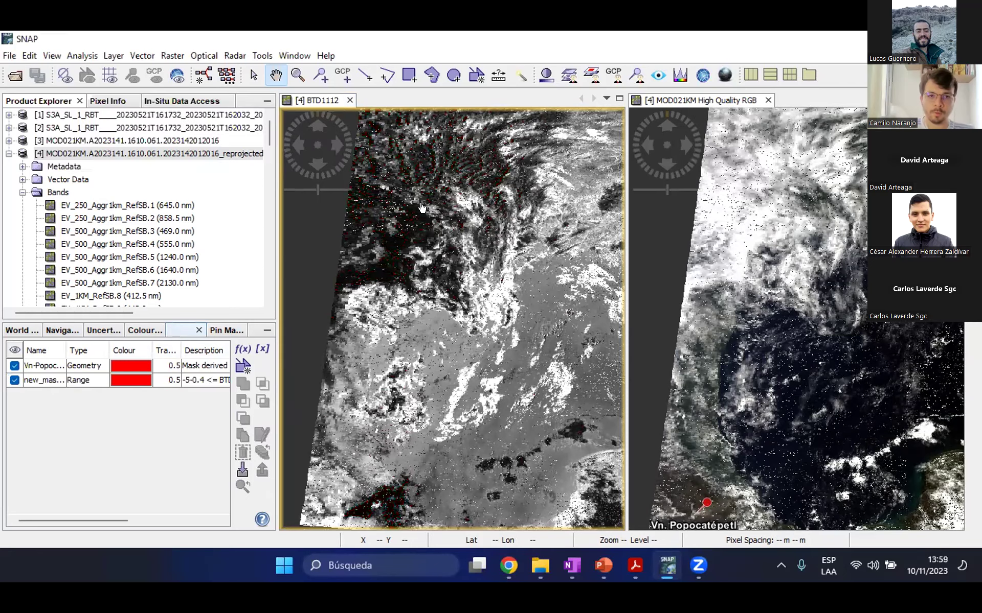
left_click_drag(443, 279, 474, 335)
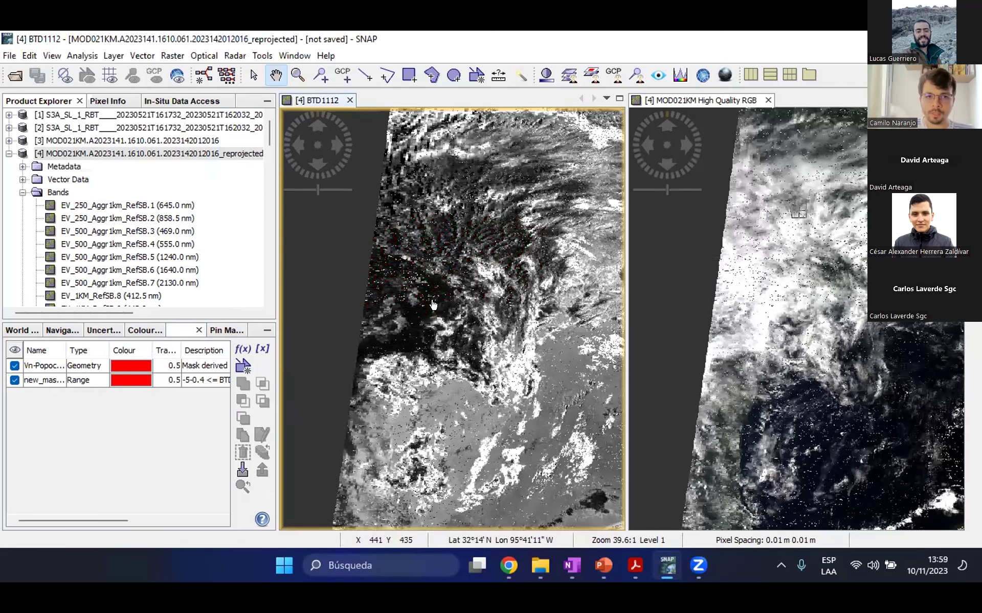
left_click_drag(451, 276, 411, 318)
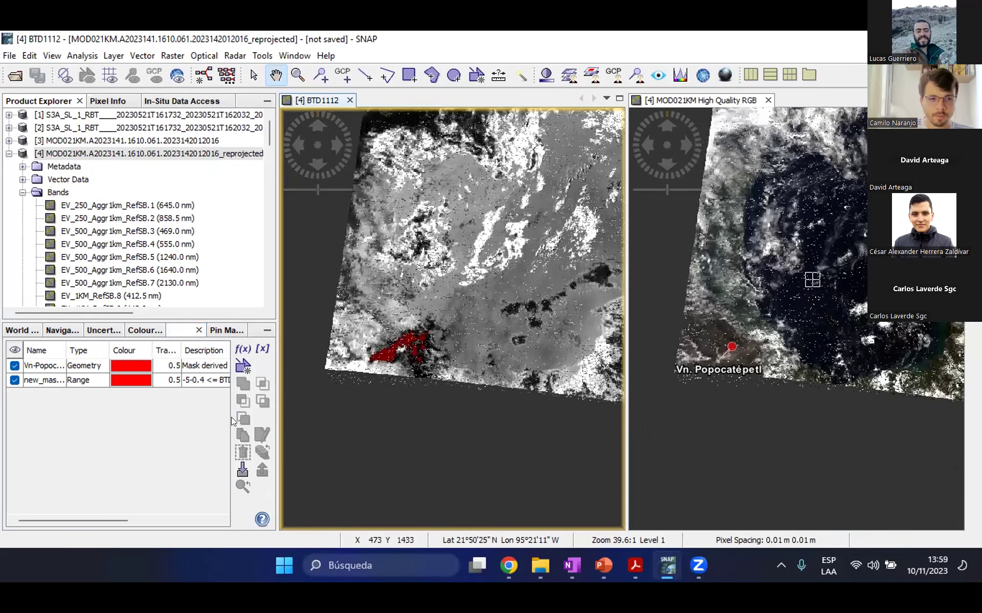
Reapply the BTD1112 range mask with limits of -50.0 and -0.4, and inspect the masked pixels across the scene
left_click(220, 380)
left_click(262, 435)
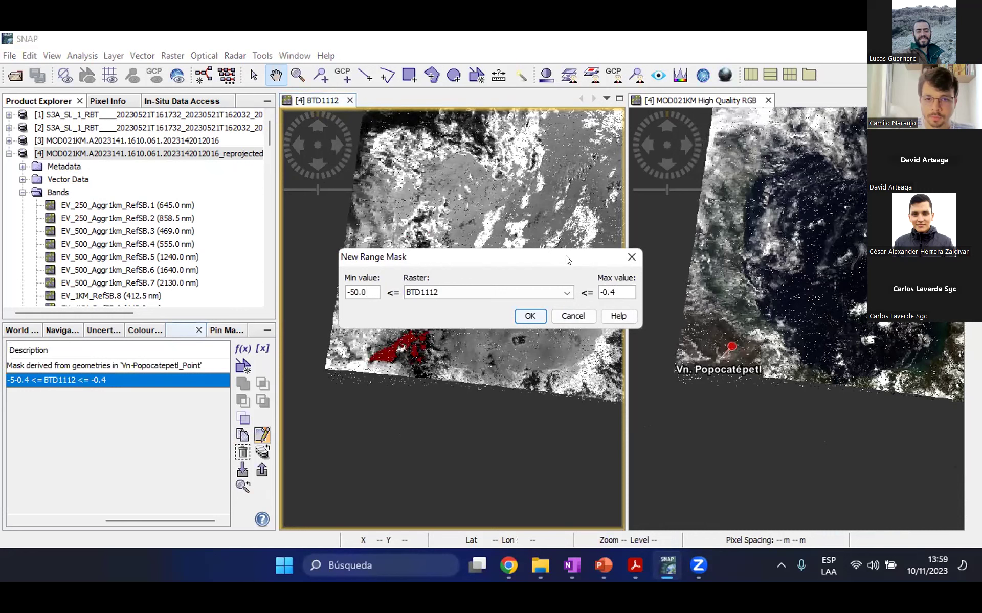
left_click_drag(600, 258, 571, 239)
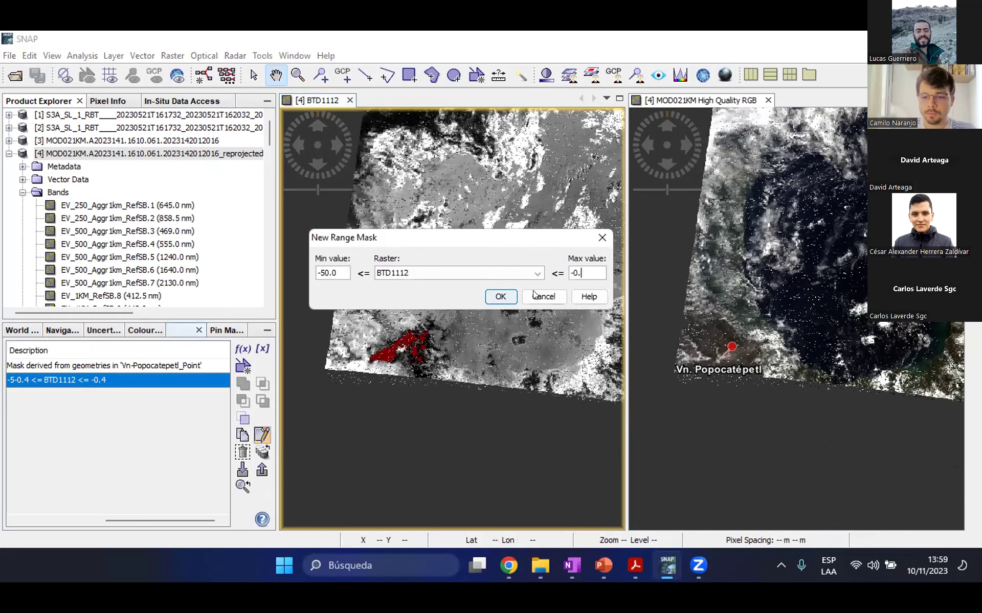
left_click(501, 298)
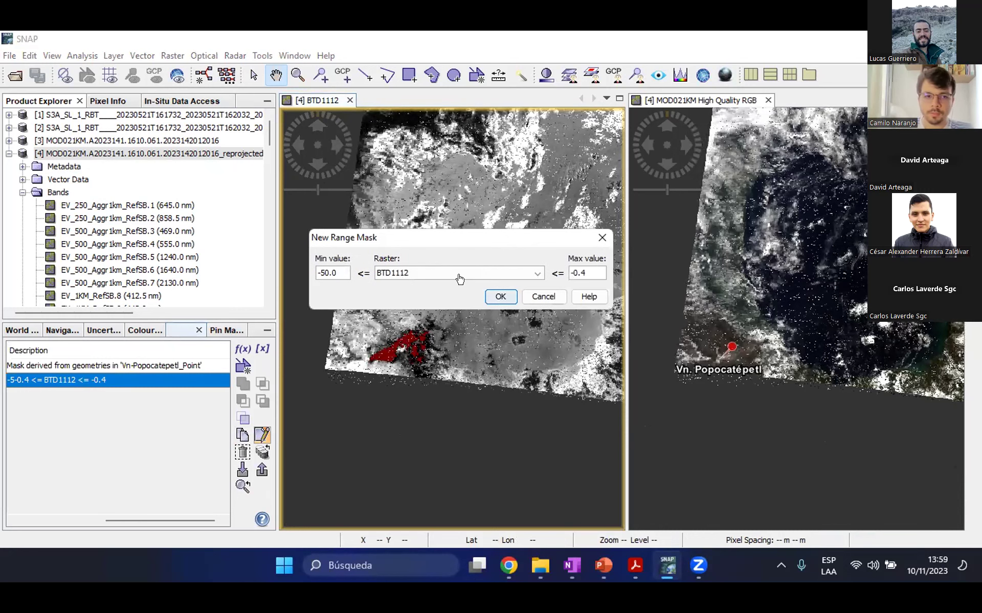
scroll(471, 313, "up", 8)
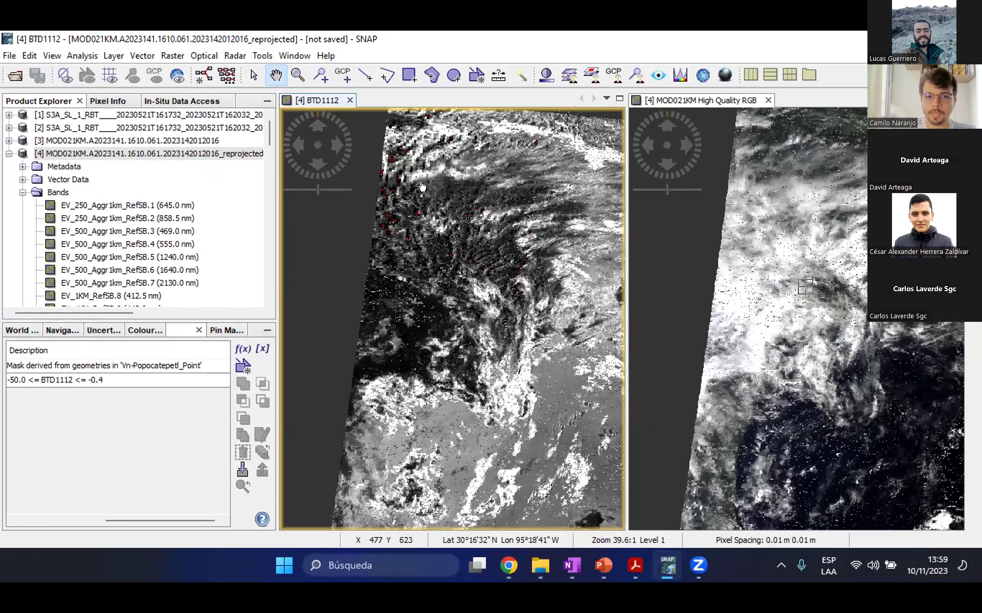
scroll(362, 291, "down", 4)
left_click_drag(362, 291, 365, 293)
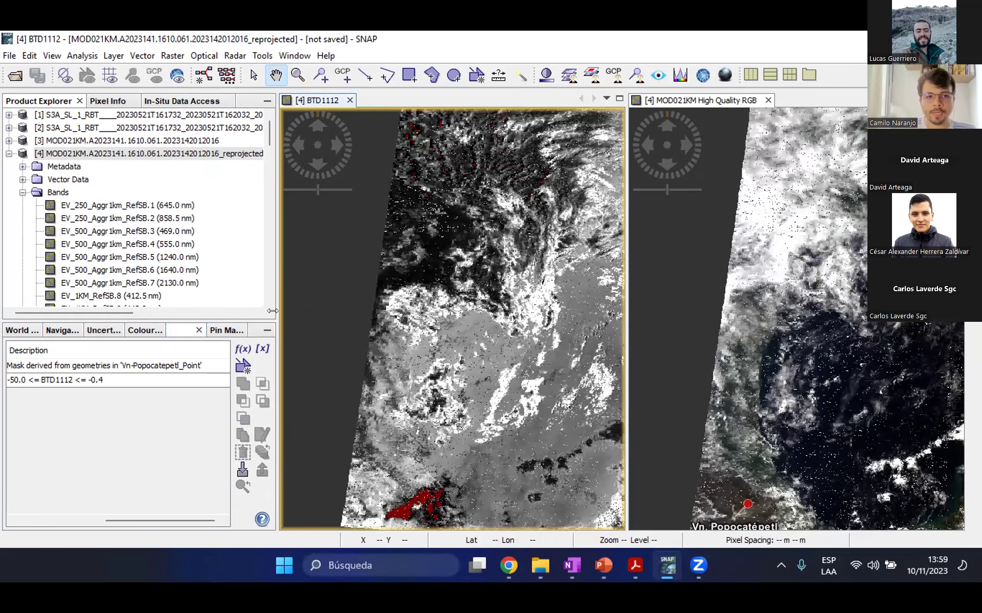
Widen the mask list area and bring the masks' name, type and colour columns back into view
left_click_drag(287, 312, 303, 312)
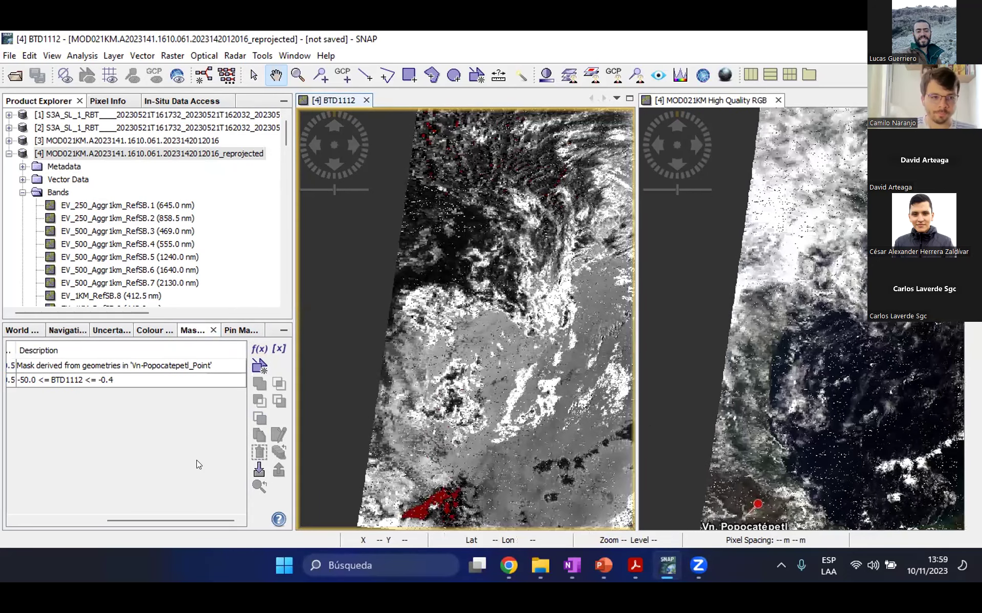
left_click_drag(189, 520, 86, 519)
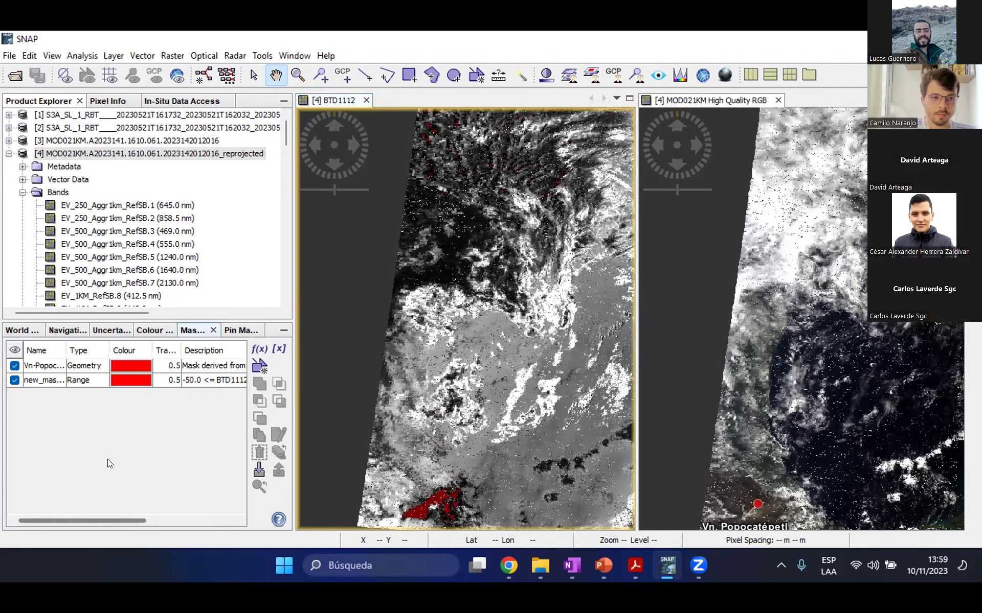
left_click_drag(65, 519, 47, 497)
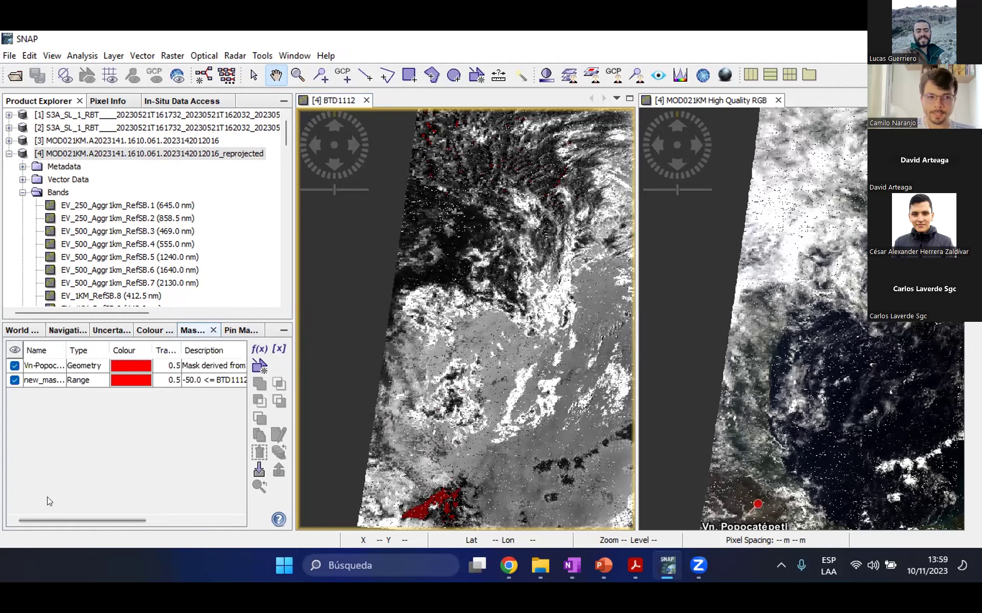
Create a vector data container named ROI and draw a rectangle in it around the masked area near Popocatépetl on the BTD1112 image
left_click_drag(367, 332, 340, 198)
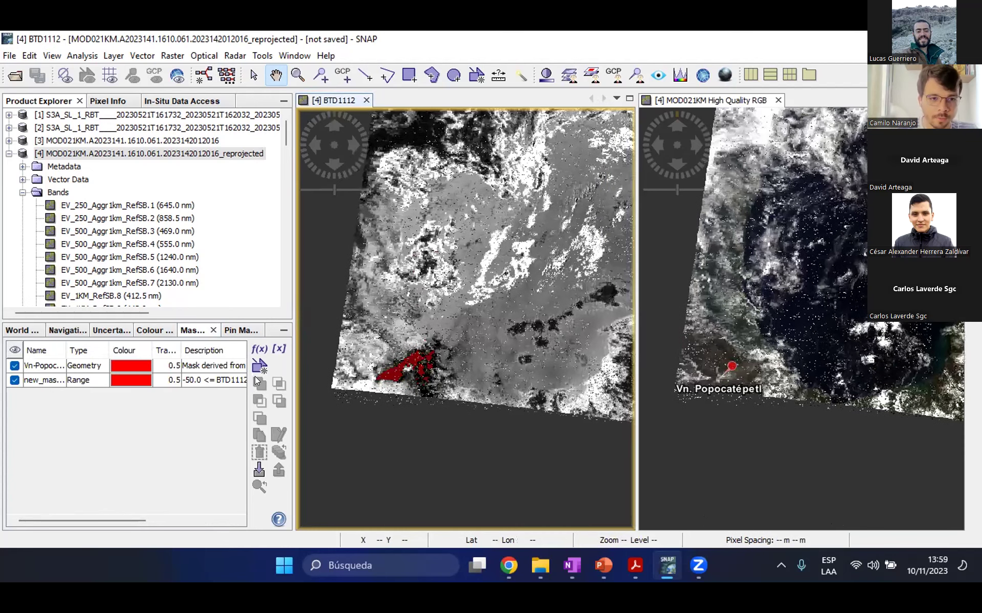
left_click(259, 365)
type("R")
key("BackSpace")
key("BackSpace")
key("BackSpace")
key("BackSpace")
key("BackSpace")
key("BackSpace")
key("BackSpace")
key("BackSpace")
key("BackSpace")
key("BackSpace")
key("BackSpace")
type("ROI")
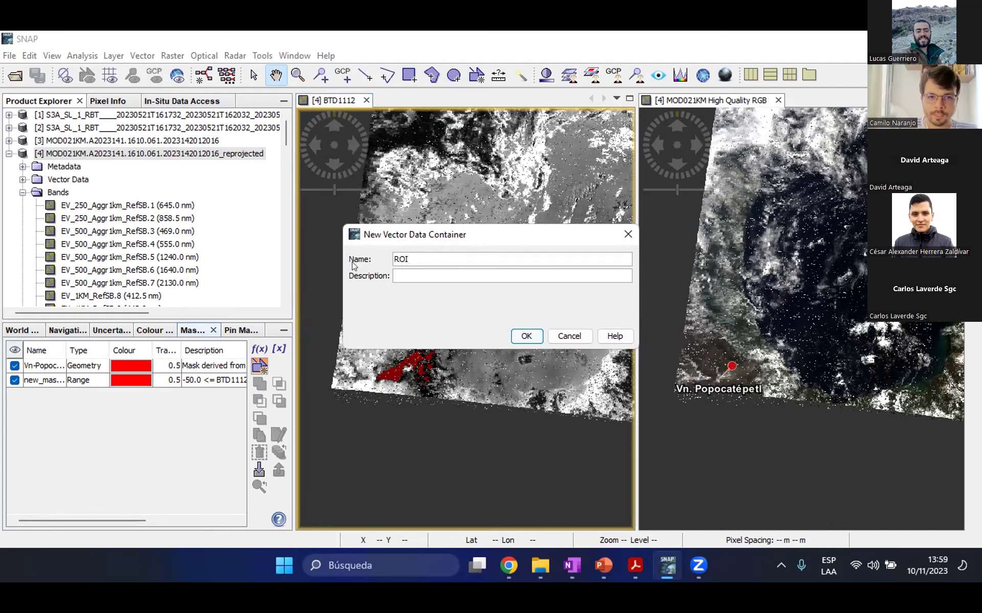
left_click(526, 337)
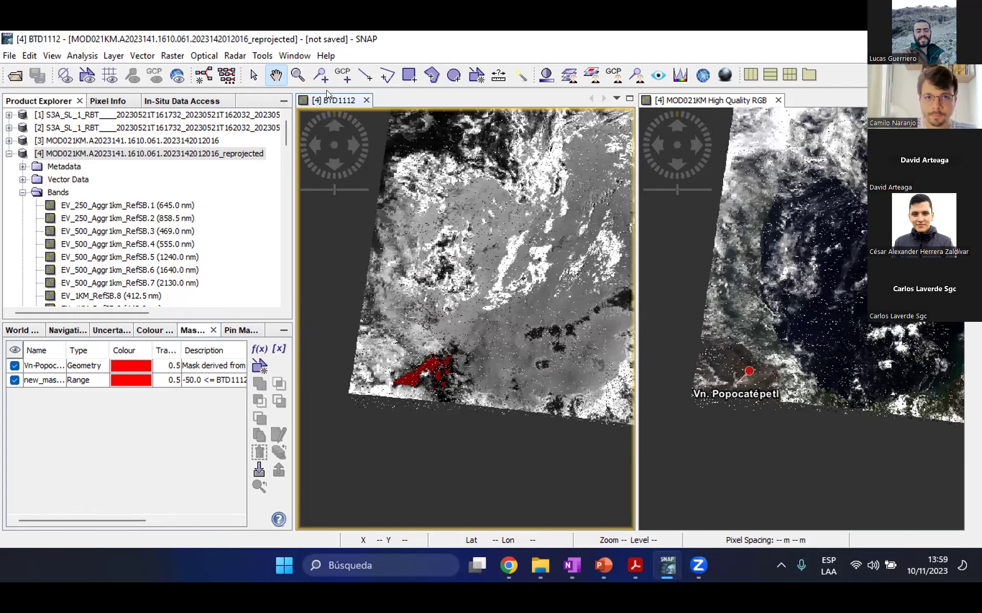
left_click_drag(368, 321, 486, 419)
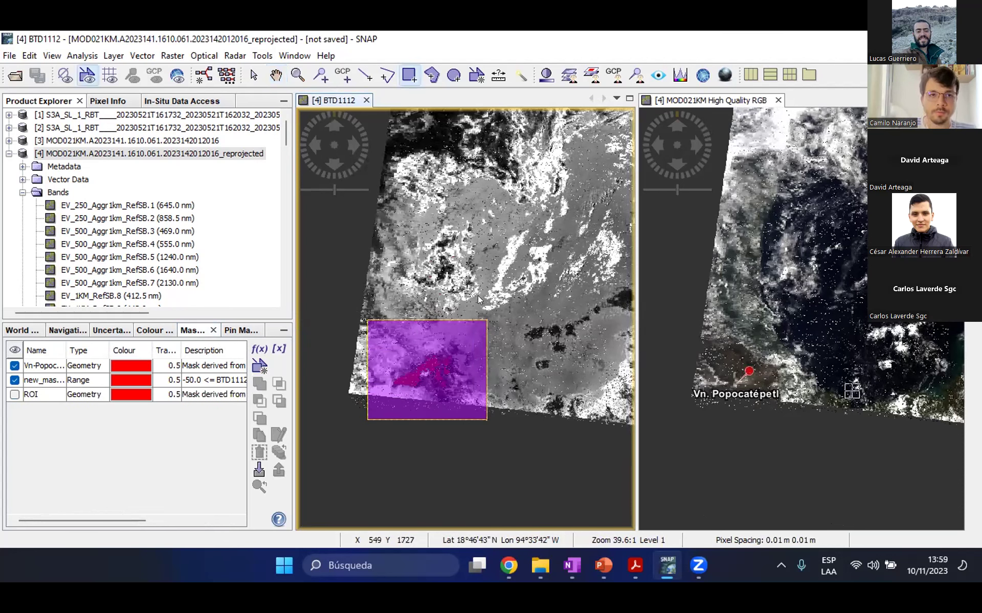
left_click(275, 75)
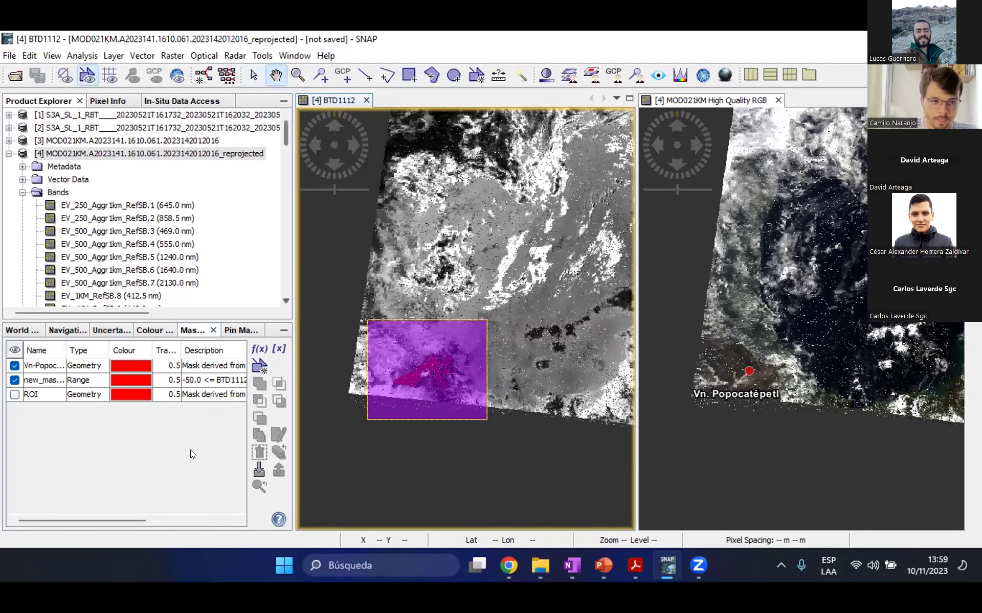
Set the BTD1112 range mask's maximum value to 0.0 and bring the mask names back into view in the list
left_click(215, 379)
left_click(278, 435)
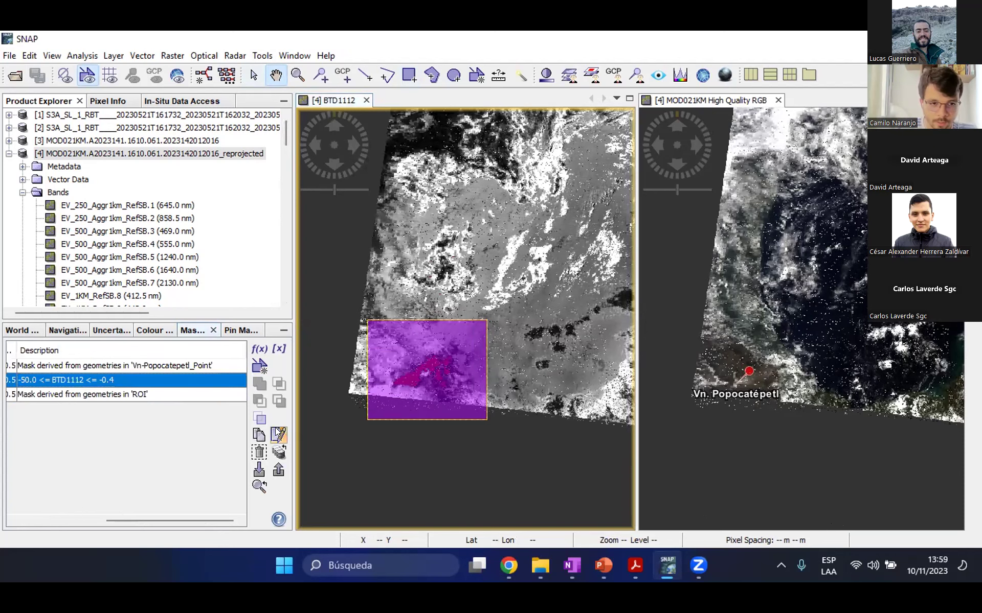
triple_click(629, 290)
type("0")
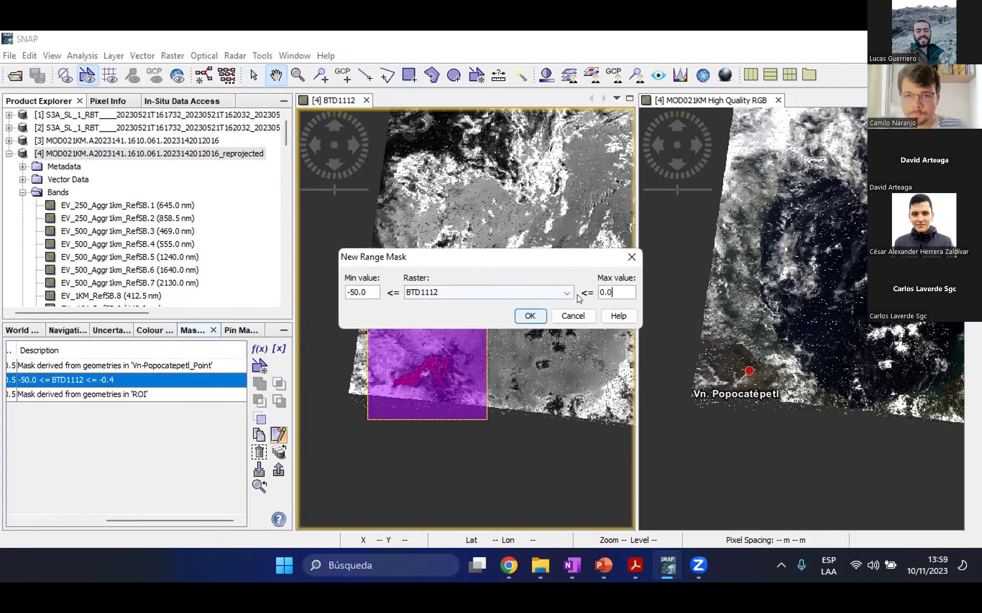
left_click(530, 316)
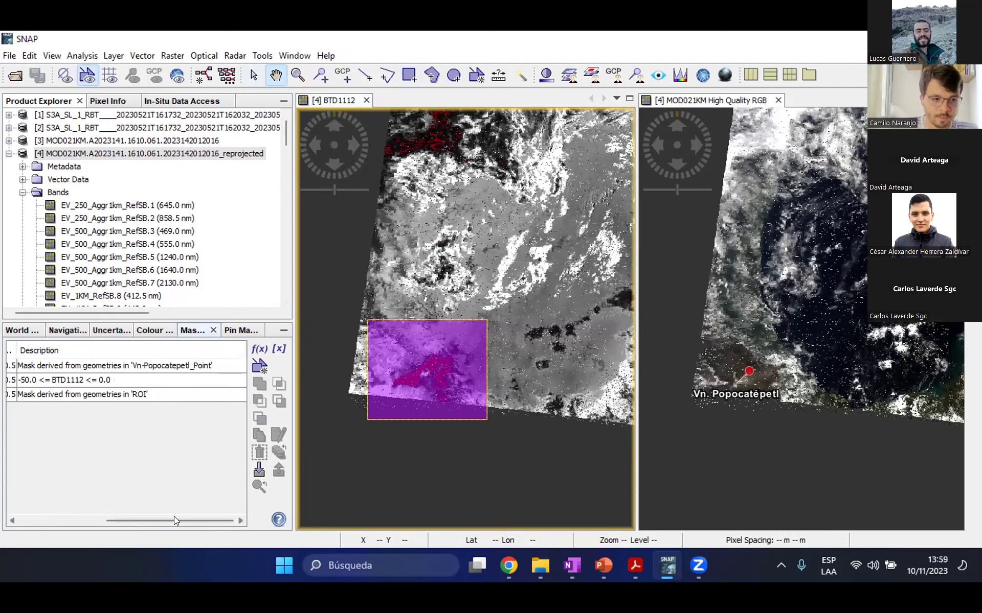
left_click_drag(174, 516, 76, 517)
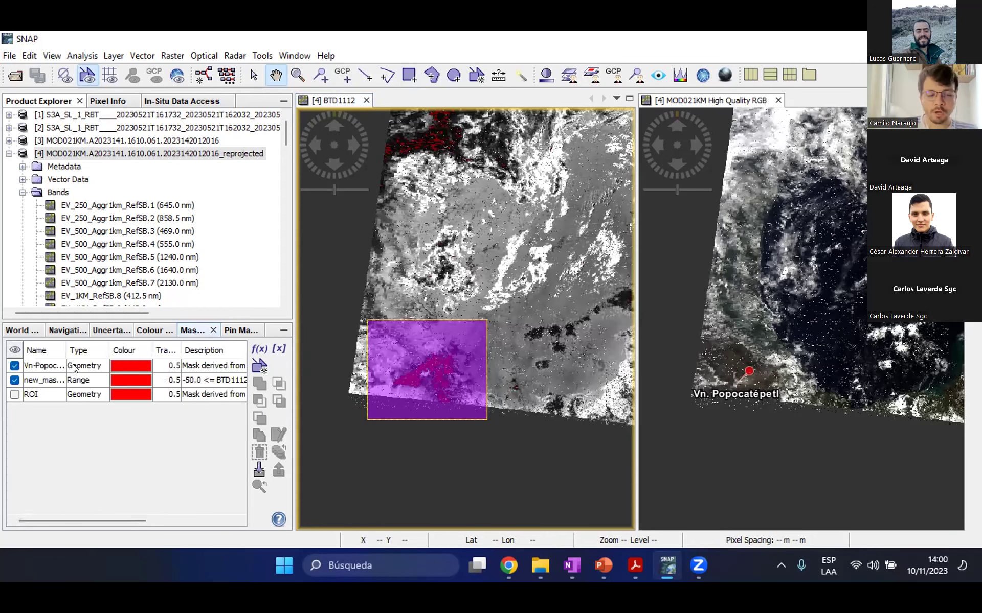
Rename the BTD1112 range mask as Mask00 and display the ROI mask on the image
double_click(51, 380)
type("Mask00")
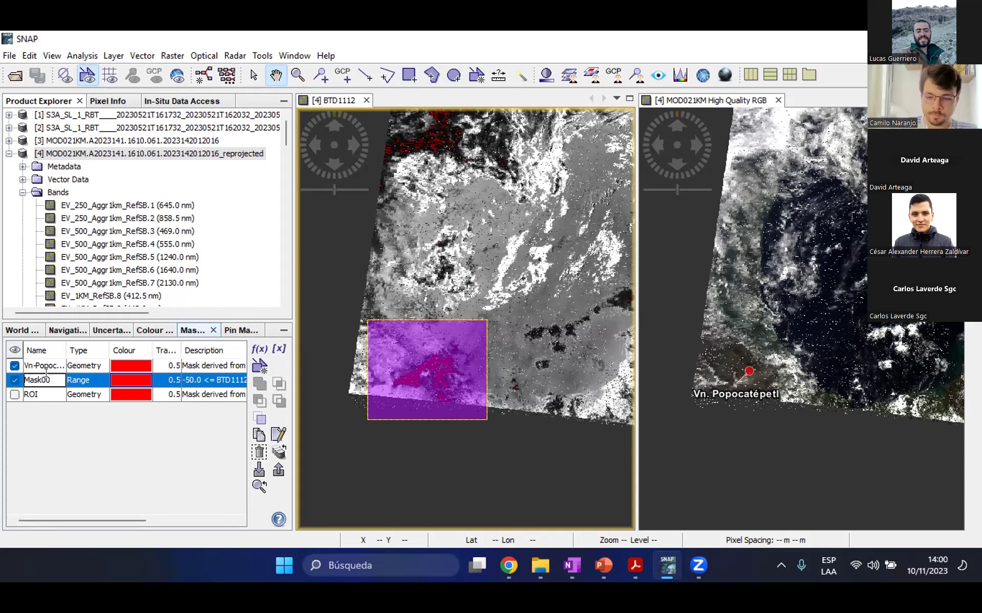
key("Return")
left_click(14, 394)
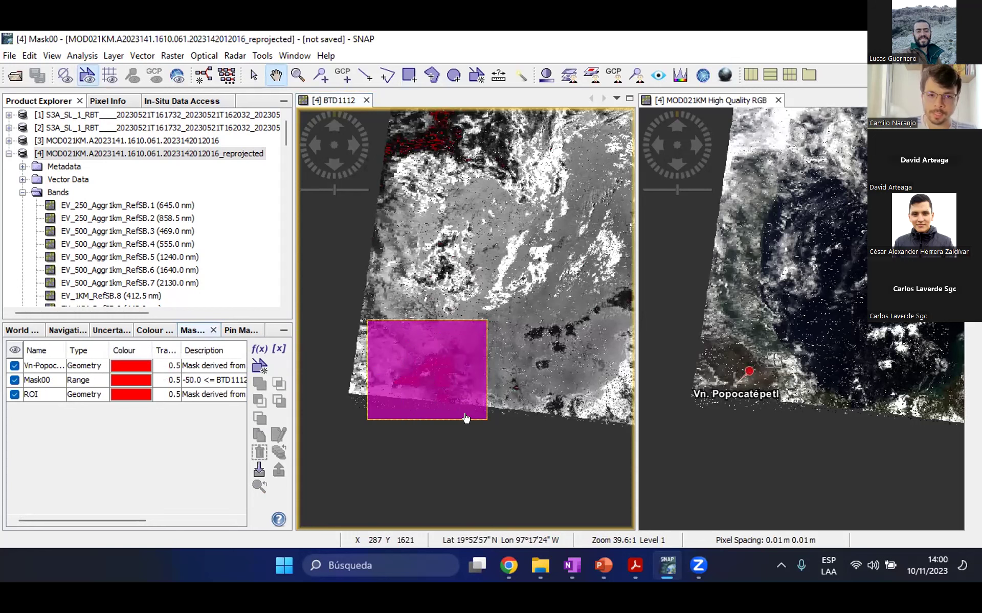
Create the intersection of the Mask00 and ROI masks and name the resulting mask ROI_Ash
left_click(59, 381)
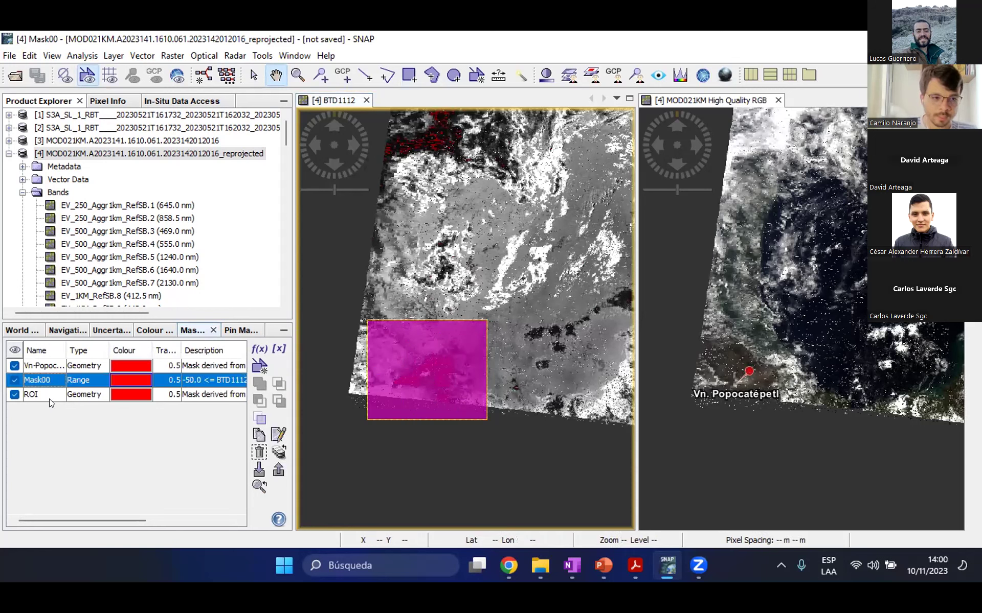
left_click(232, 394, "ctrl")
left_click(278, 384)
double_click(51, 408)
key("BackSpace")
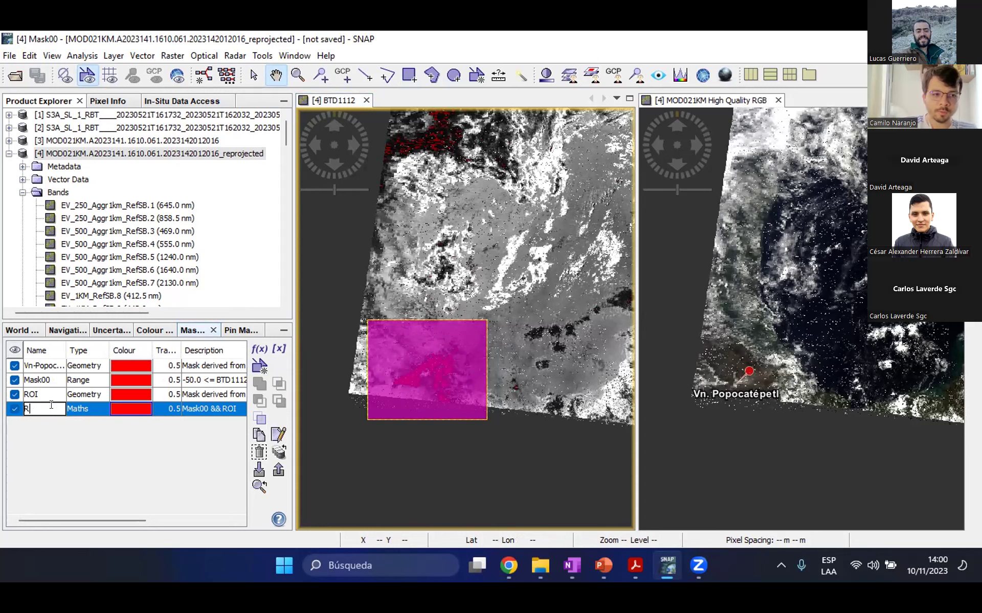
type("RECO")
key("BackSpace")
key("BackSpace")
key("BackSpace")
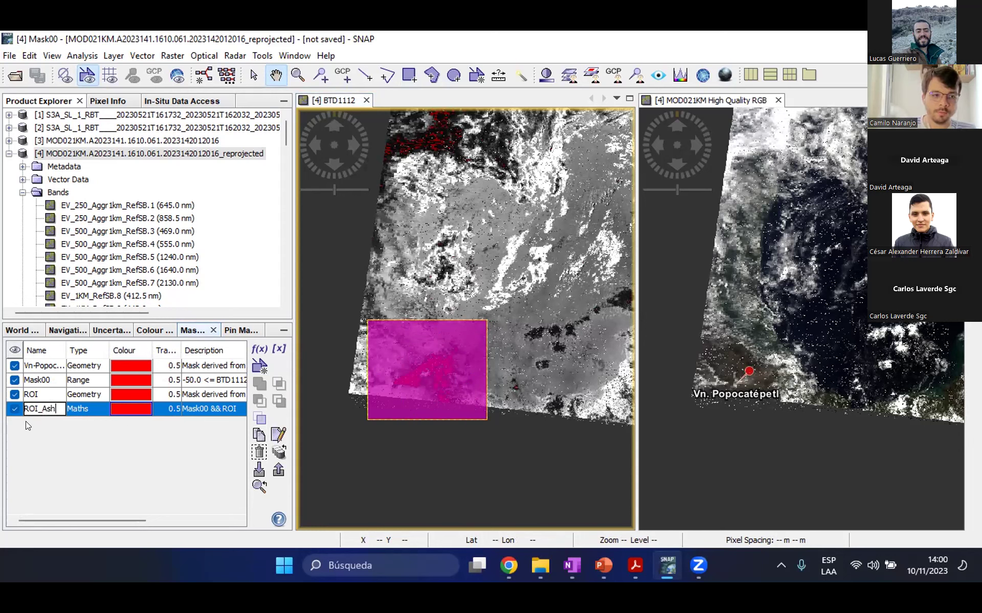
Hide the ROI, Mask00 and Popocatépetl point masks, keep ROI_Ash displayed, and inspect it on the BTD1112 image
left_click(14, 394)
left_click(14, 380)
left_click(14, 365)
left_click(12, 409)
left_click(12, 409)
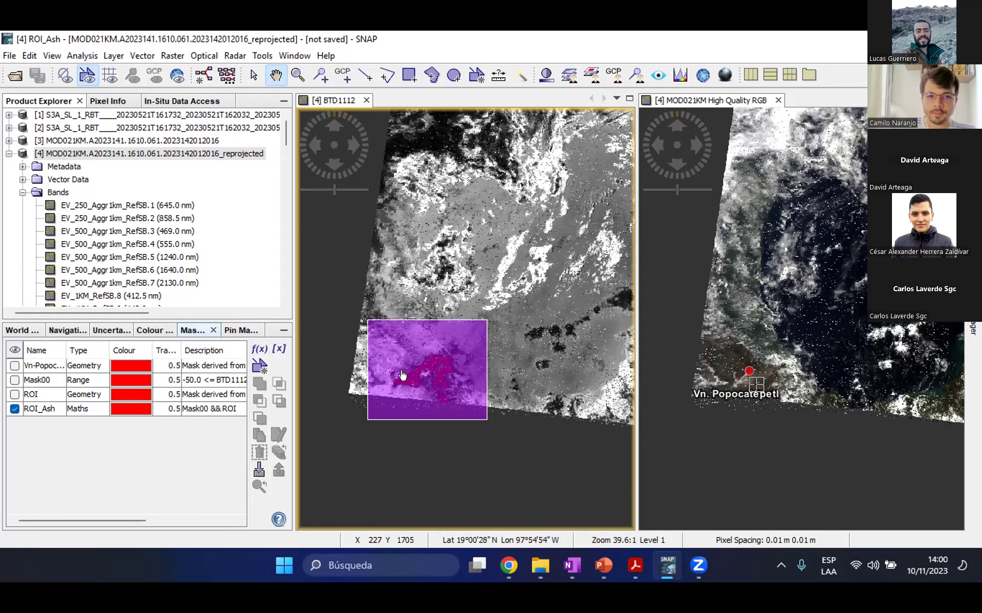
left_click_drag(363, 325, 354, 312)
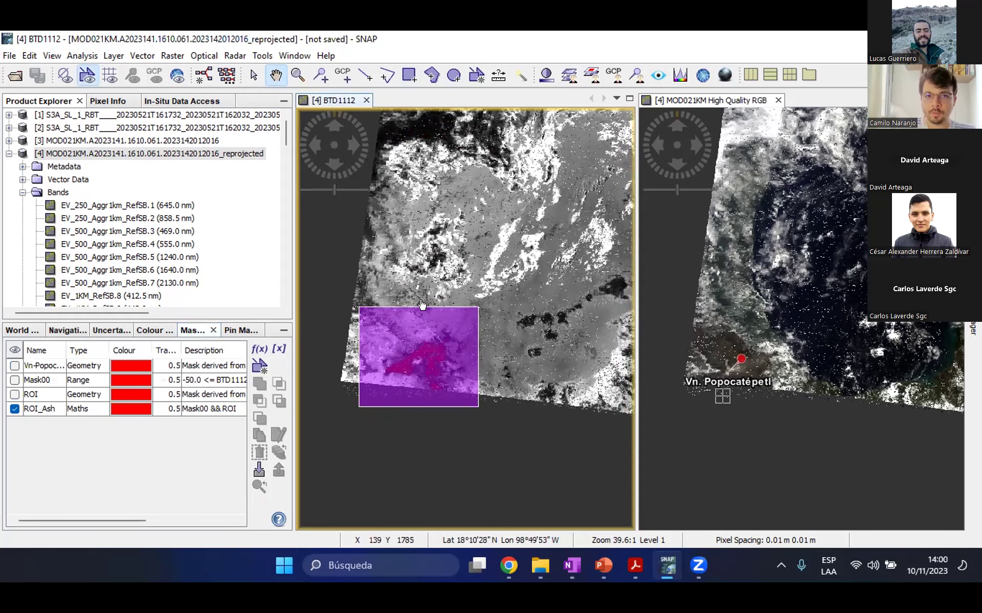
left_click_drag(466, 212, 471, 361)
mouse_move(478, 267)
left_mouse_down()
mouse_move(459, 343)
mouse_move(496, 185)
left_mouse_up()
left_click_drag(500, 278, 502, 193)
left_click_drag(479, 278, 507, 301)
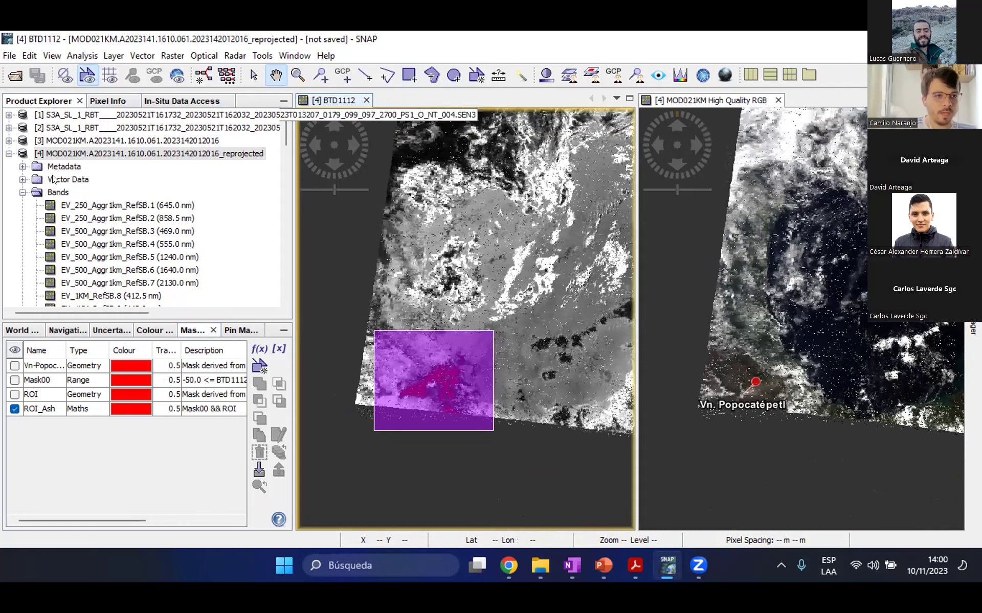
Compute statistics for the reprojected product's BT11 band using only ROI_Ash as the region mask instead of Mask00
left_click(288, 141)
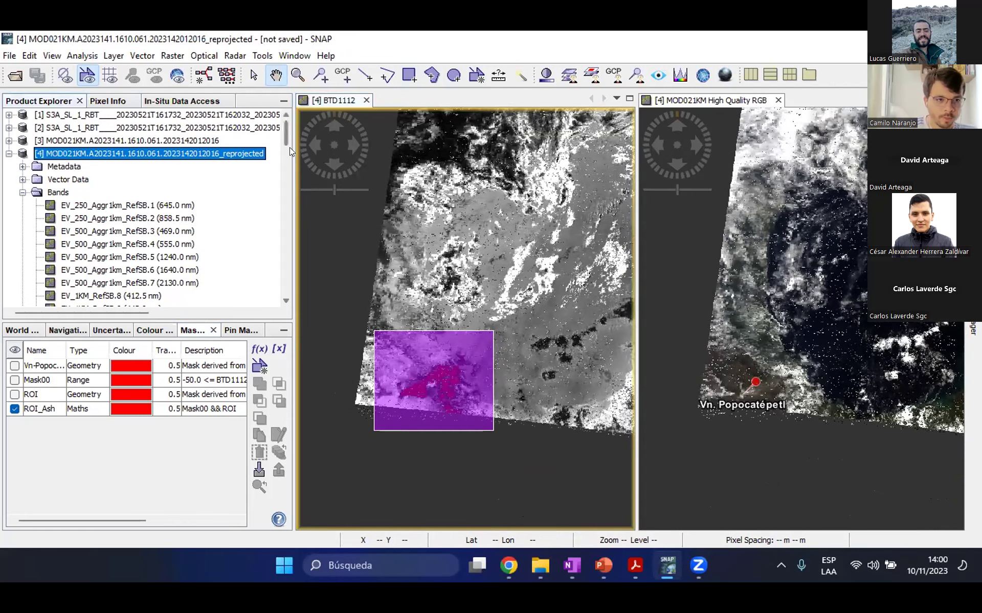
scroll(289, 153, "down", 4)
scroll(297, 185, "down", 20)
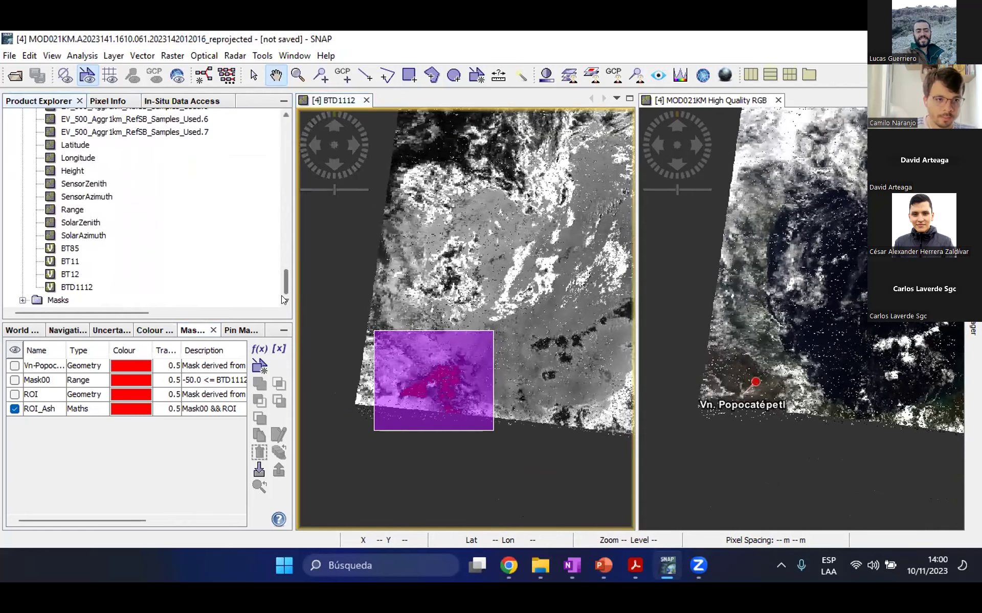
left_click(74, 276)
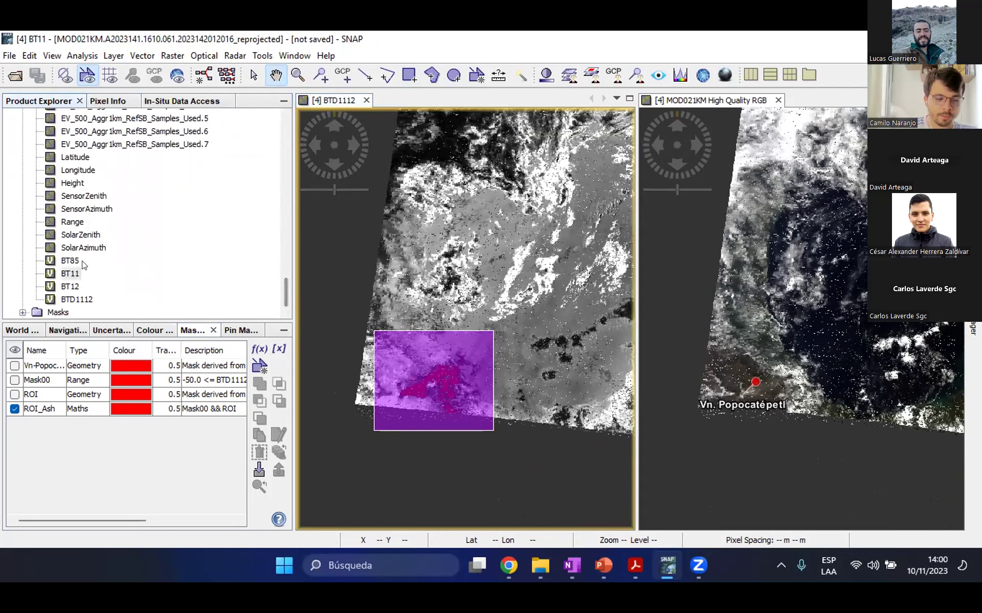
left_click(80, 56)
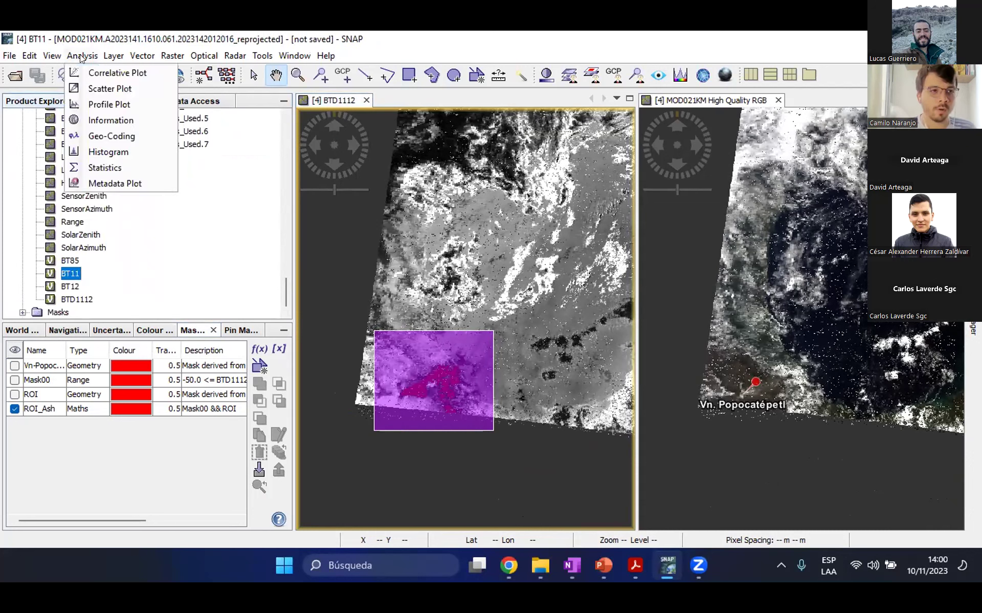
left_click(92, 167)
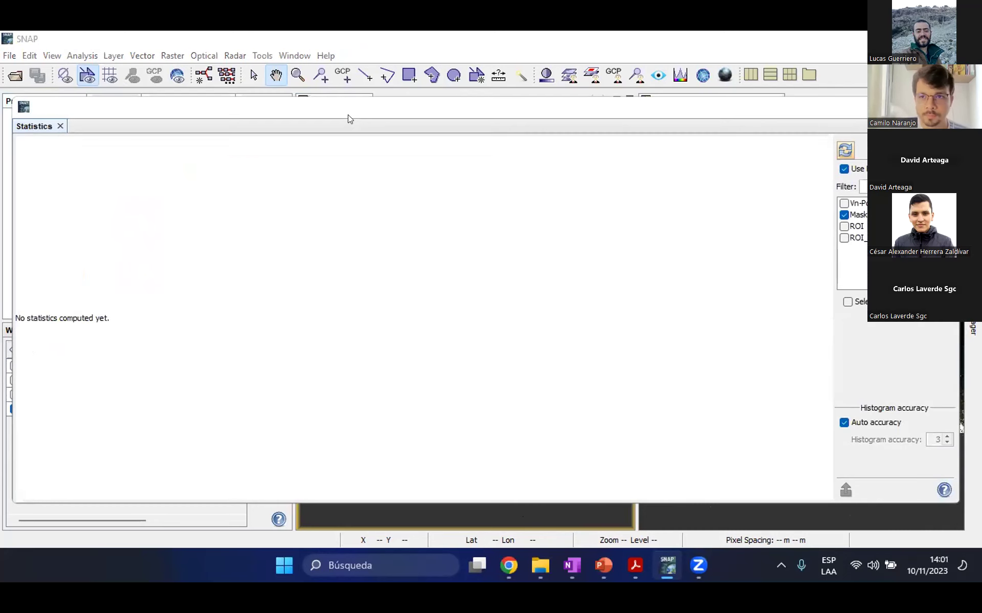
left_click(844, 215)
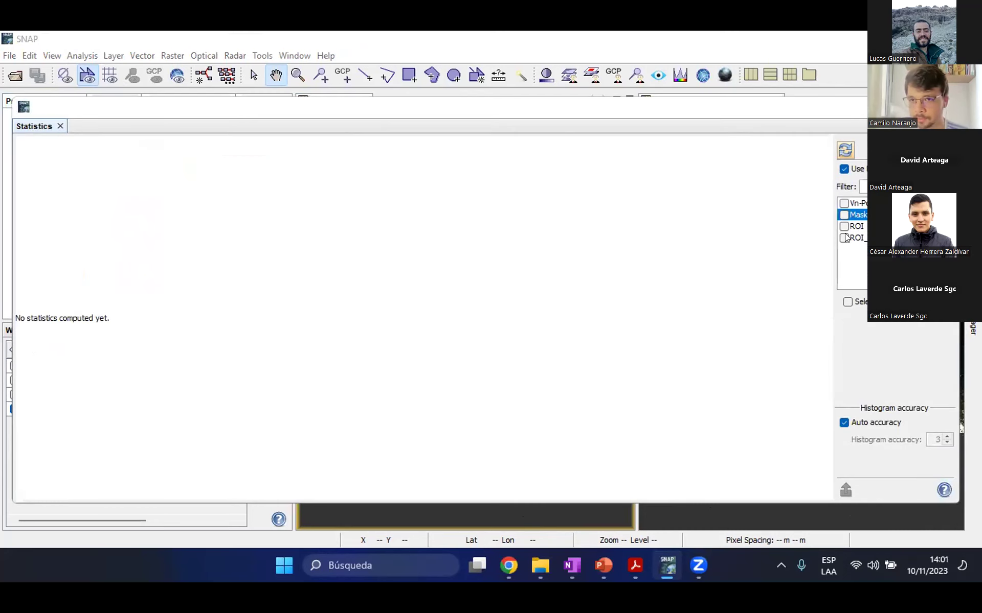
left_click(844, 239)
left_click(845, 149)
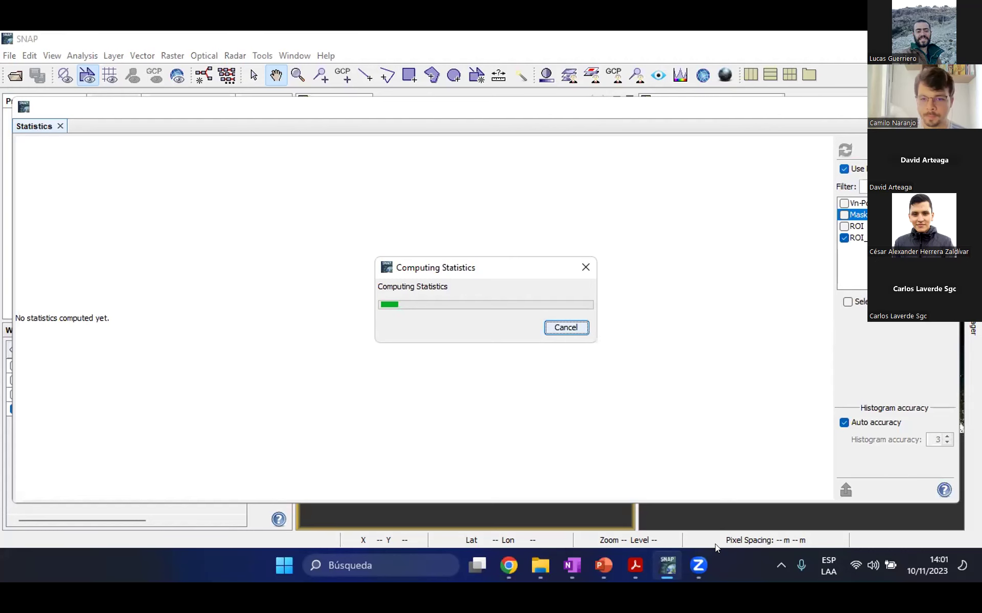
Switch to the workshop instructions PDF in Adobe Acrobat
left_click(635, 566)
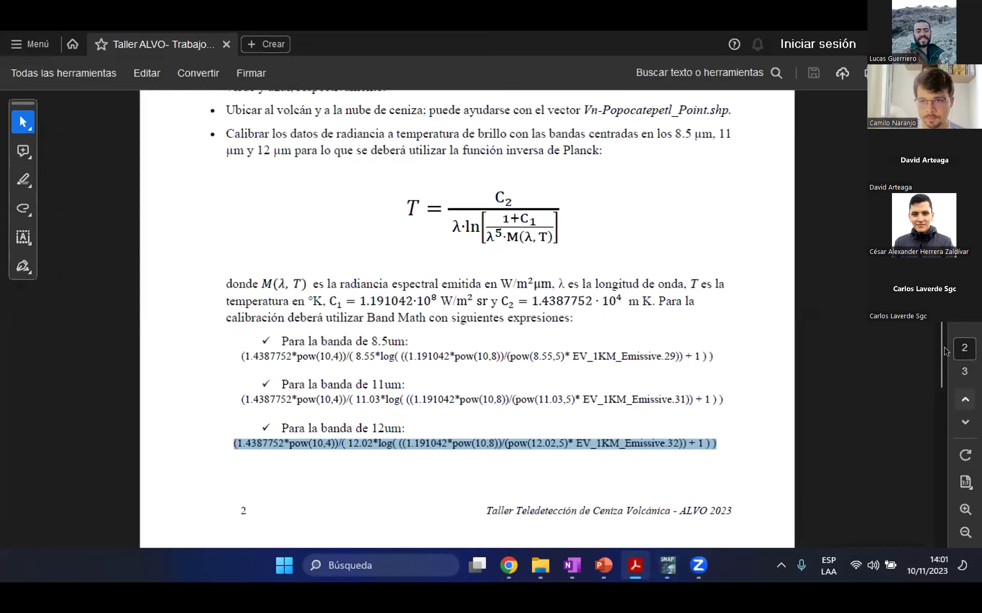